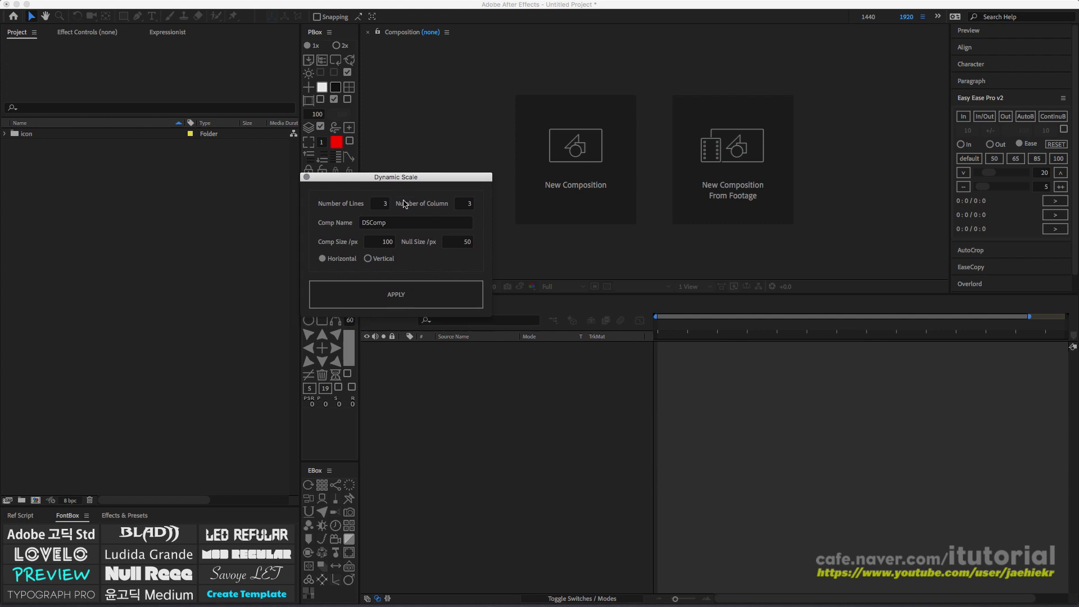
- Close the Dynamic Scale dialog and create a new 1280 x 720 composition lasting 10 seconds at 29.97 fps
left_click(306, 177)
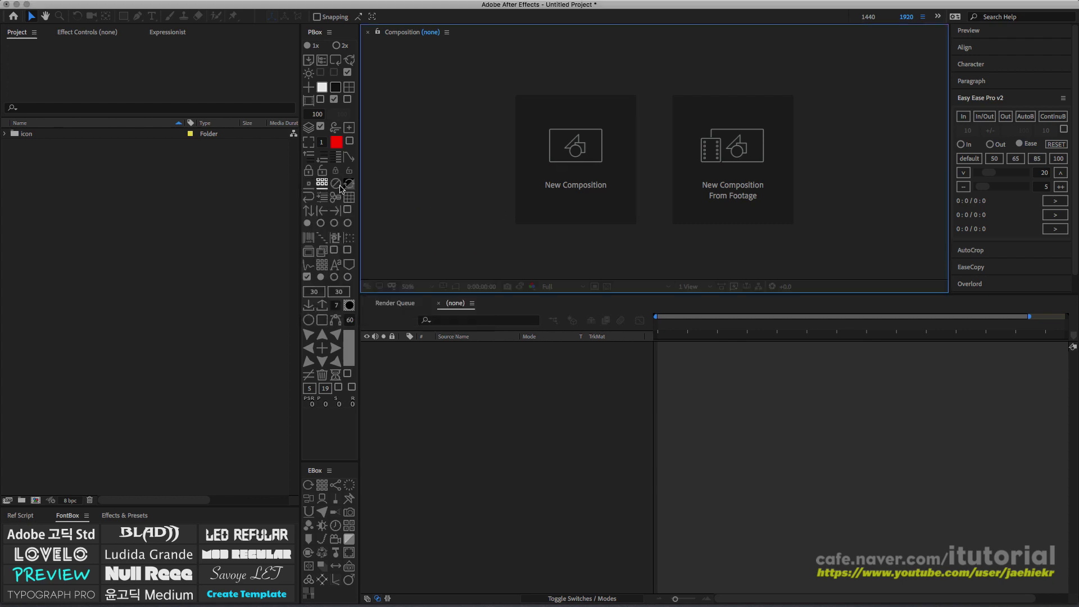
left_click(585, 166)
left_click(296, 283)
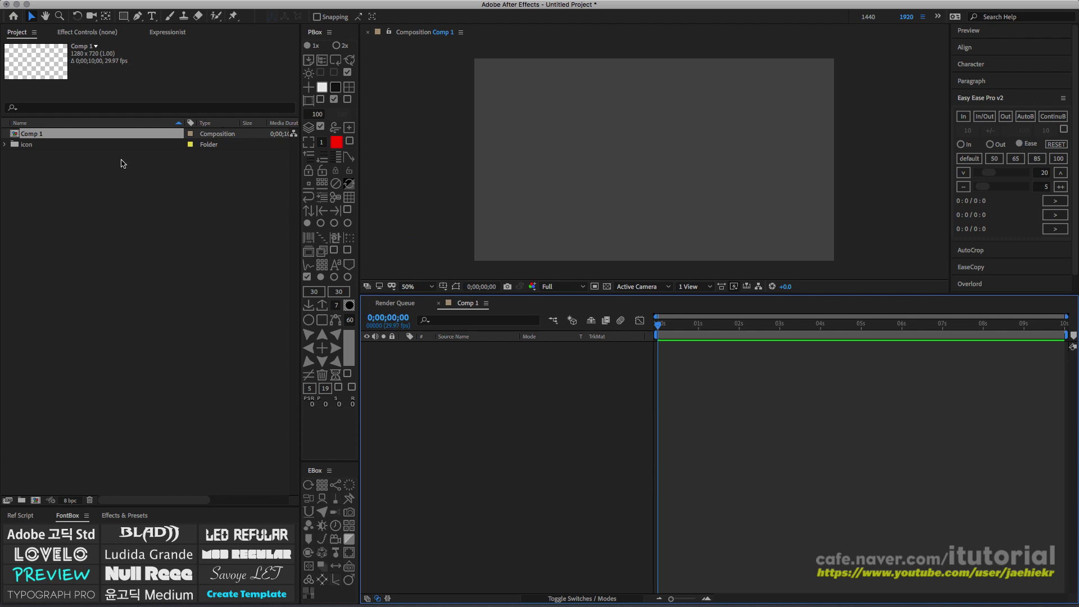
- Generate a horizontal Dynamic Scale grid with 2 lines, 3 columns, comp name DSComp, comp size 100 px and null size 50 px
left_click(313, 589)
left_click_drag(419, 189, 430, 179)
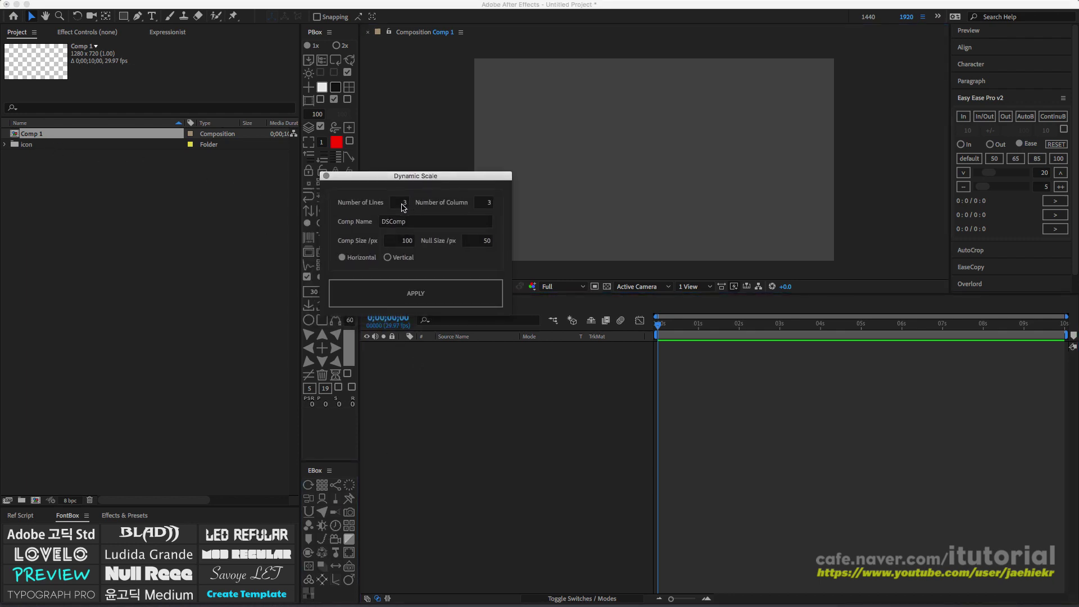
left_click(403, 204)
type("2")
left_click_drag(467, 178, 464, 179)
left_click(427, 306)
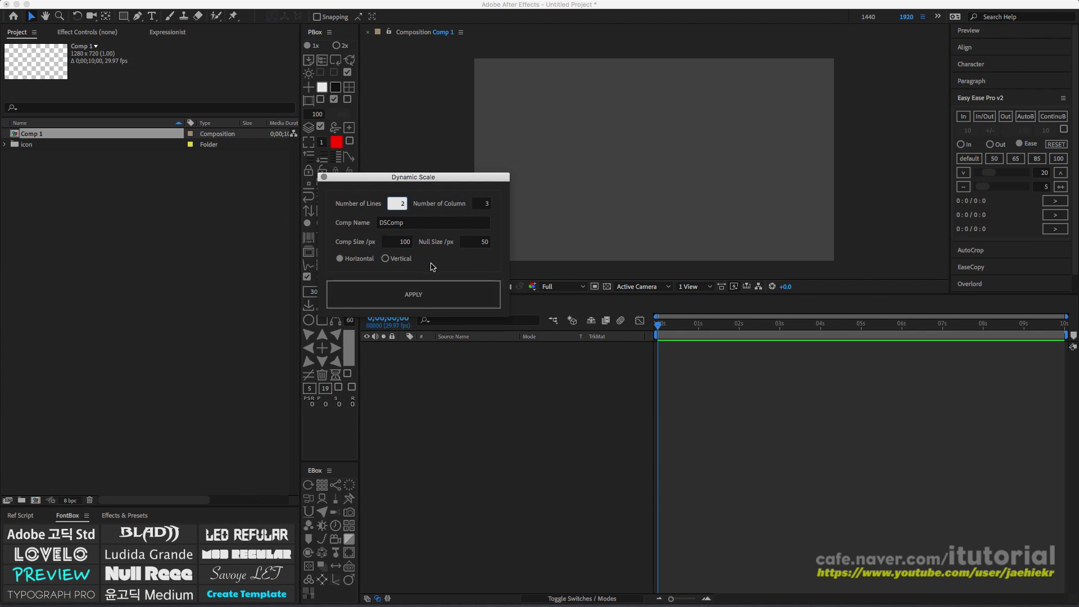
left_click(432, 303)
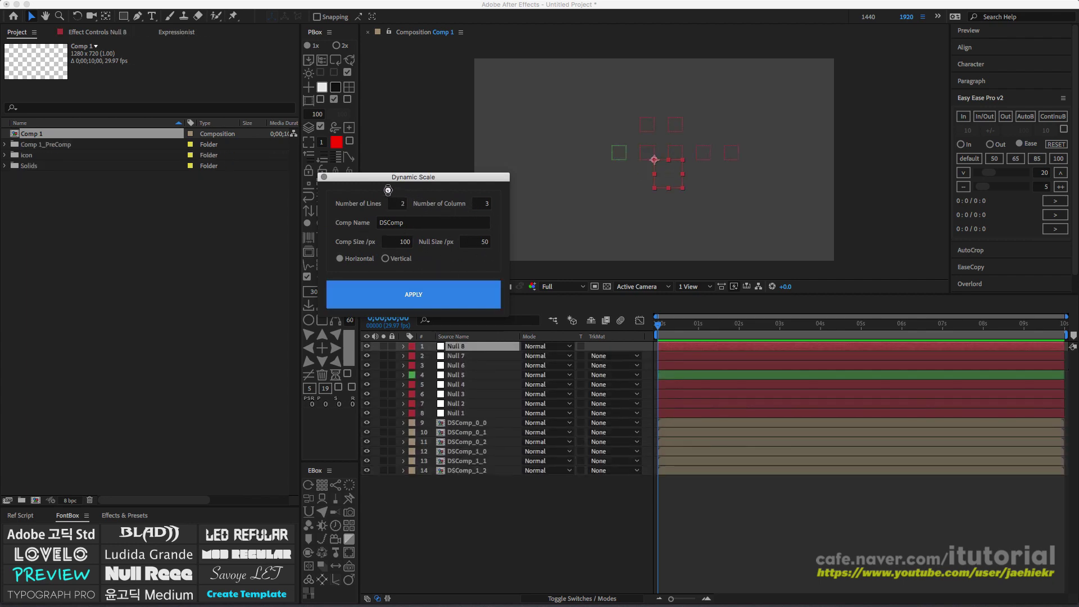
left_click(324, 177)
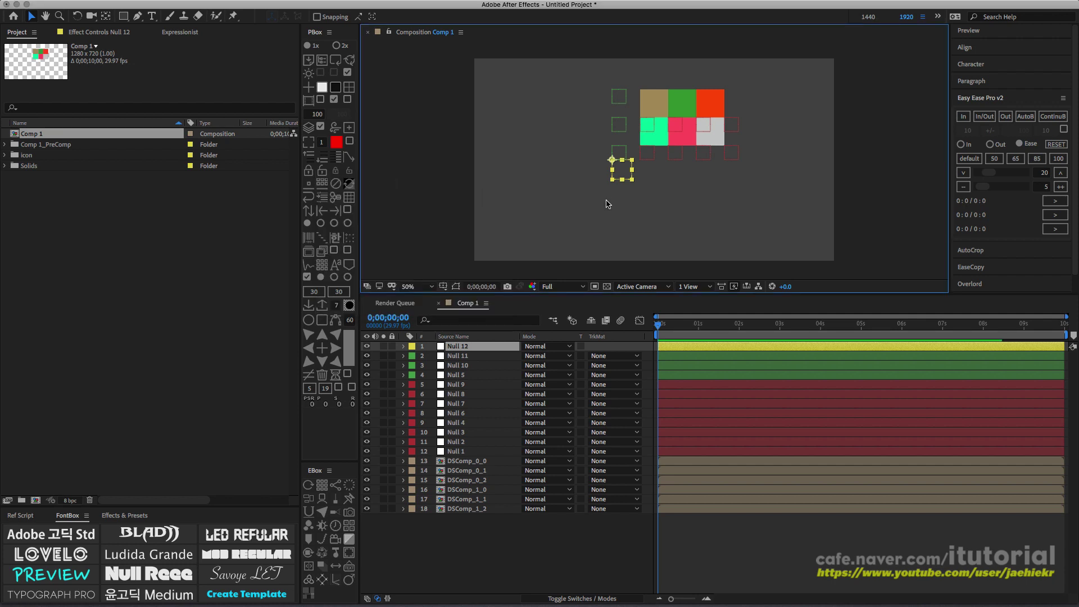
- Move the grid down and left with the yellow master null, and slightly shift Null 2 and Null 8 horizontally to resize columns
left_click_drag(622, 172, 597, 204)
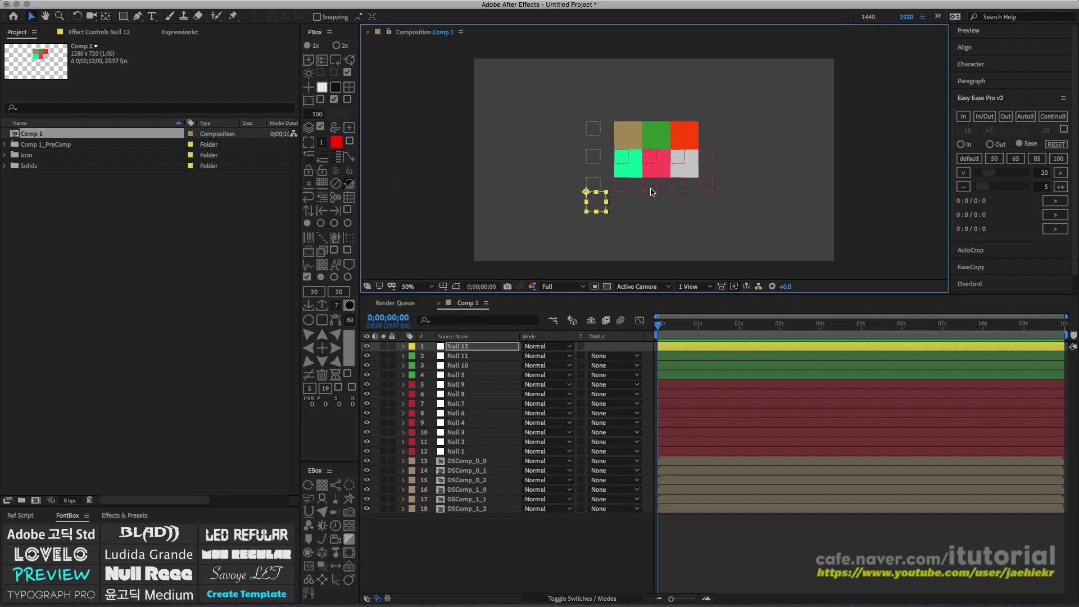
left_click(649, 187)
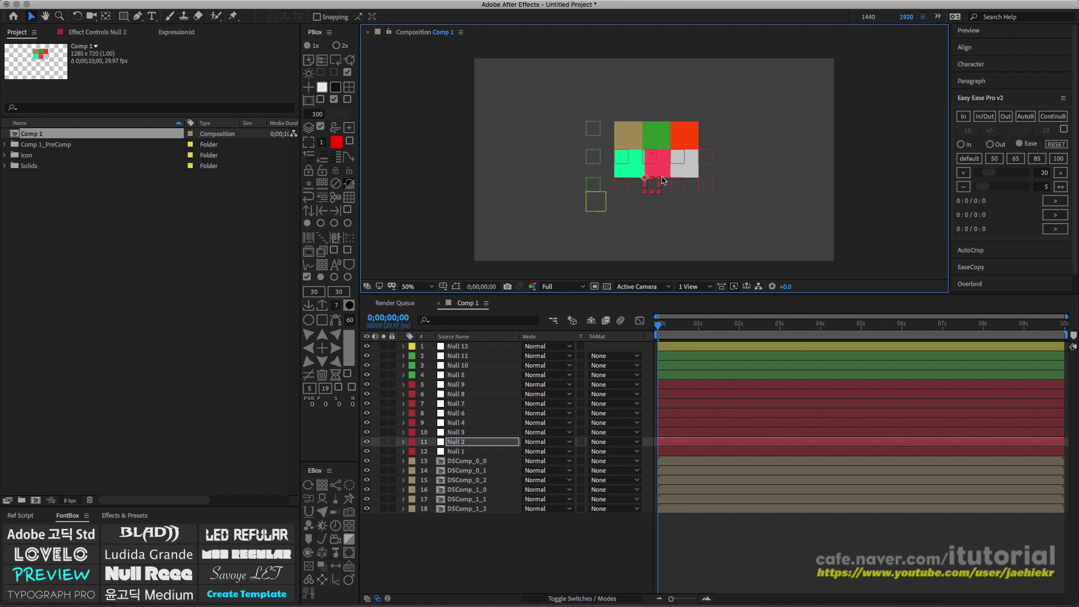
mouse_move(676, 158)
left_mouse_down()
mouse_move(658, 158)
mouse_move(682, 158)
mouse_move(673, 158)
left_mouse_up()
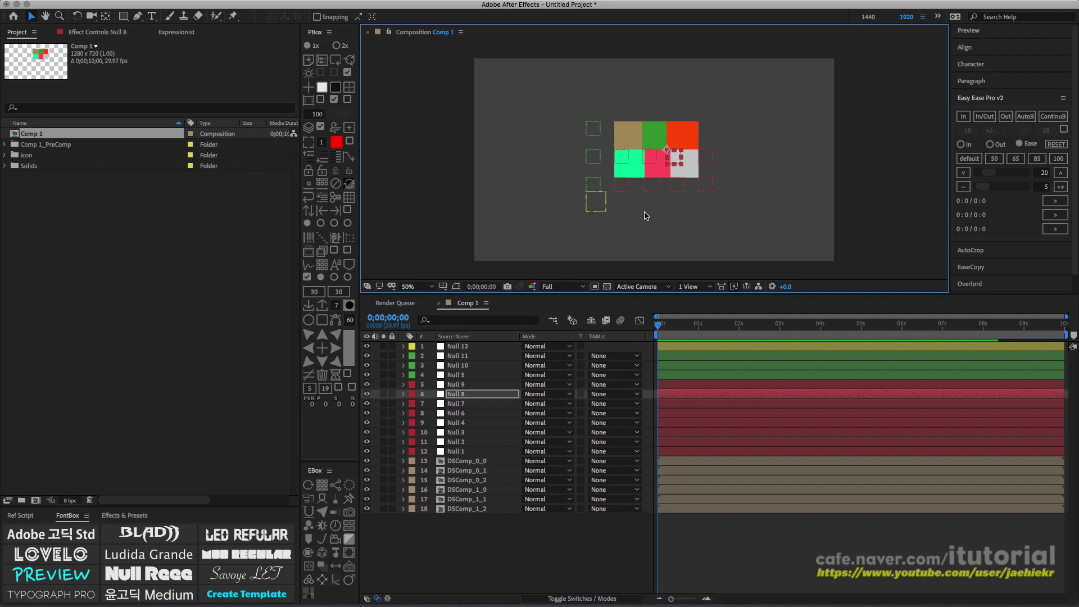
- Show layer names in the timeline and shift nulls N_0_1, N_0_2 and N_1_1 horizontally to change the column widths
left_click(487, 337)
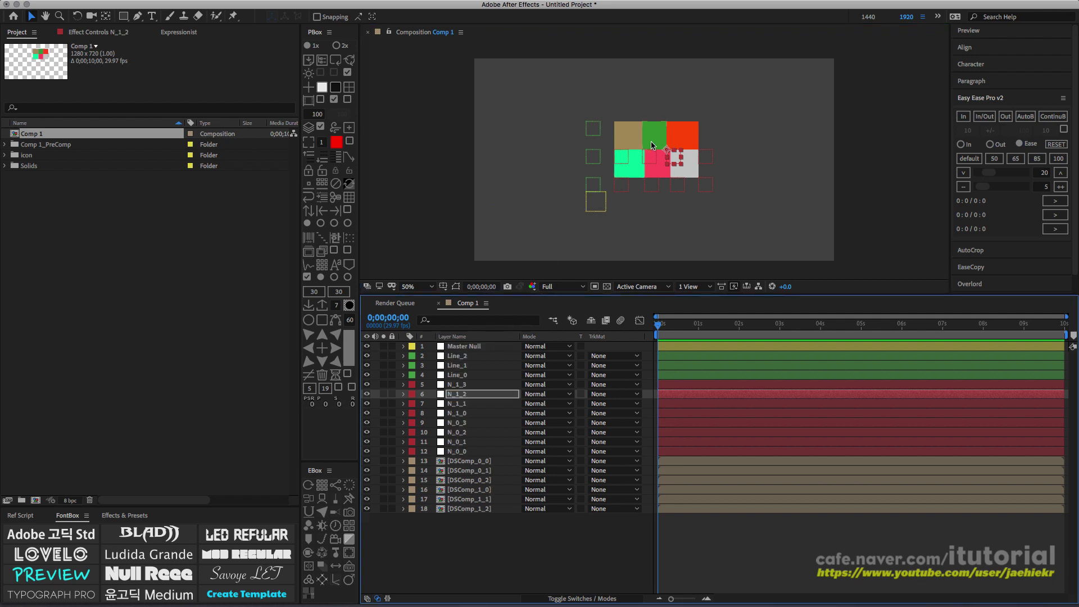
scroll(643, 177, "up", 1)
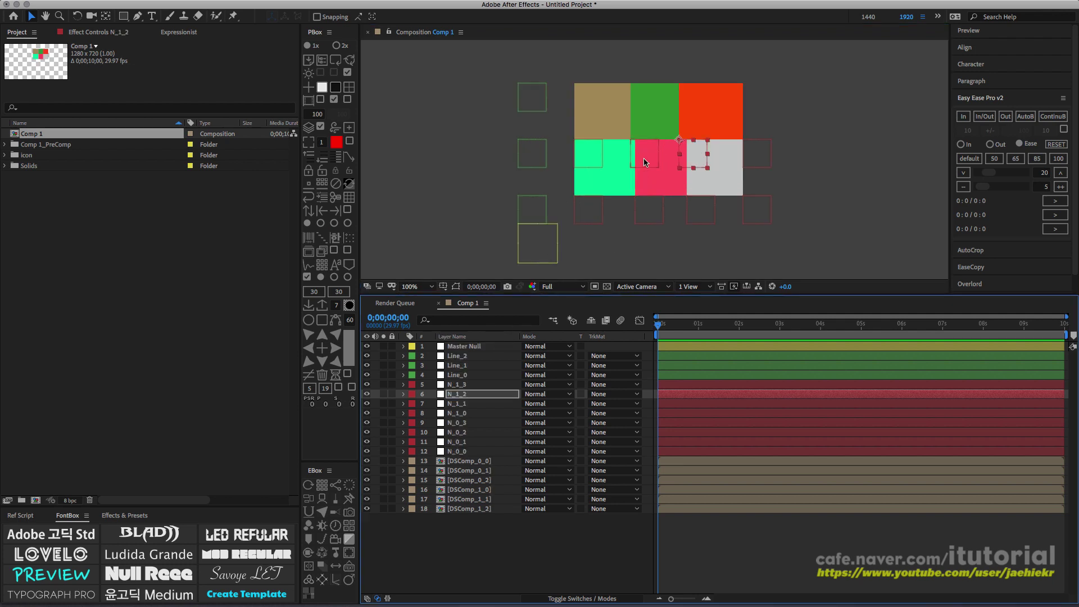
left_click_drag(648, 211, 705, 212)
mouse_move(644, 155)
left_mouse_down()
mouse_move(624, 156)
mouse_move(638, 156)
left_mouse_up()
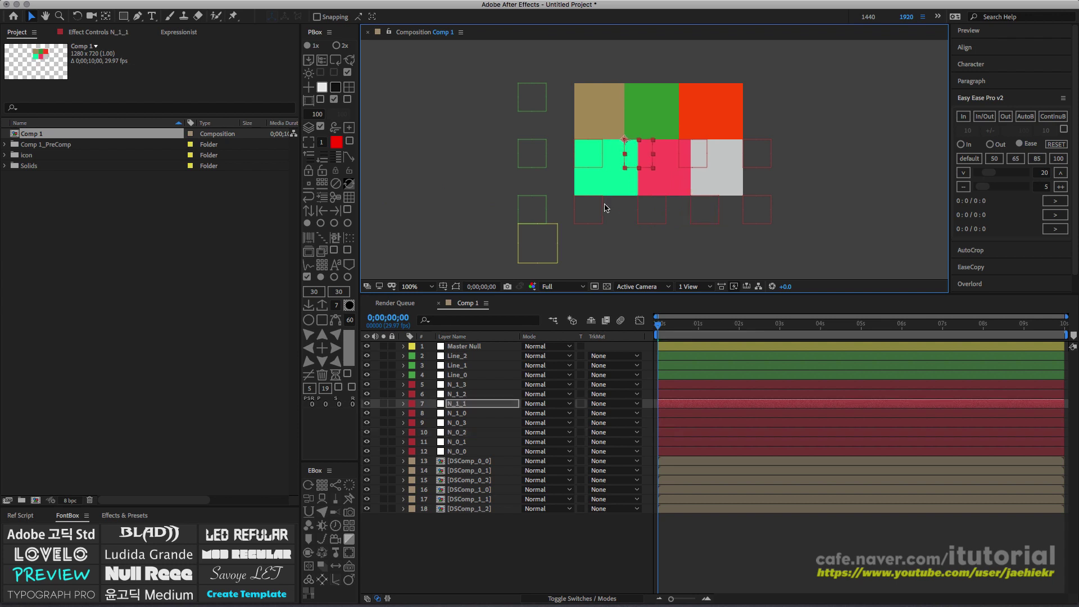
left_click(309, 593)
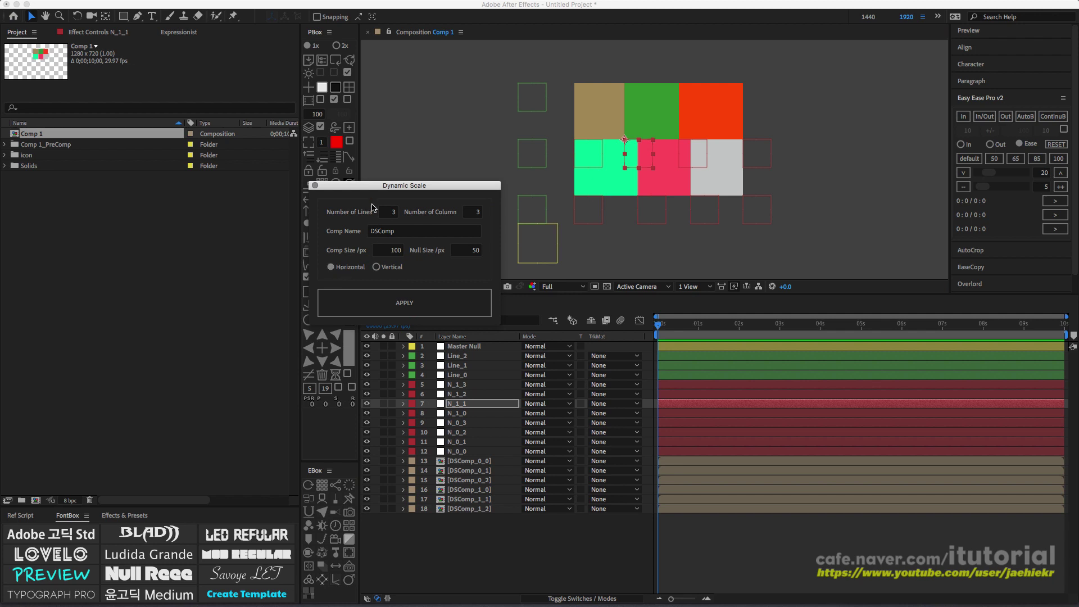
left_click(314, 186)
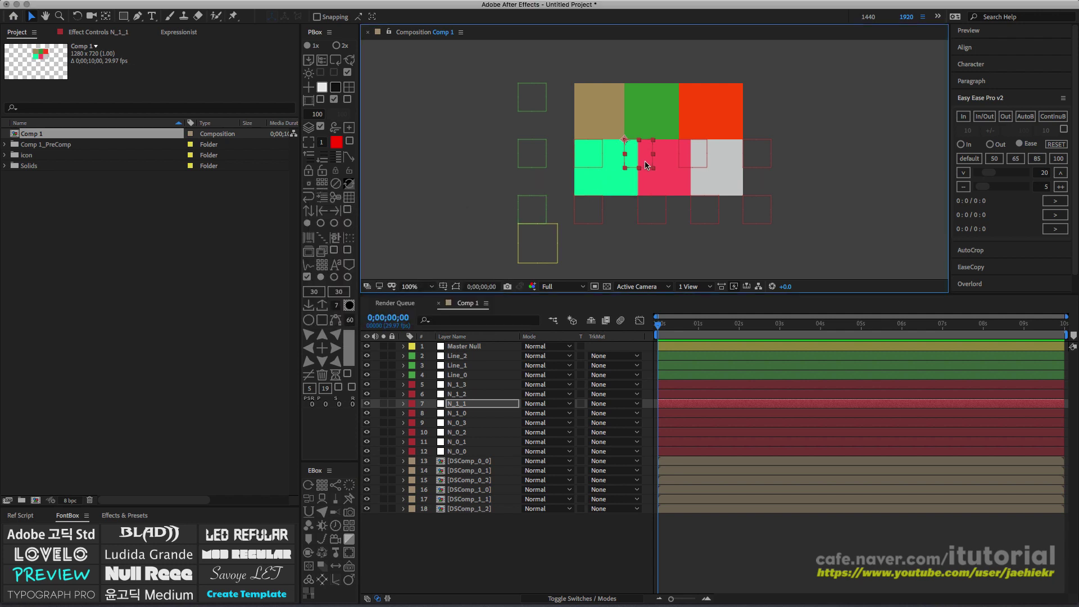
mouse_move(654, 211)
left_mouse_down()
mouse_move(641, 212)
mouse_move(670, 211)
mouse_move(636, 212)
left_mouse_up()
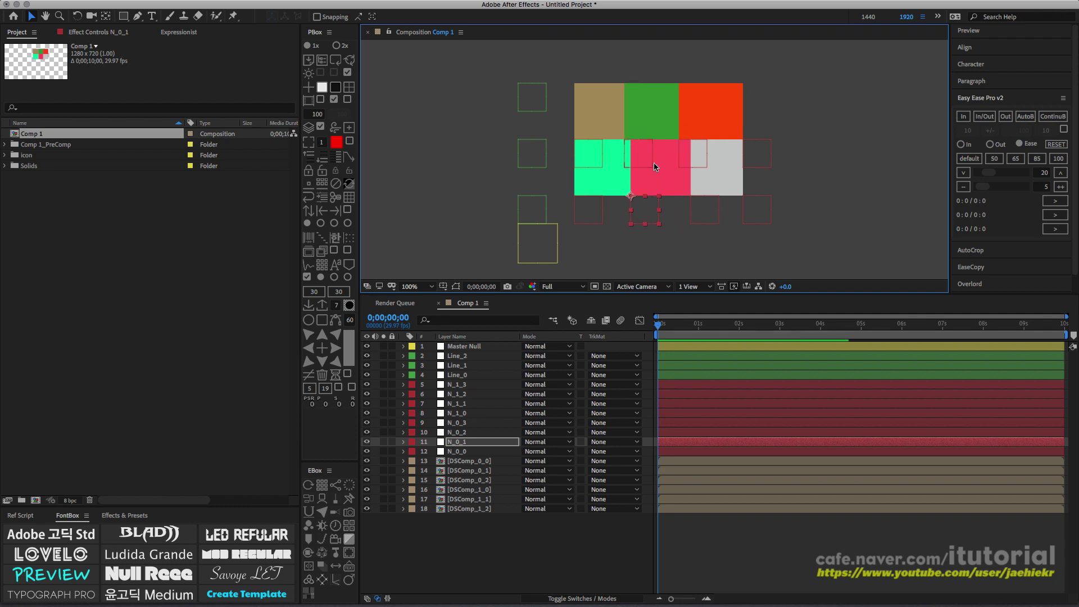
- Enable the Uniform Scale checkbox in the Master Null's effect controls
left_click(466, 350)
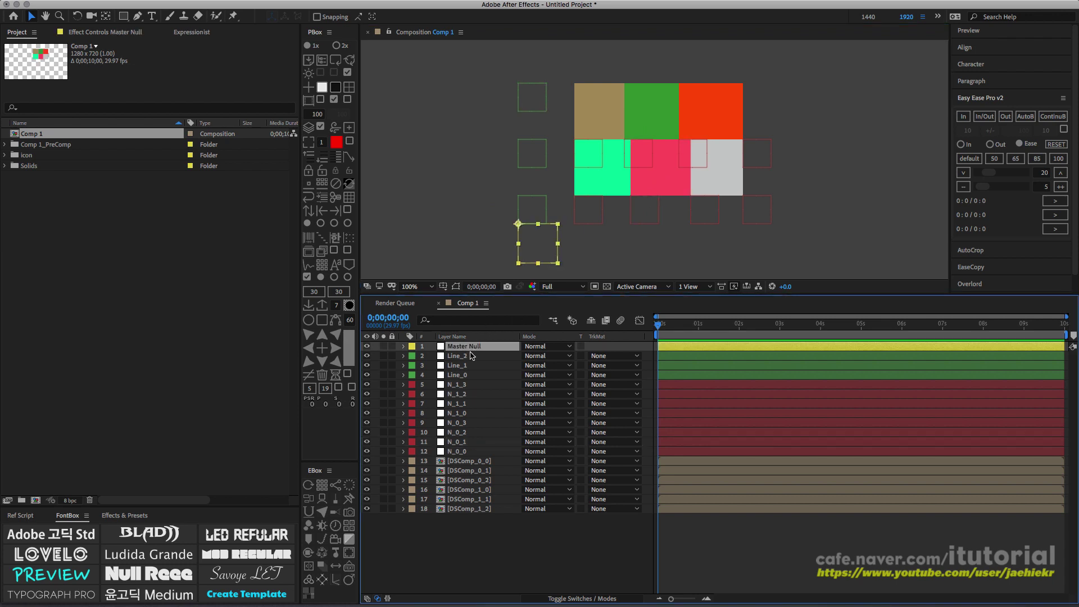
left_click(135, 34)
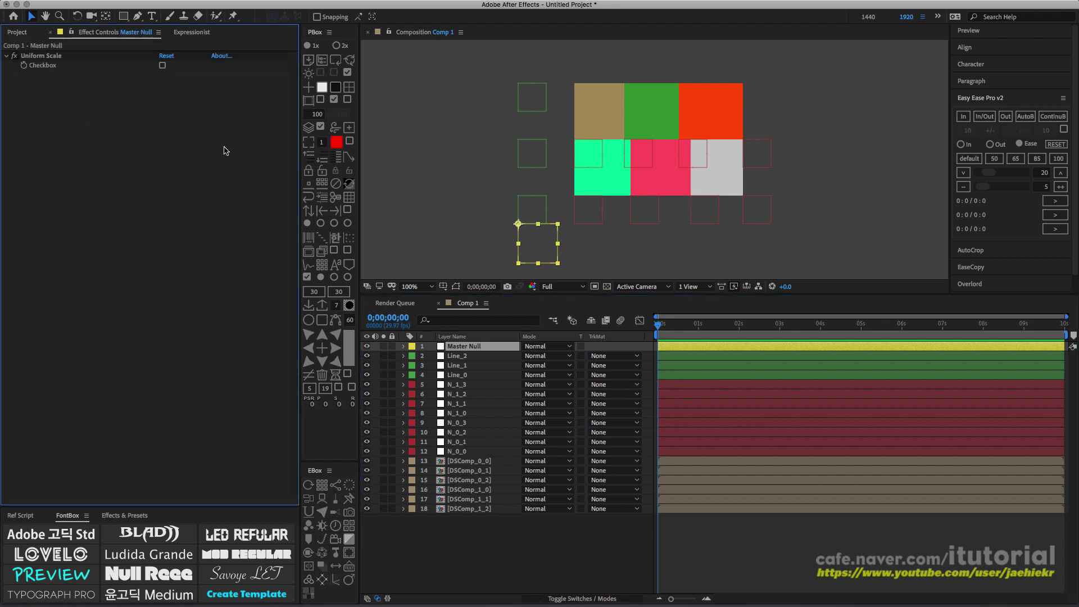
left_click(163, 65)
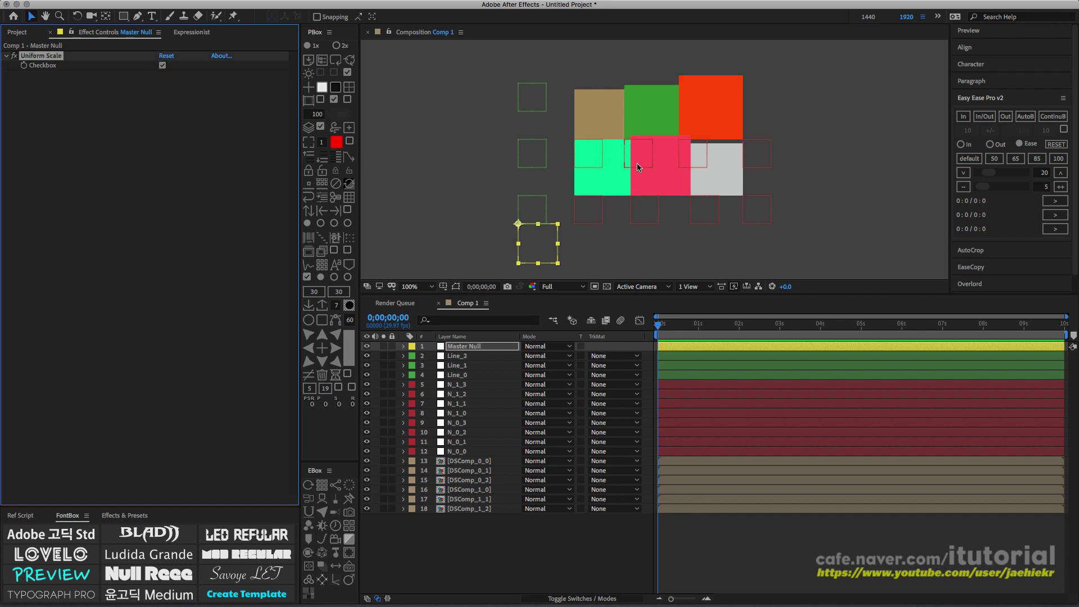
- Shift nulls N_1_2, N_1_1 and N_0_1 to the right to resize the cells proportionally
mouse_move(695, 158)
left_mouse_down()
mouse_move(669, 158)
mouse_move(715, 161)
left_mouse_up()
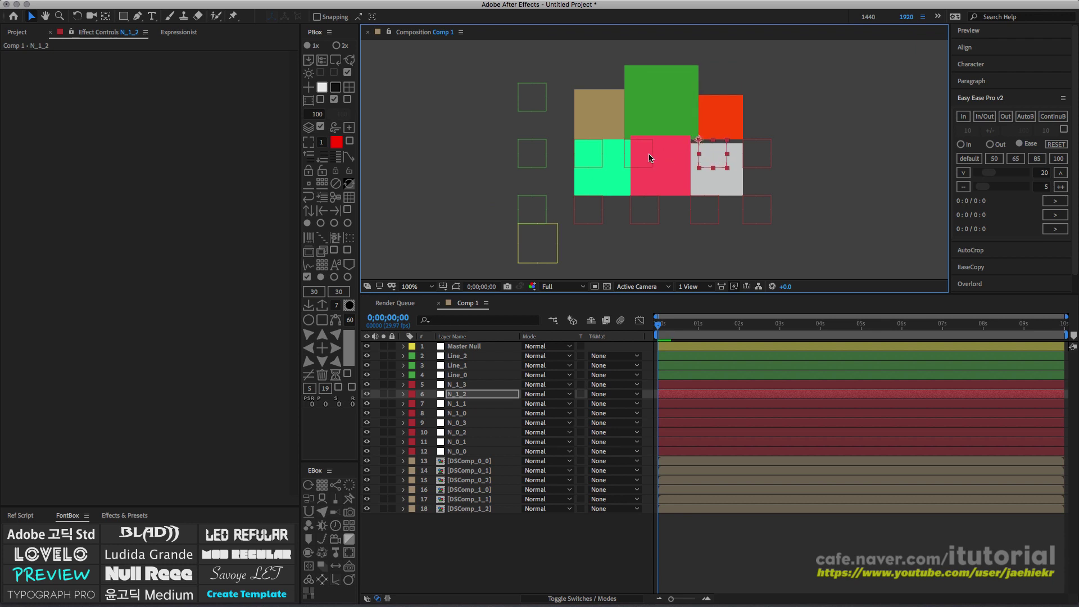
left_click(646, 153)
mouse_move(646, 153)
left_mouse_down()
mouse_move(675, 160)
mouse_move(648, 155)
left_mouse_up()
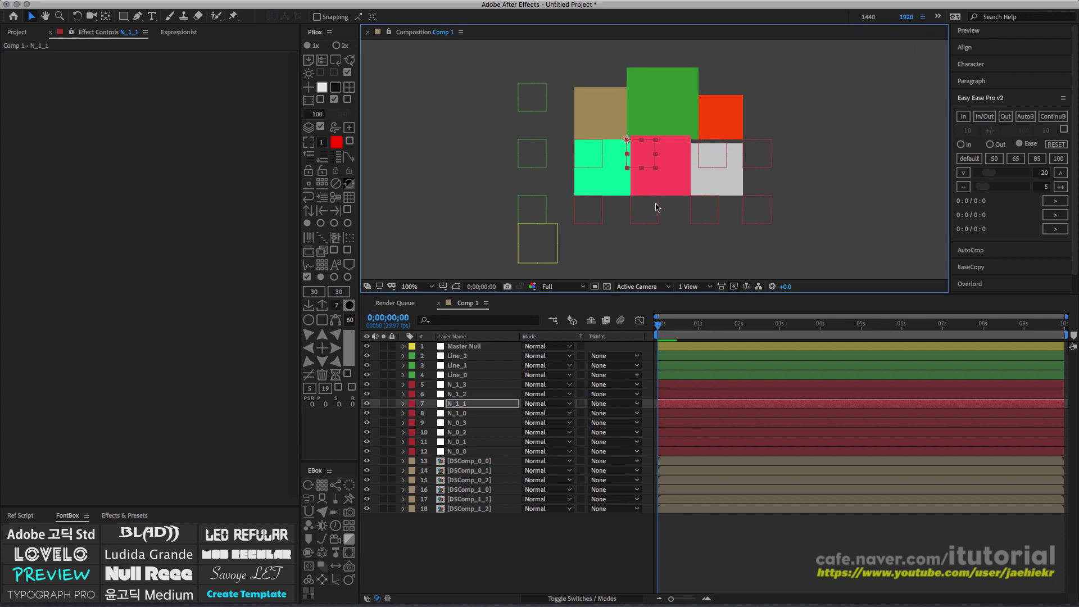
left_click(650, 214)
mouse_move(651, 215)
left_mouse_down()
mouse_move(690, 213)
mouse_move(637, 214)
mouse_move(683, 213)
mouse_move(639, 213)
mouse_move(669, 214)
left_mouse_up()
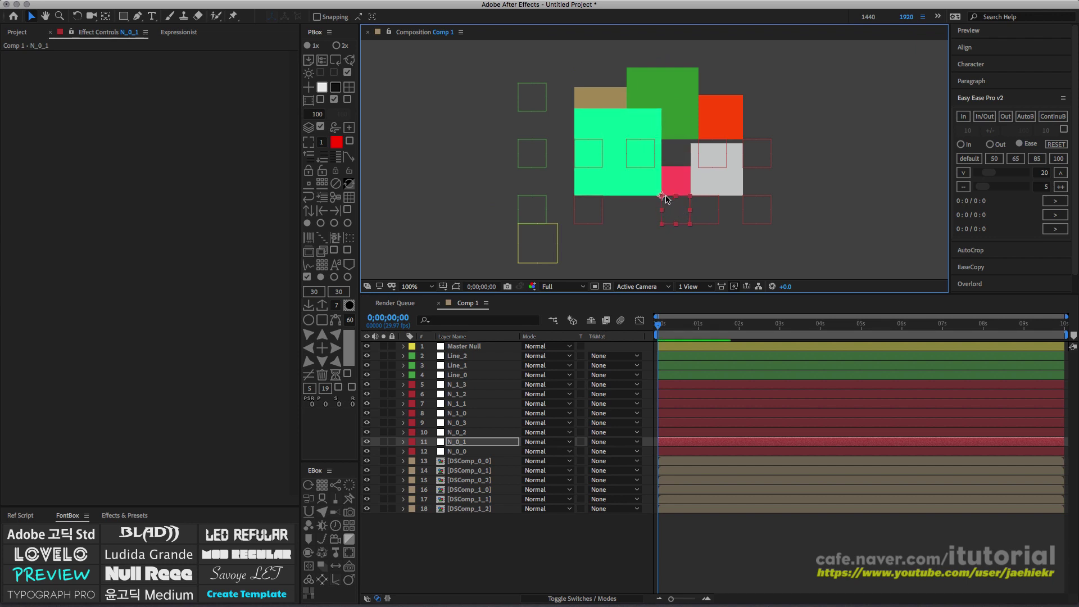
- Revisit the Master Null's Uniform Scale option and move null N_0_1 left to shrink the mint-green cell and widen the pink one
left_click(478, 347)
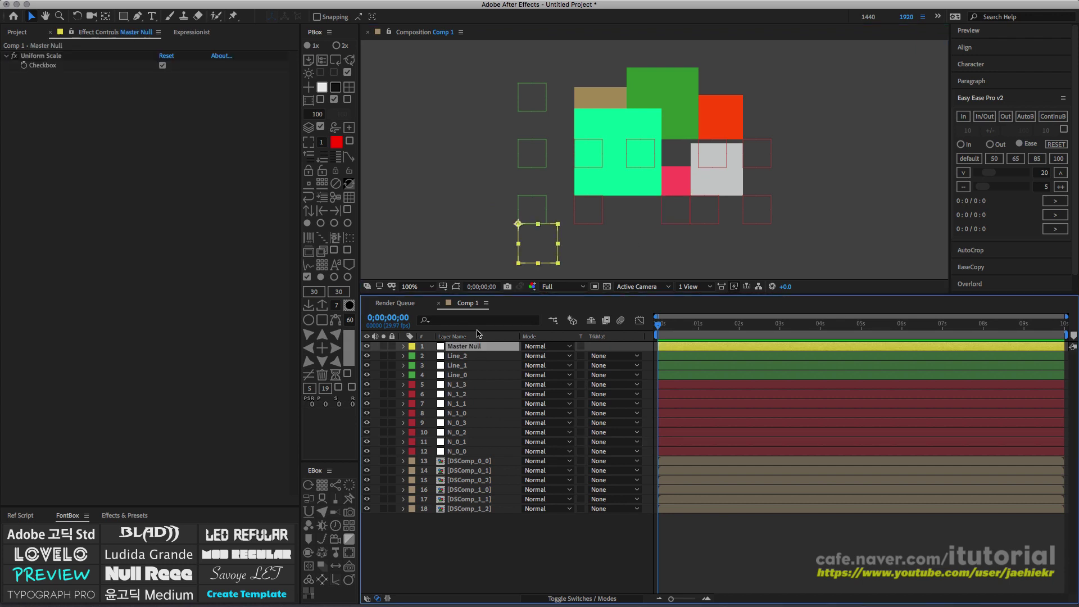
left_click(163, 65)
mouse_move(675, 211)
left_mouse_down()
mouse_move(628, 213)
mouse_move(685, 217)
left_mouse_up()
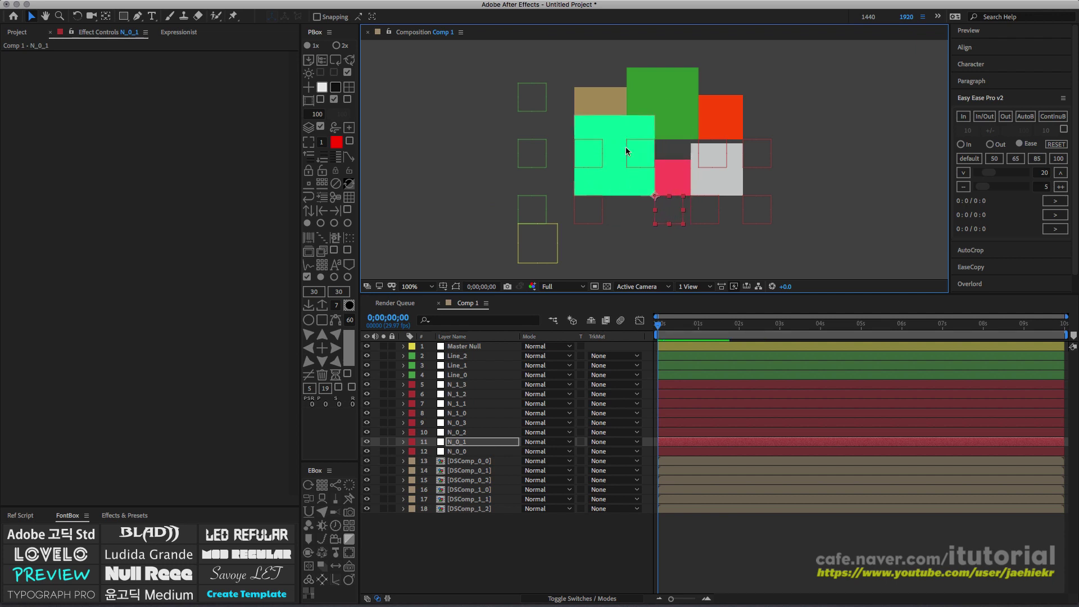
left_click(616, 182)
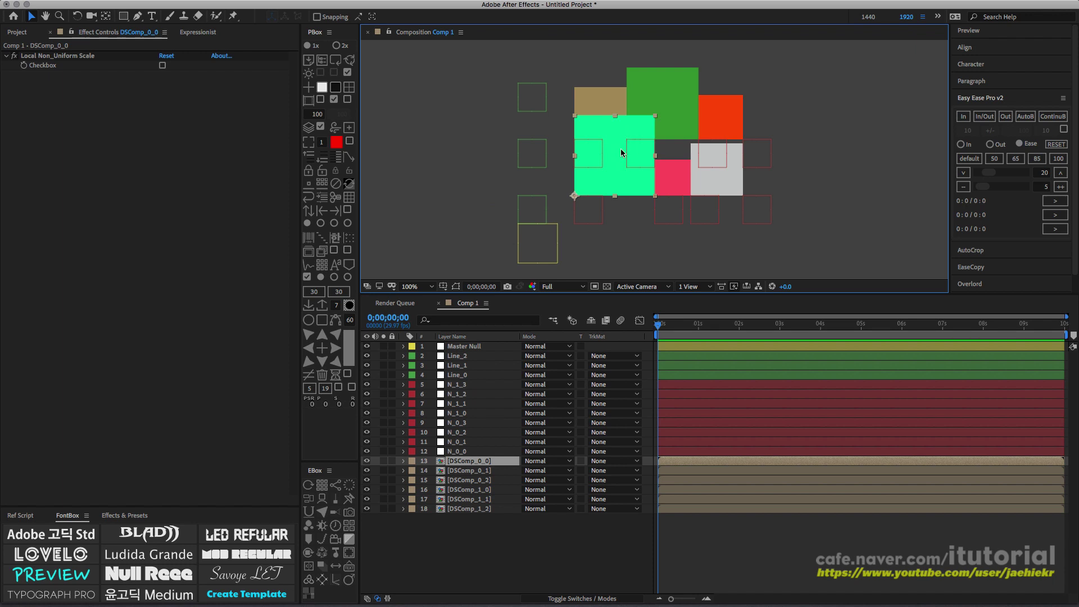
left_click(679, 188)
mouse_move(668, 210)
left_mouse_down()
mouse_move(635, 209)
mouse_move(670, 211)
left_mouse_up()
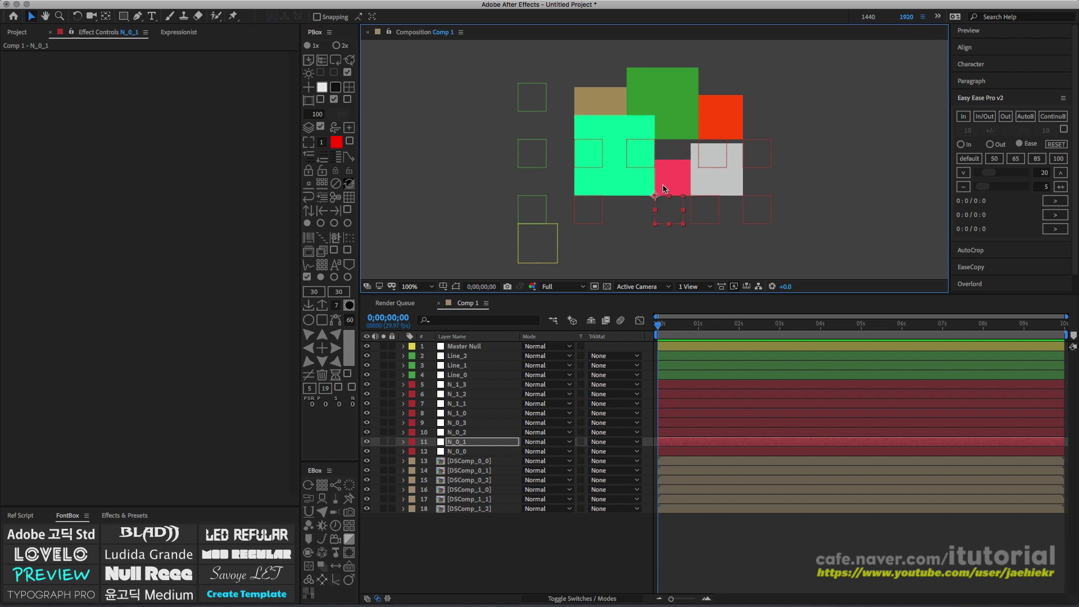
mouse_move(668, 208)
left_mouse_down()
mouse_move(641, 209)
mouse_move(664, 209)
left_mouse_up()
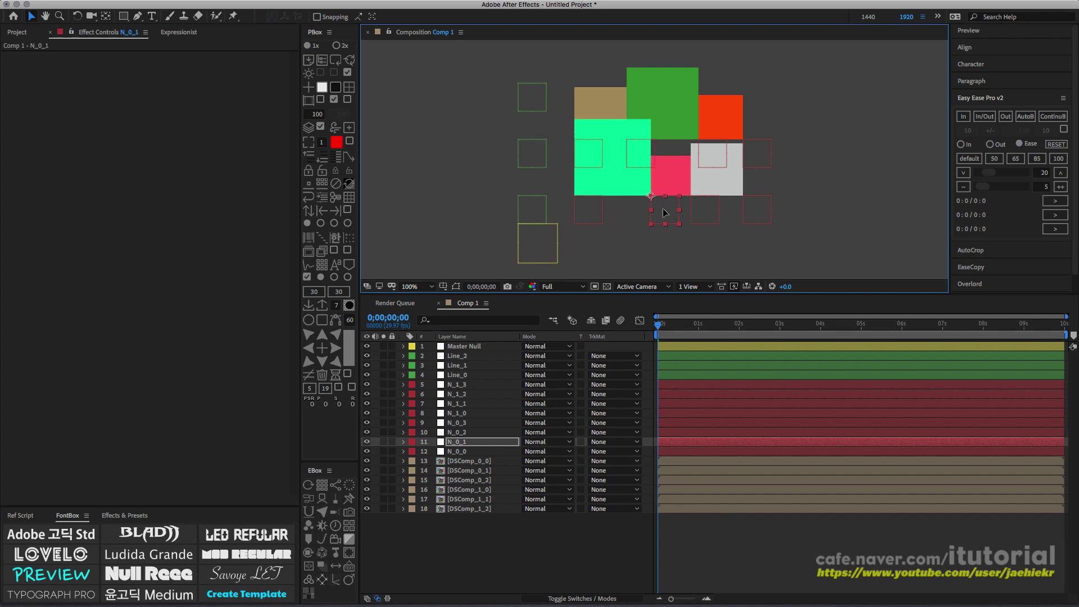
- Enable Local Non_Uniform Scale on the pink comp DSComp_0_1 and move nulls N_0_1 and N_0_2 to the right
left_click(680, 180)
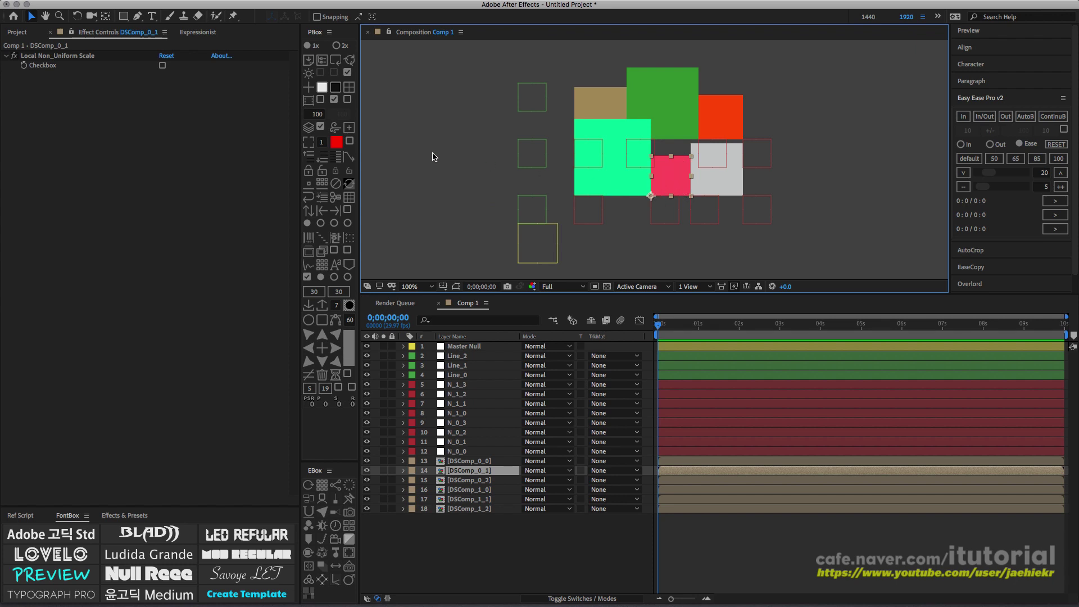
left_click(162, 65)
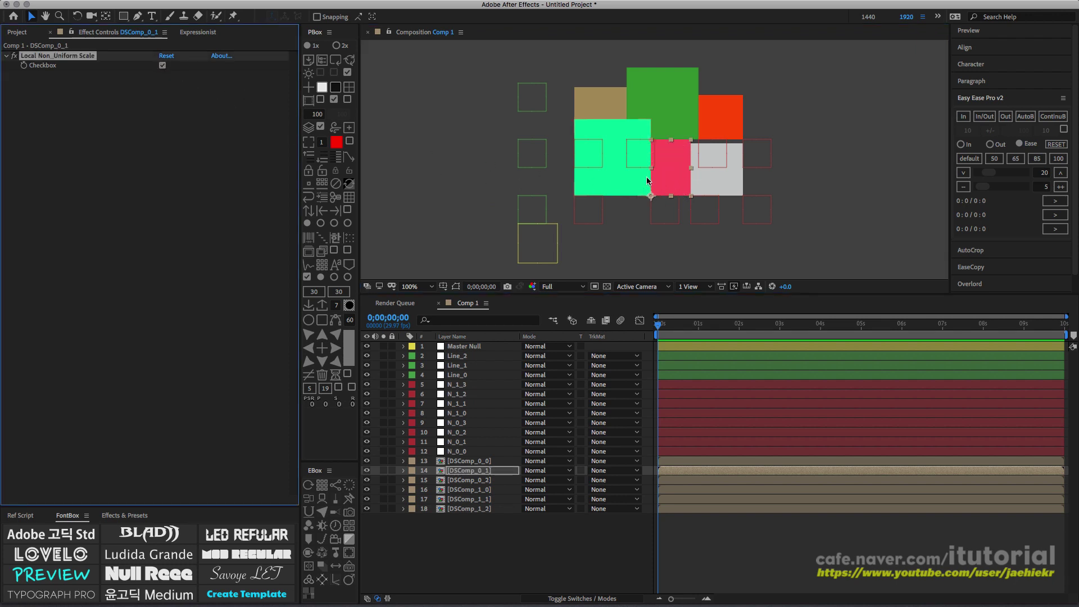
left_click_drag(662, 210, 717, 212)
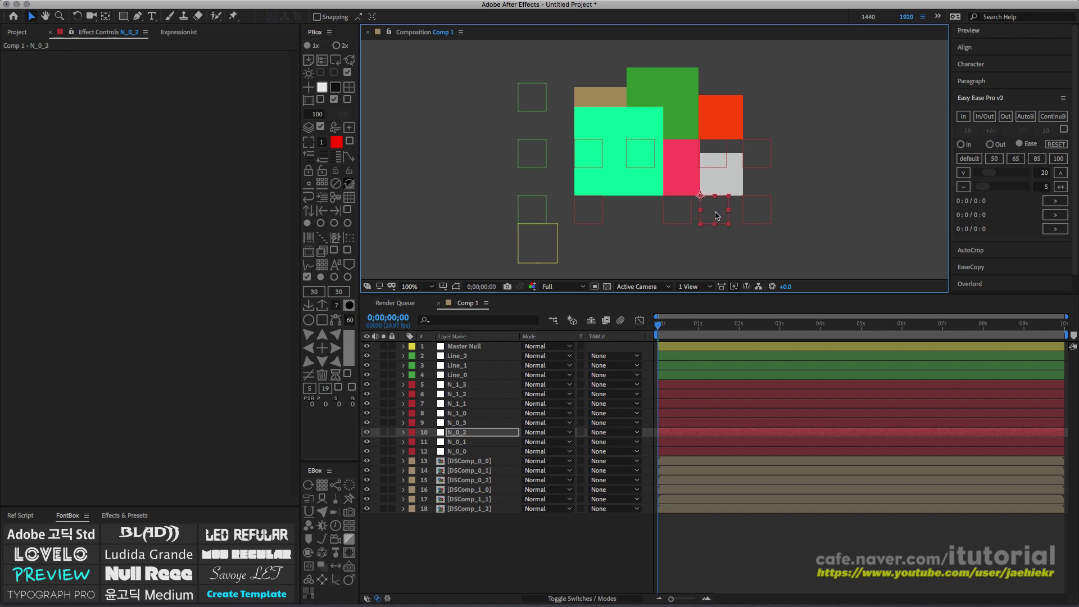
- Enable Local Non_Uniform Scale on the orange comp DSComp_1_2 and shift nulls N_1_2 and N_1_1 to the right
left_click(711, 125)
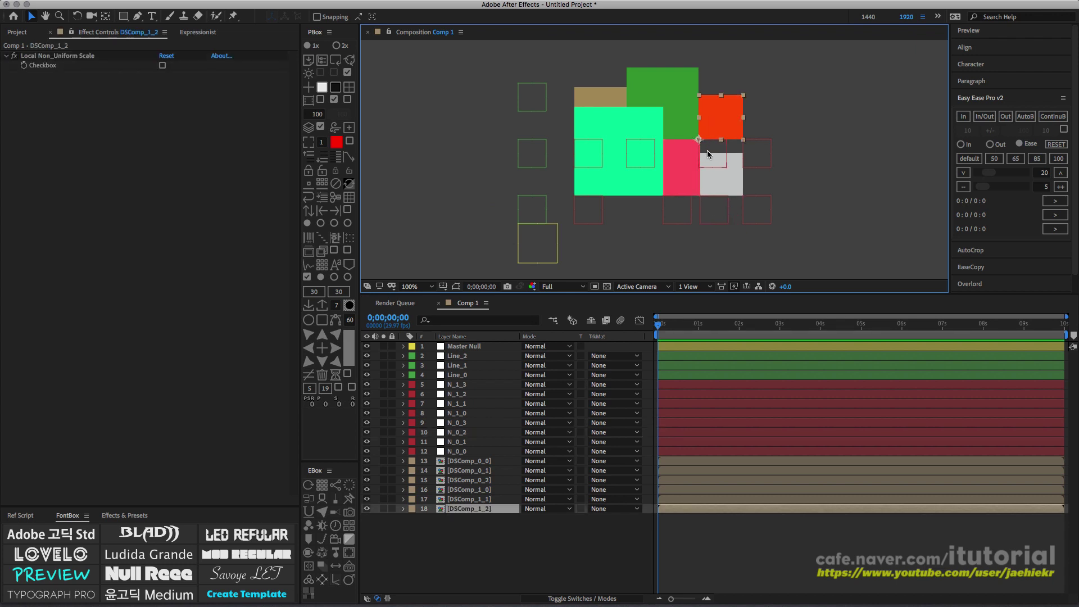
mouse_move(707, 150)
left_mouse_down()
mouse_move(684, 157)
mouse_move(699, 160)
left_mouse_up()
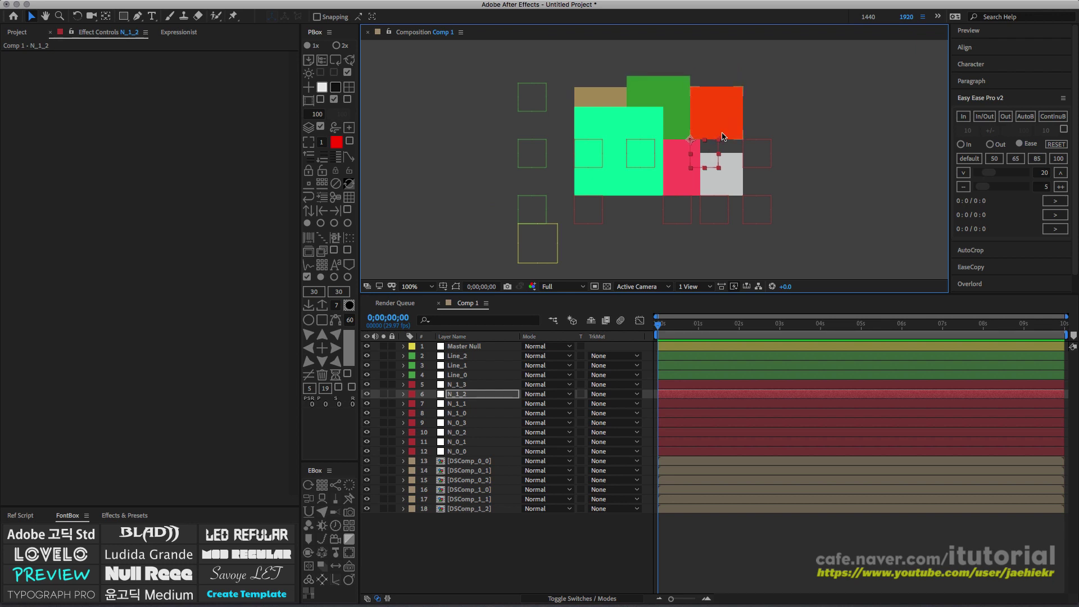
left_click(725, 110)
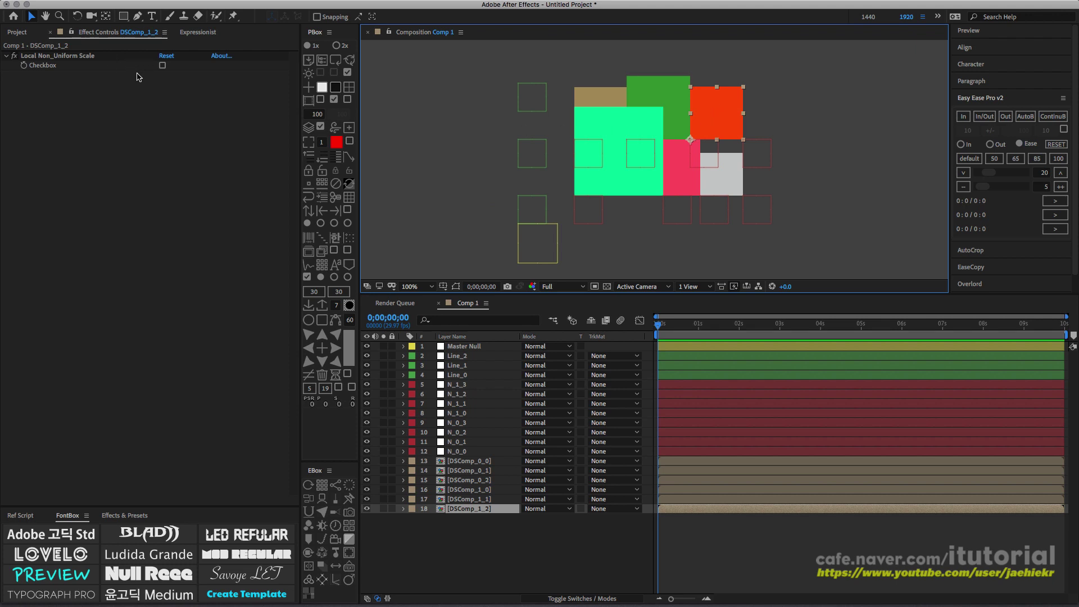
left_click(162, 65)
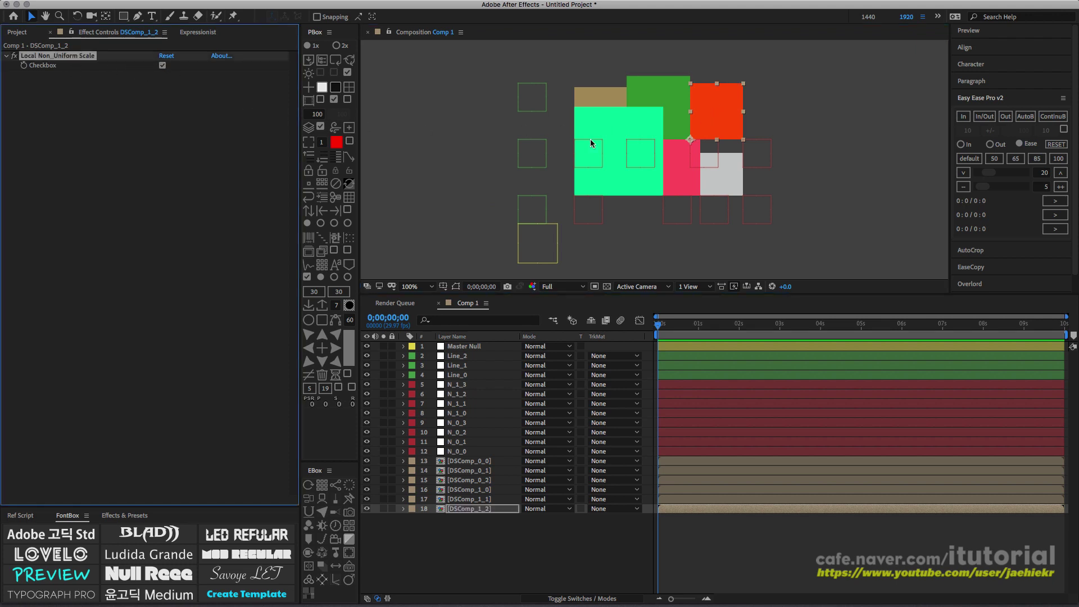
mouse_move(705, 152)
left_mouse_down()
mouse_move(694, 150)
mouse_move(718, 152)
left_mouse_up()
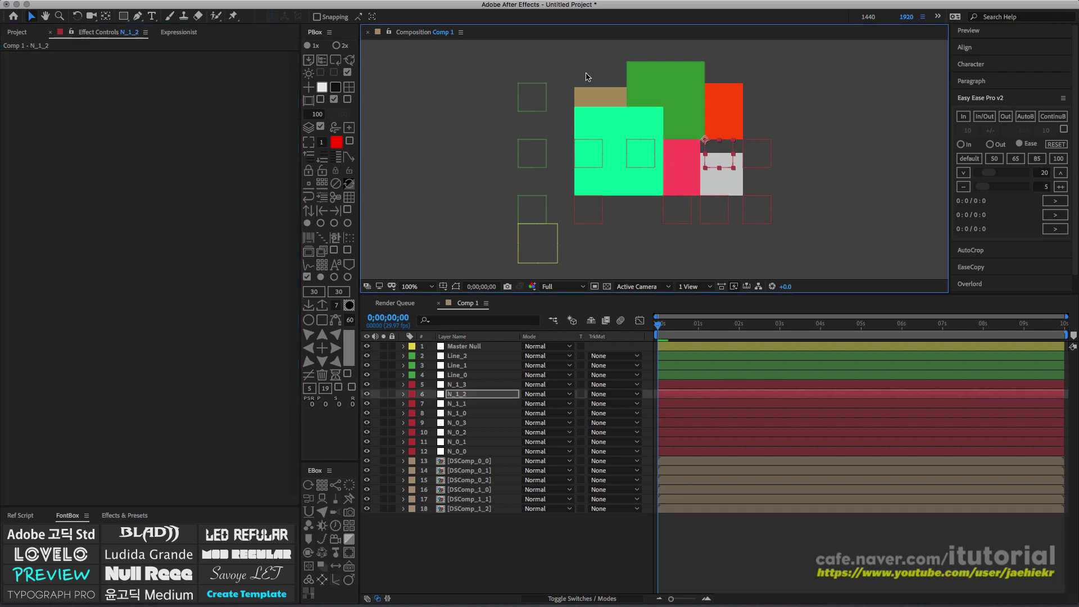
left_click_drag(640, 150, 662, 154)
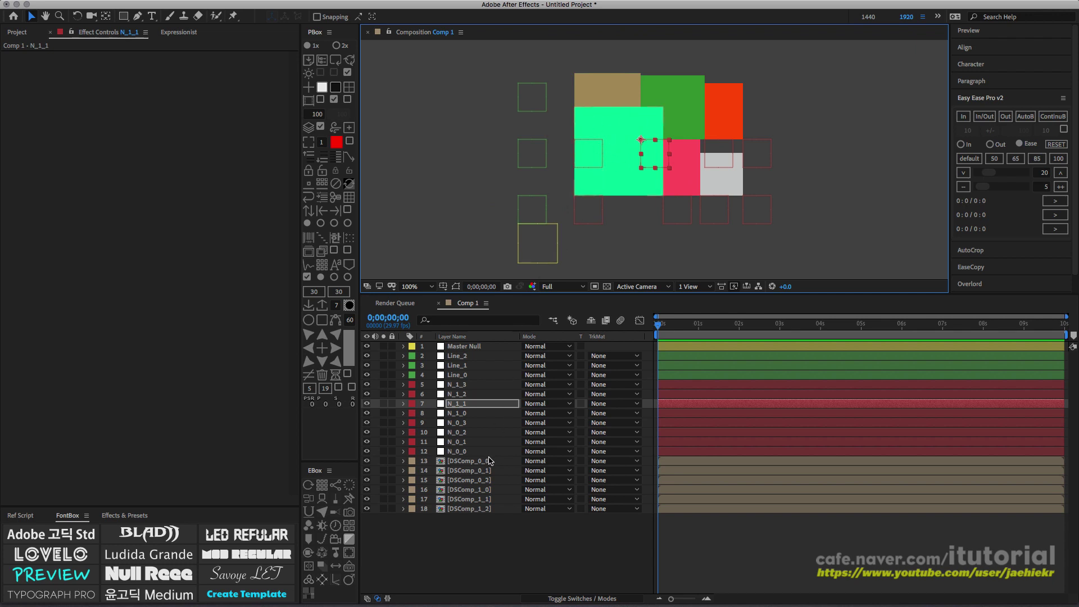
- Create a new 1280 x 720 composition named sss
left_click(482, 534)
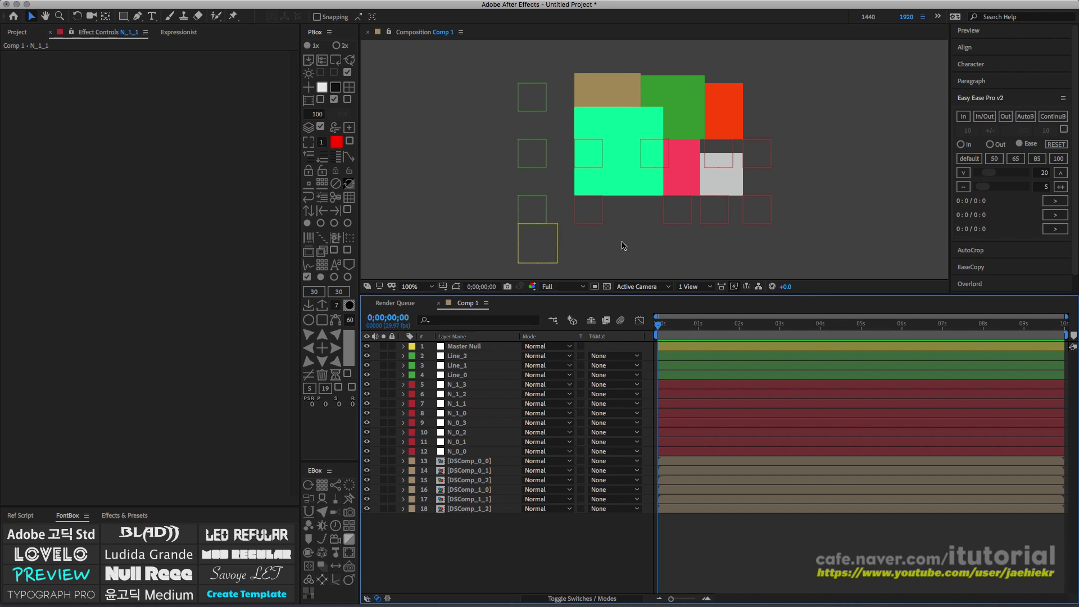
left_click(17, 32)
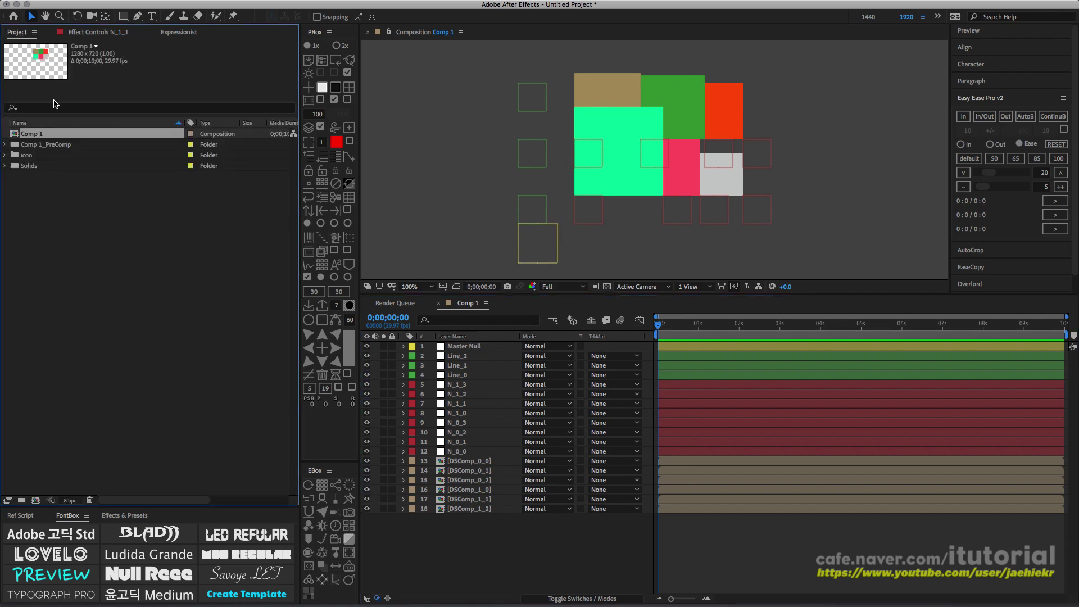
left_click(35, 500)
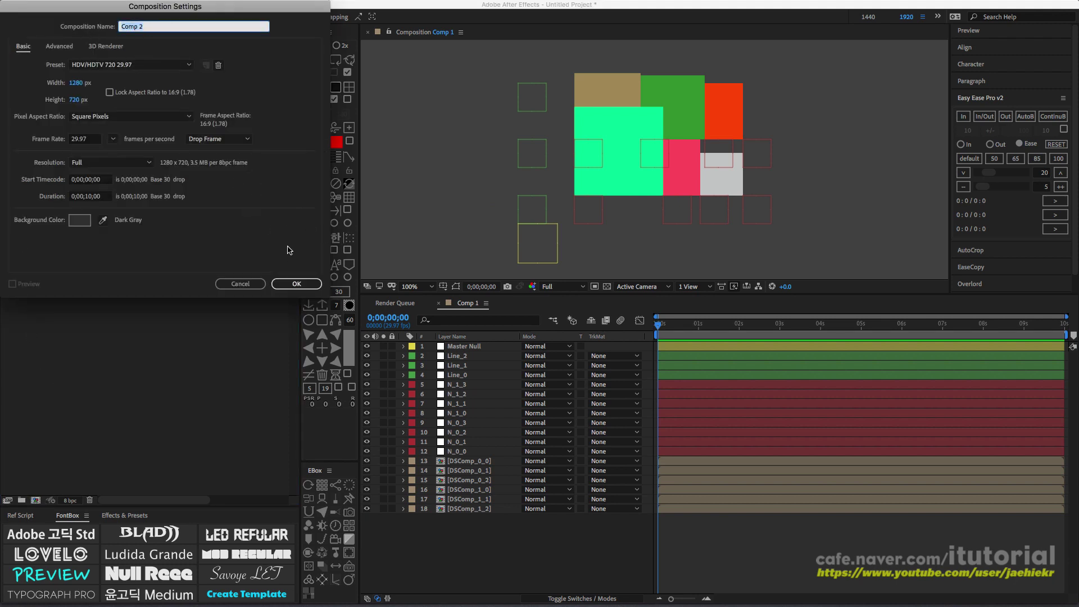
type("sss")
left_click(296, 284)
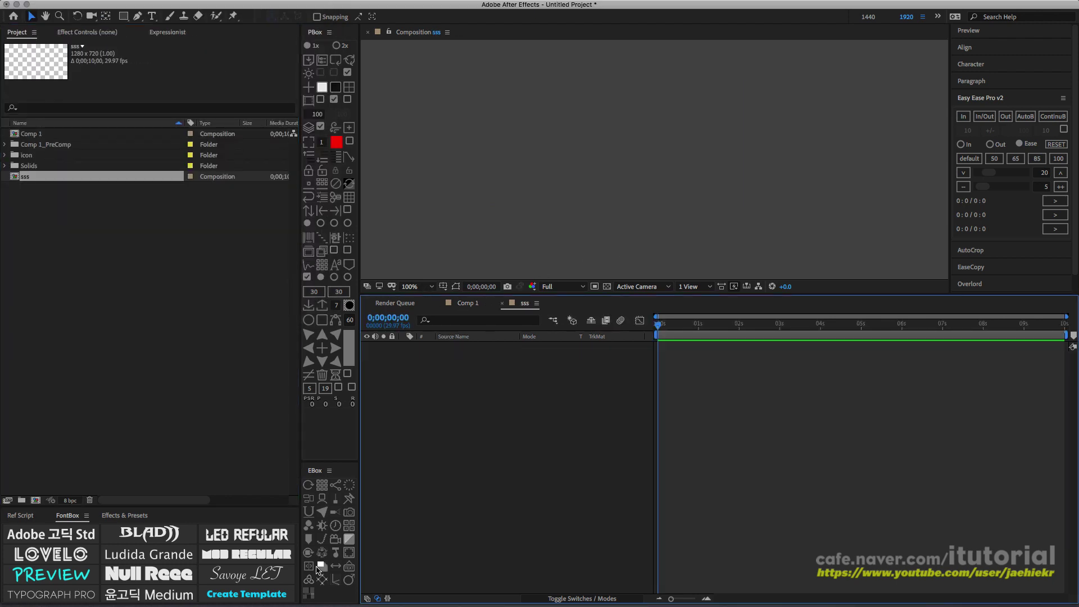
- Generate a horizontal Dynamic Scale grid with 1 line, 7 columns, comp size 200 px and null size 100 px
left_click(308, 592)
left_click_drag(453, 183, 485, 192)
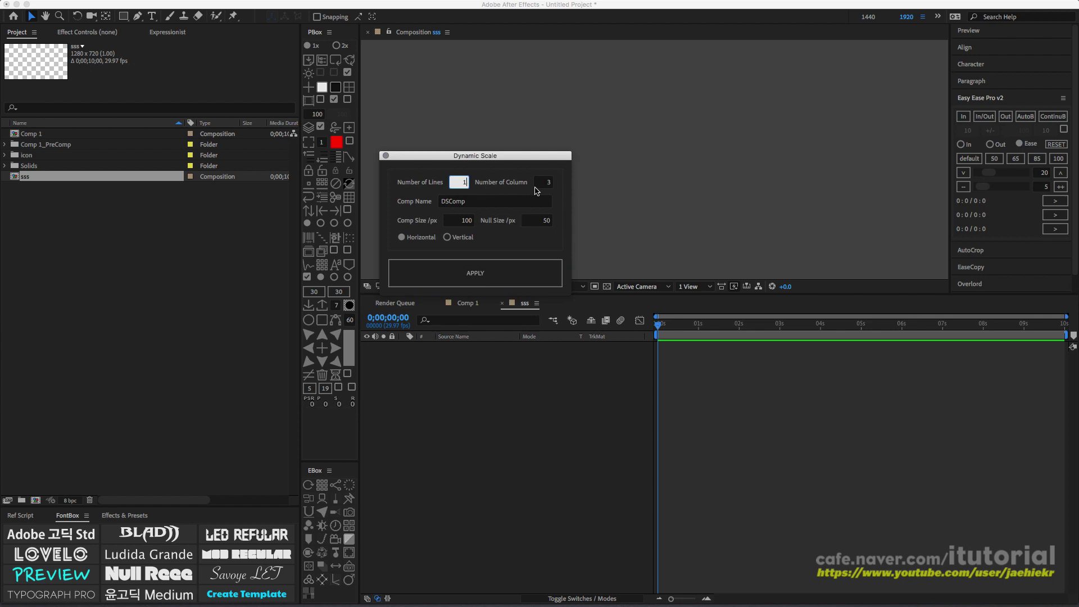
key("Tab")
left_click_drag(465, 225, 487, 239)
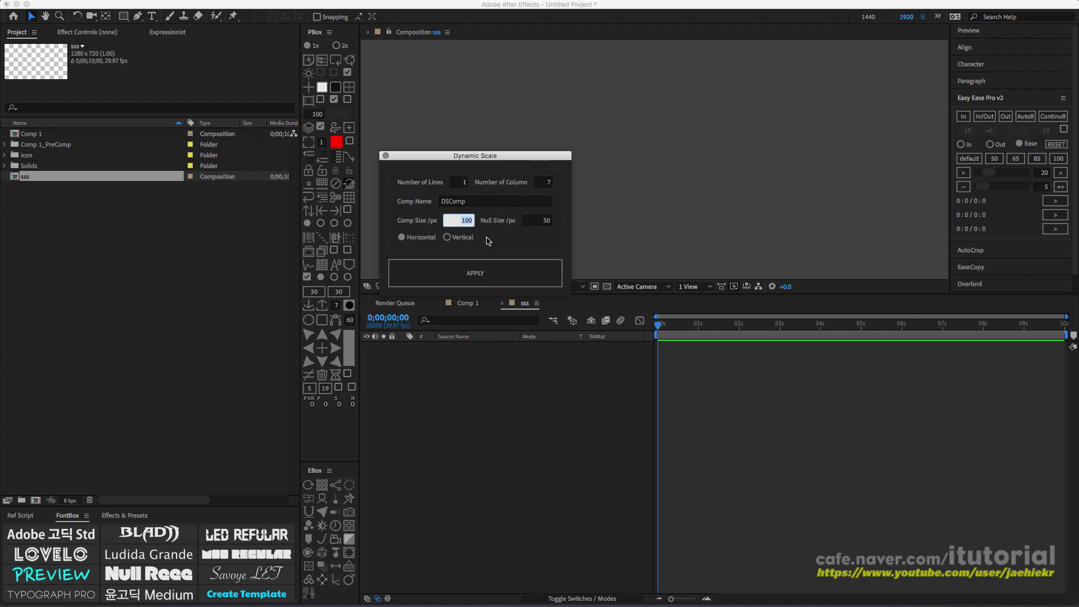
type("2")
key("Tab")
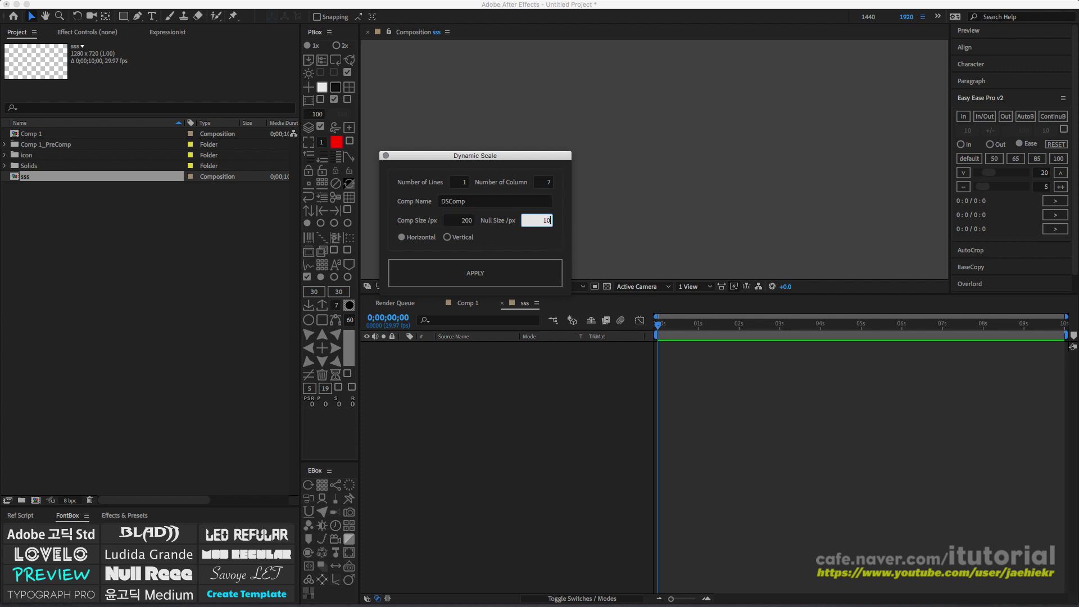
left_click_drag(506, 157, 482, 160)
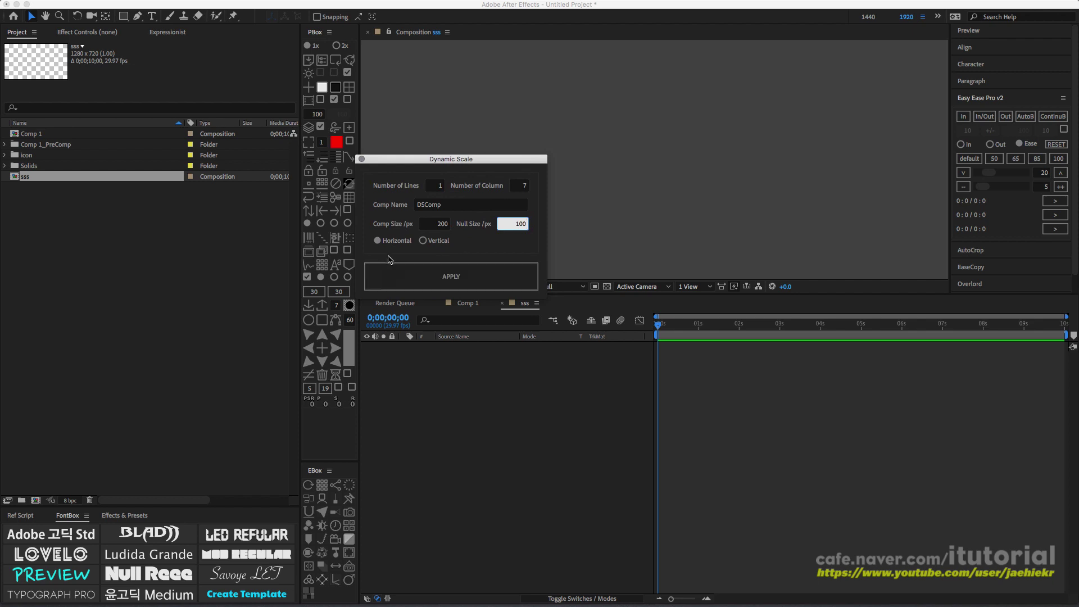
left_click(459, 272)
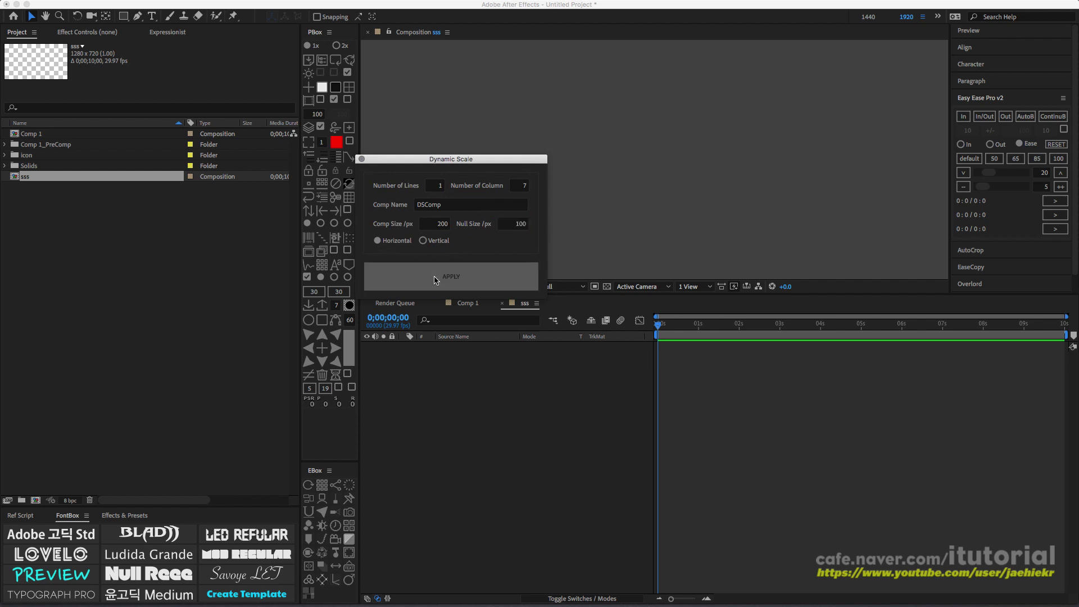
left_click(363, 160)
- Move the Master Null to the composition's left edge and scale it to 74% so all seven cells fit the frame
scroll(647, 199, "down", 1)
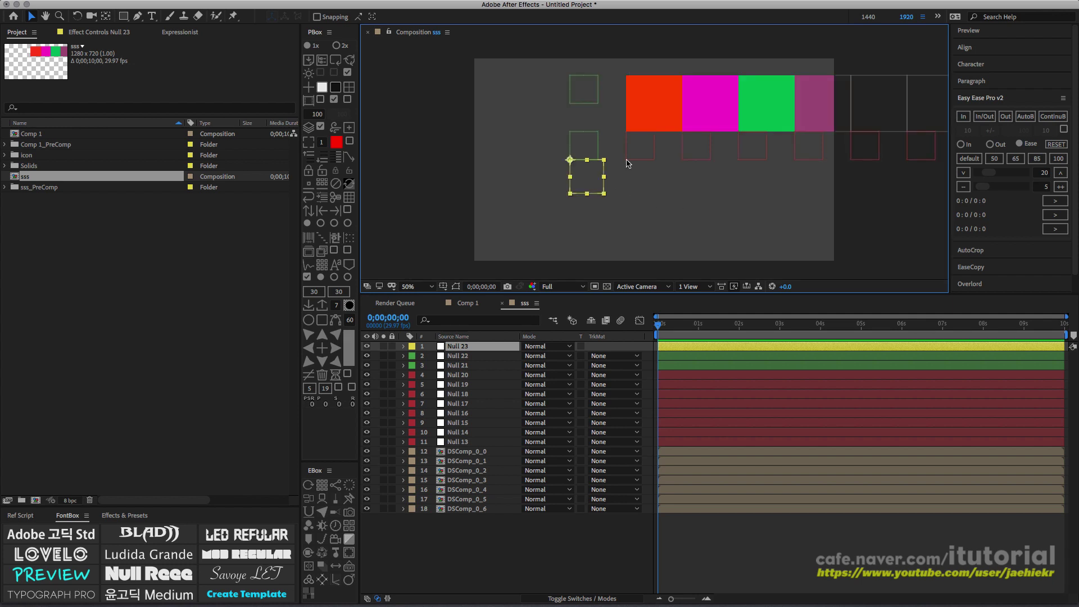
left_click_drag(587, 179, 520, 219)
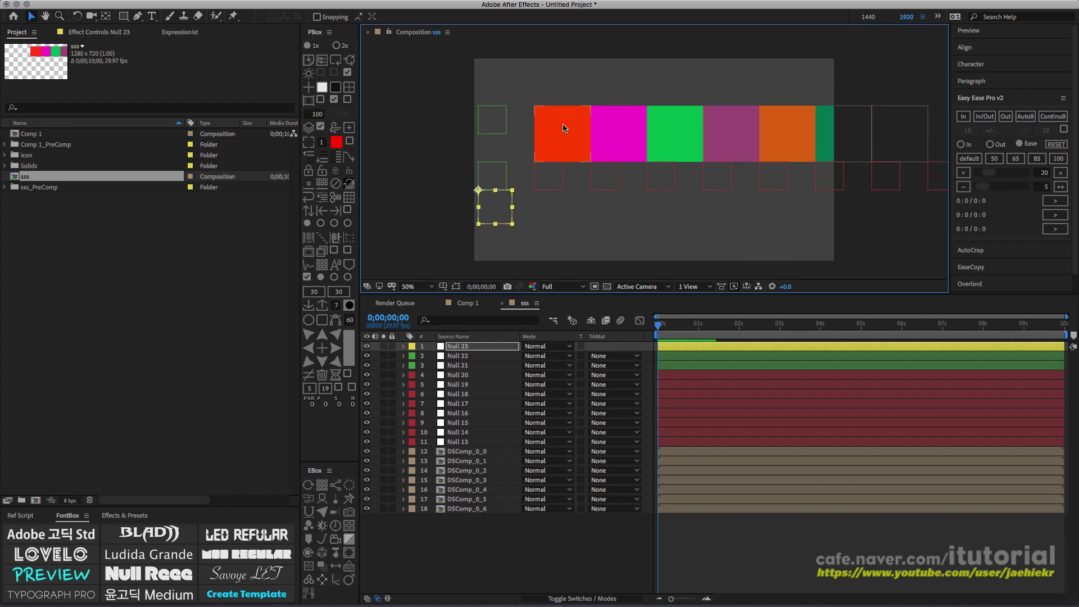
mouse_move(481, 218)
left_mouse_down()
mouse_move(431, 227)
mouse_move(500, 218)
left_mouse_up()
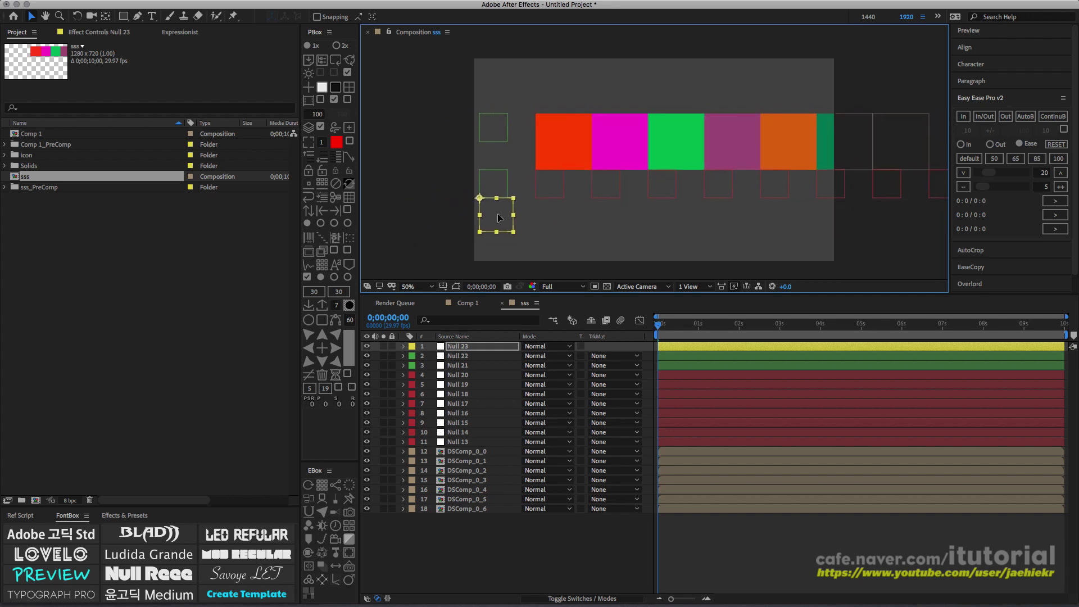
left_click(473, 337)
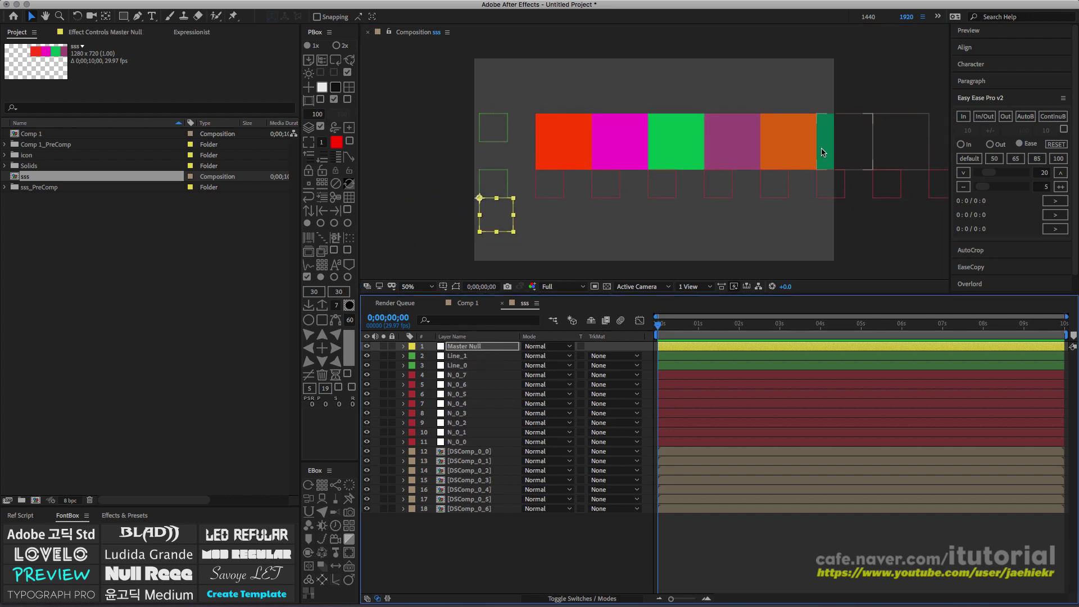
key("s")
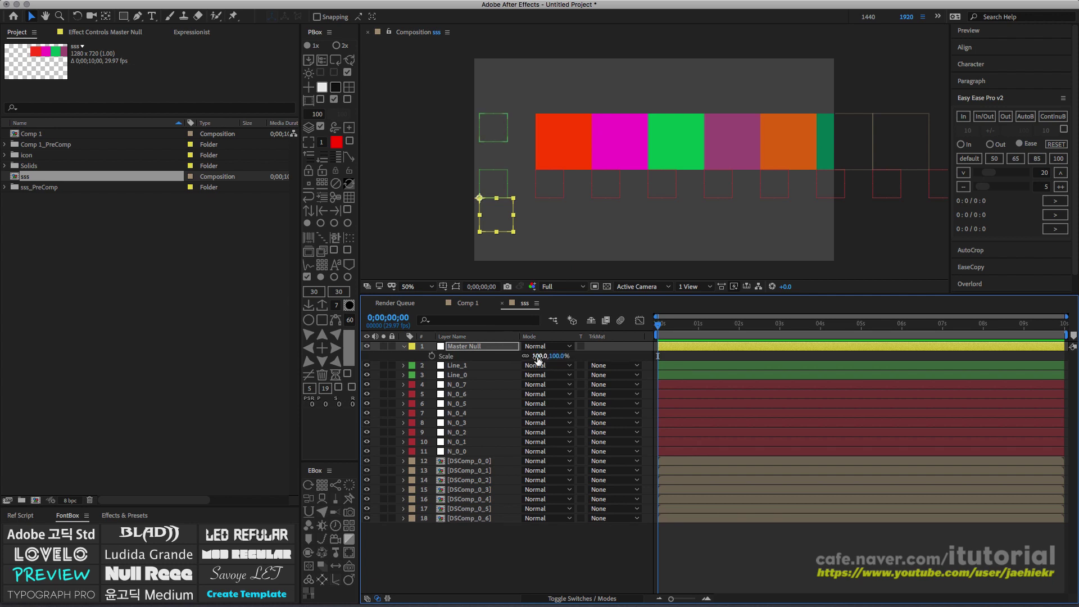
left_click_drag(539, 356, 544, 317)
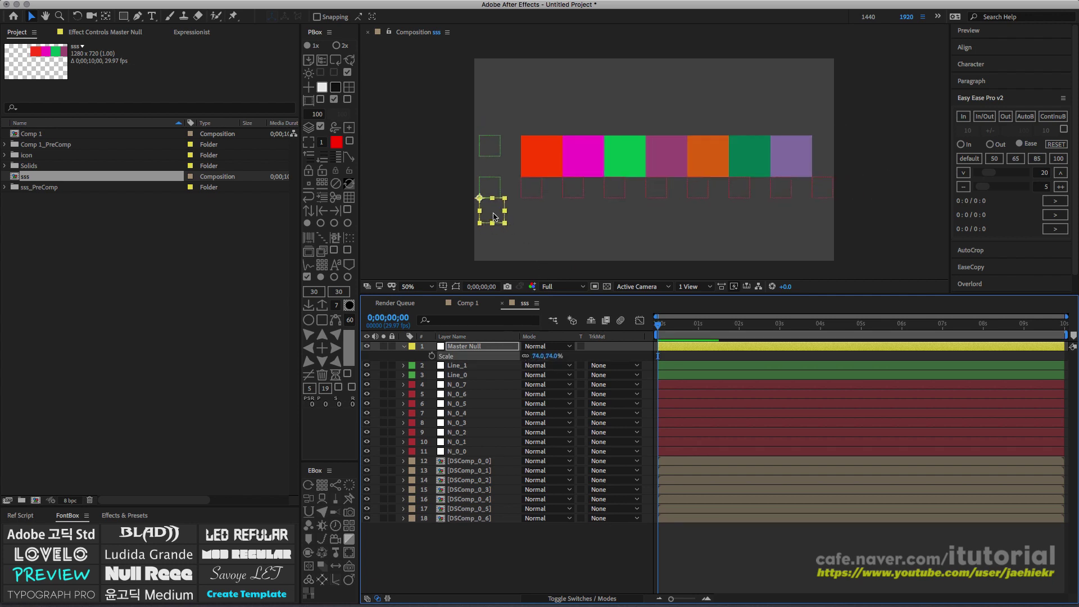
left_click_drag(493, 214, 492, 211)
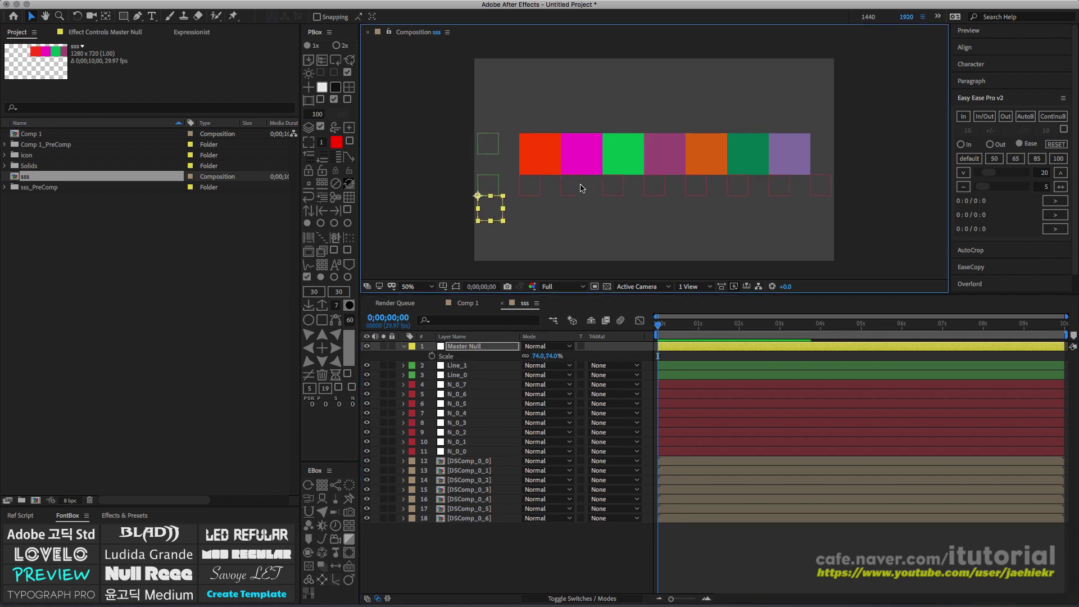
- Replace the green cell DSComp_0_2 with apple.png from the 128 subfolder of the icon folder
left_click(614, 189)
left_click(627, 159)
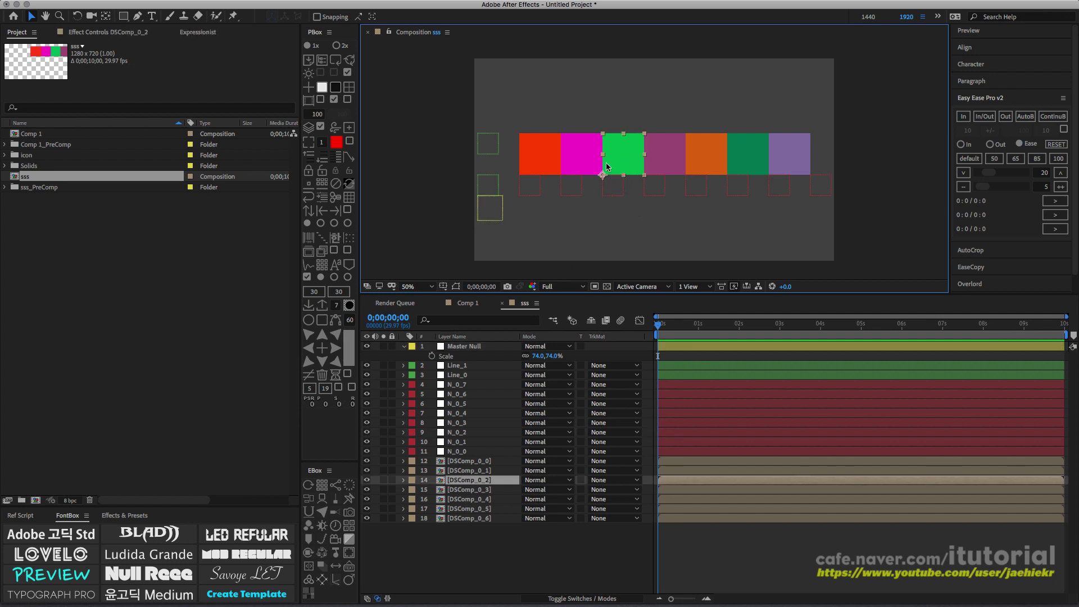
left_click(5, 155)
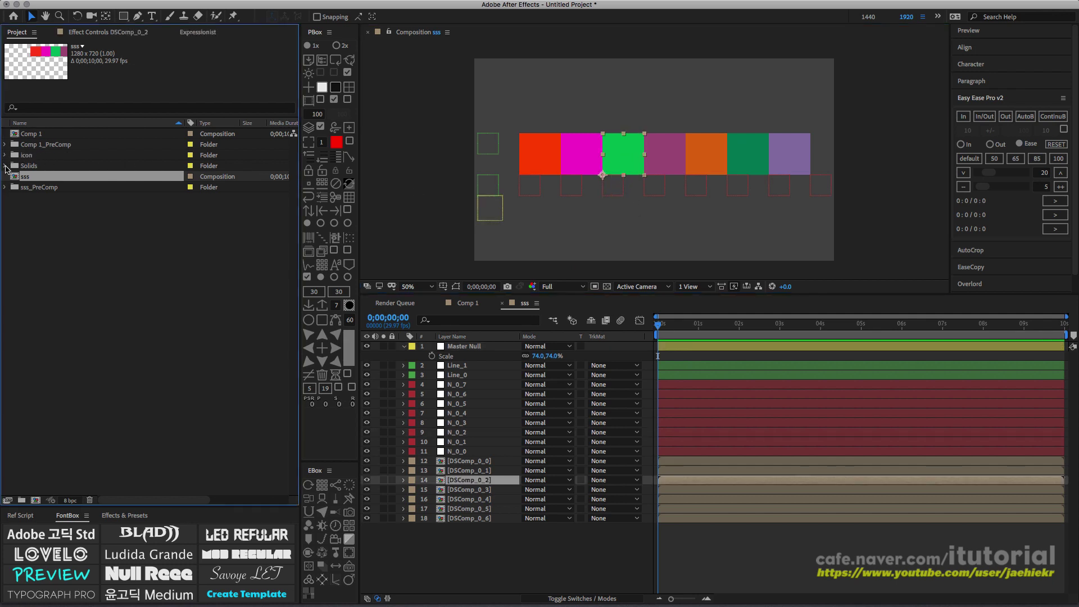
left_click(16, 166)
left_click(57, 178)
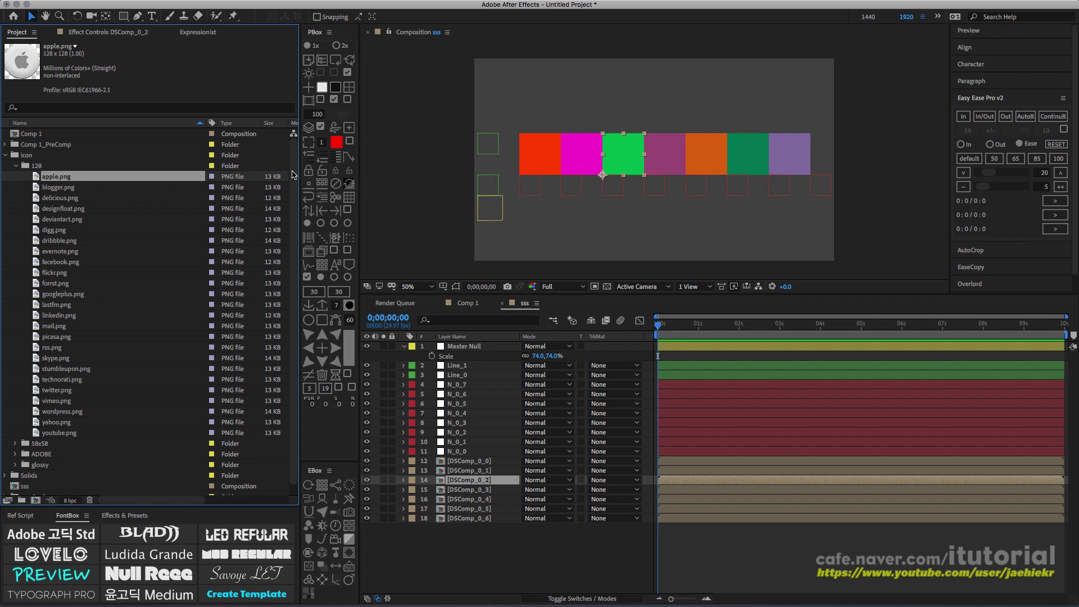
left_click(350, 61)
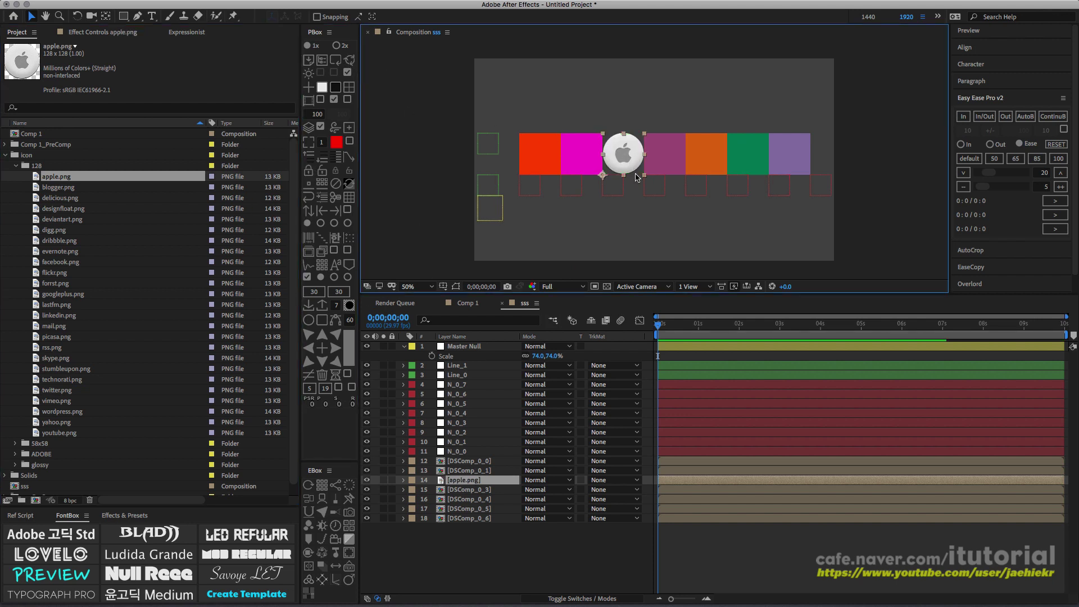
- Move null N_0_3 to the right to stretch the apple icon, and enable Uniform Scale on the Master Null
left_click_drag(653, 187, 679, 187)
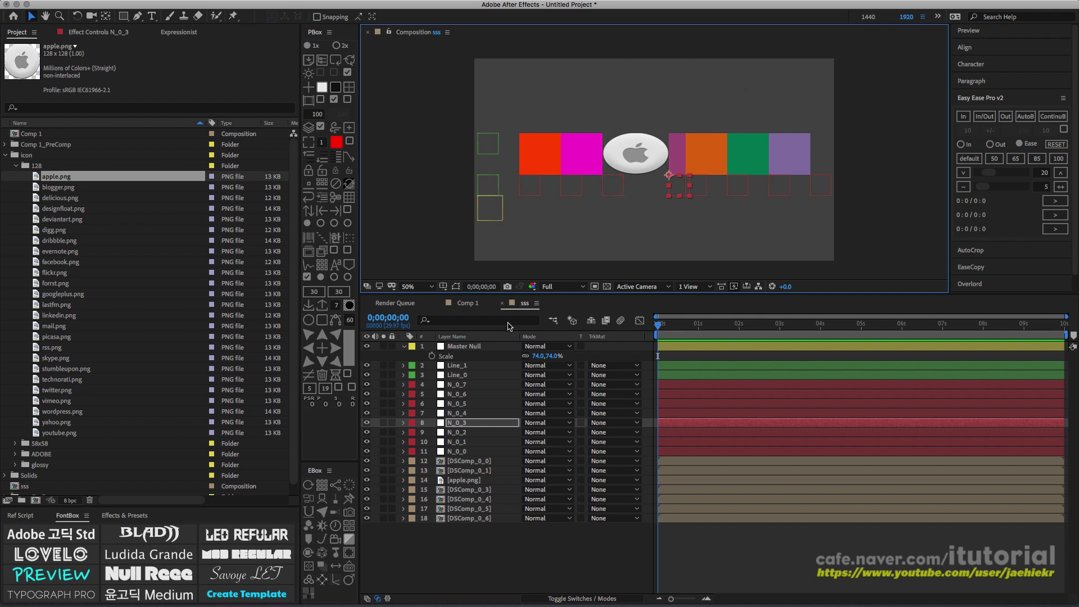
left_click(471, 349)
left_click(126, 35)
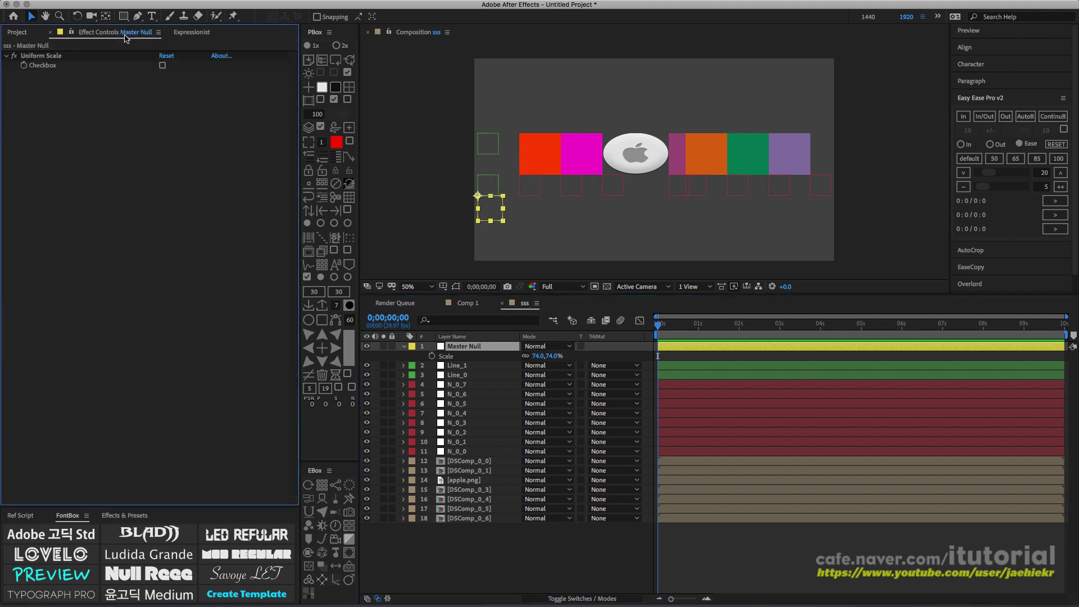
left_click(163, 66)
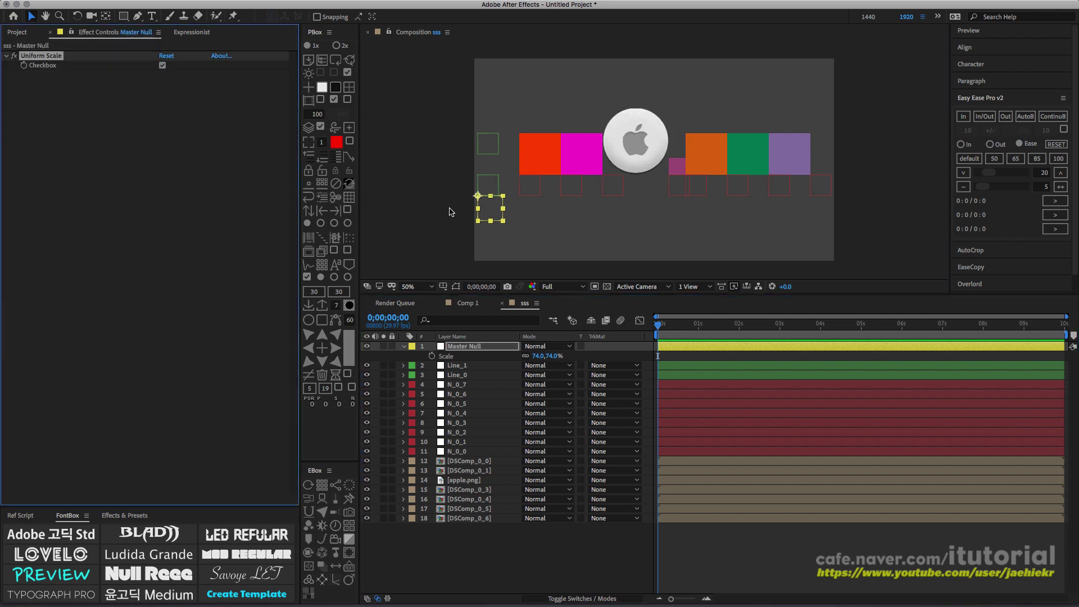
- Shift nulls N_0_3 and N_0_2 slightly left to resize the apple icon proportionally
mouse_move(677, 189)
left_mouse_down()
mouse_move(637, 191)
mouse_move(667, 190)
left_mouse_up()
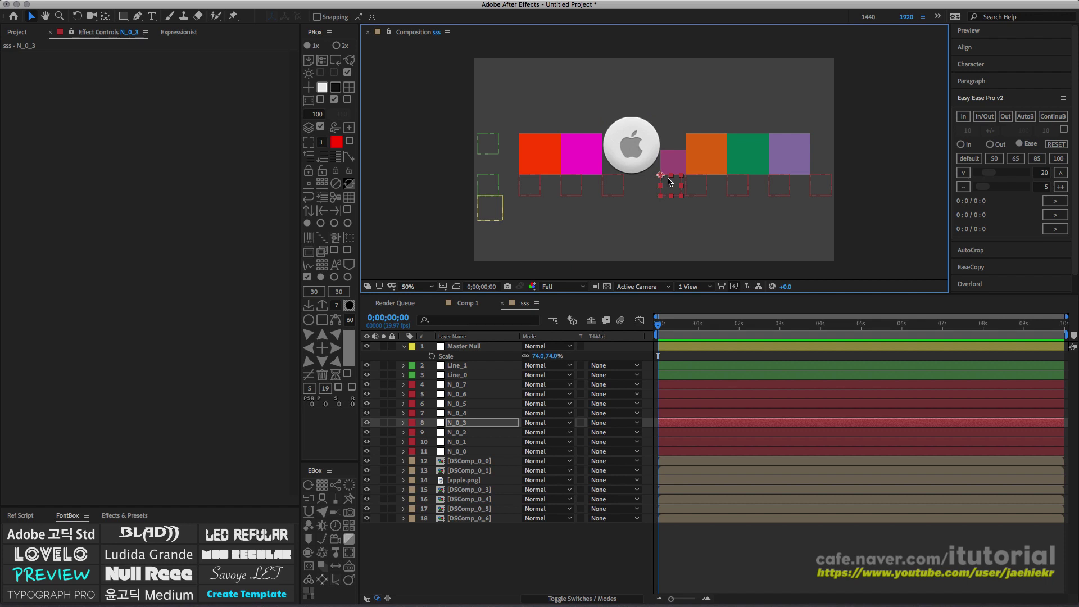
left_click(613, 190)
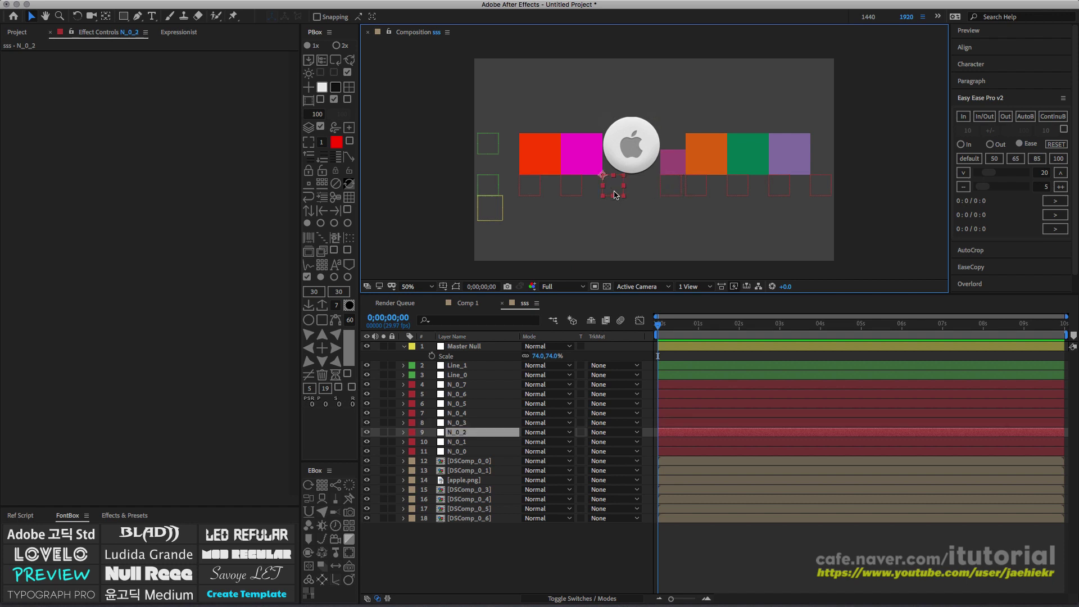
mouse_move(615, 187)
left_mouse_down()
mouse_move(644, 187)
mouse_move(603, 191)
left_mouse_up()
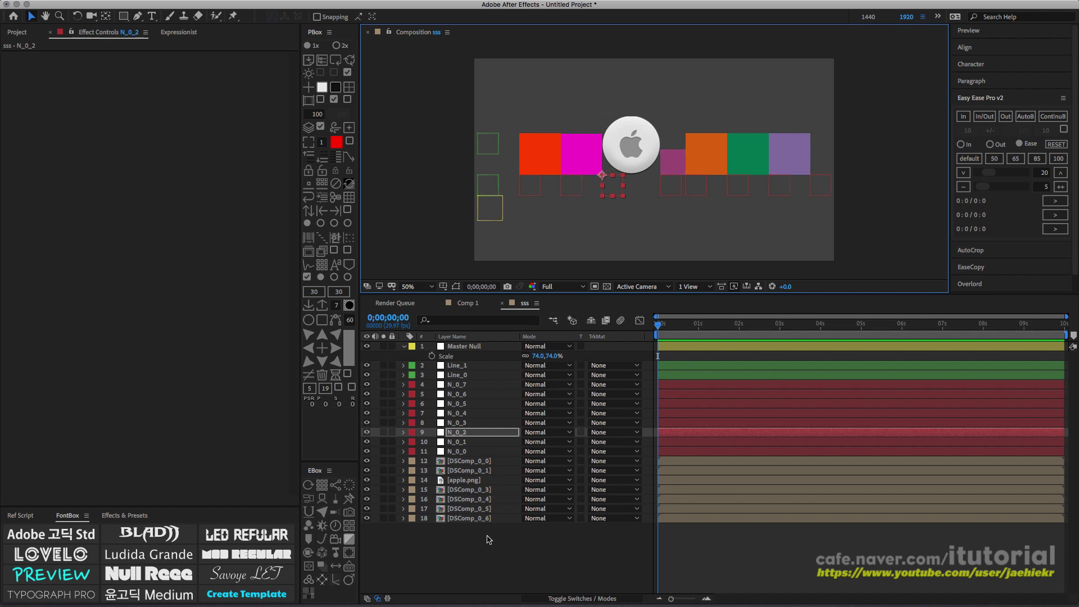
- Replace all seven cell layers with the icon images starting from blogger.png in the 128 folder
left_click_drag(489, 538, 475, 459)
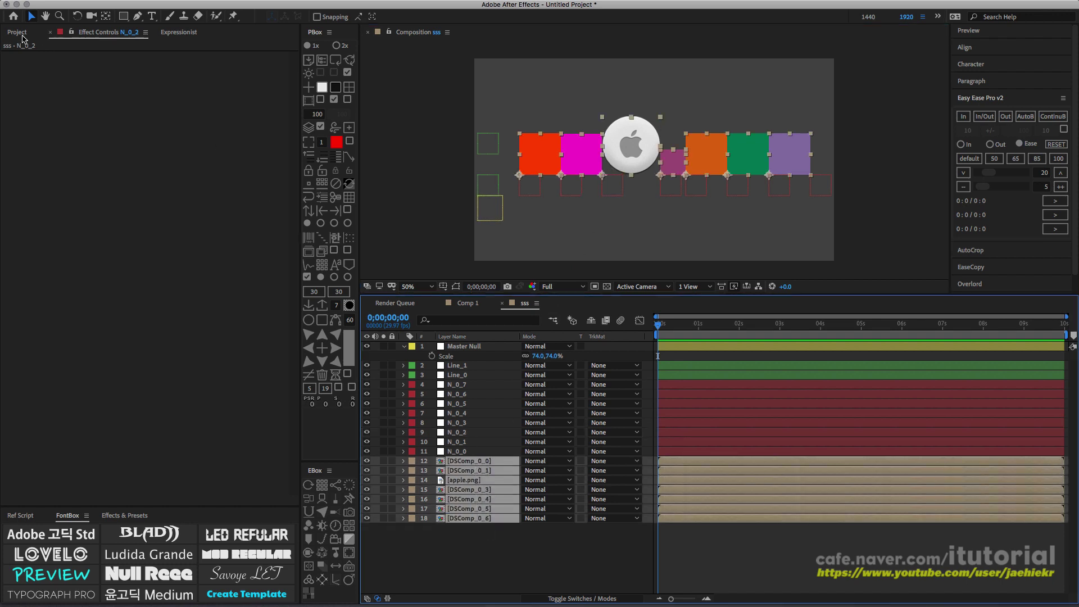
left_click(22, 34)
left_click_drag(32, 193, 90, 316)
left_click(349, 60)
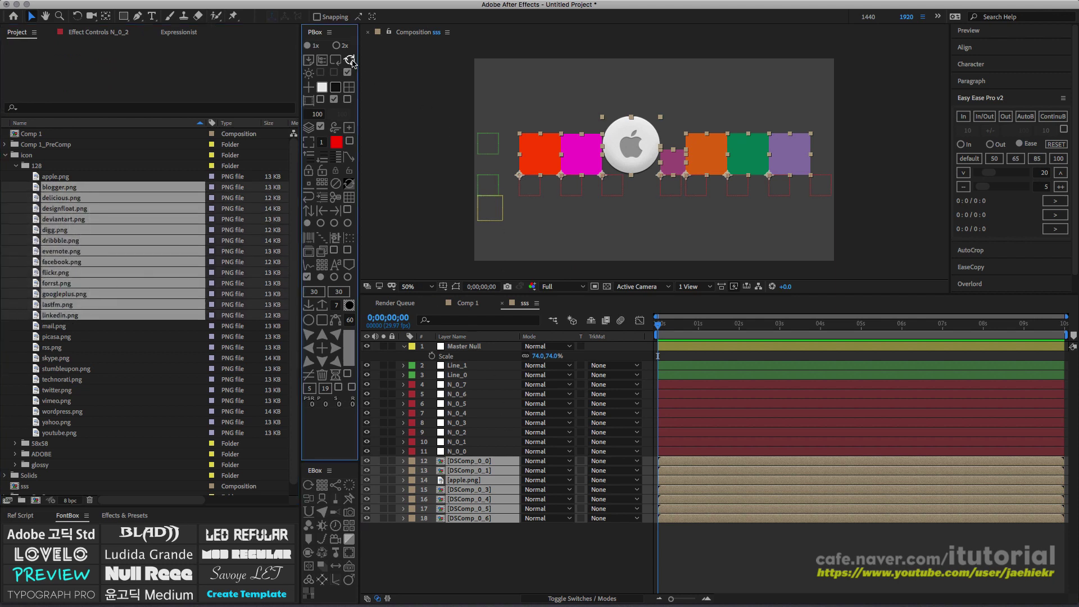
left_click(669, 218)
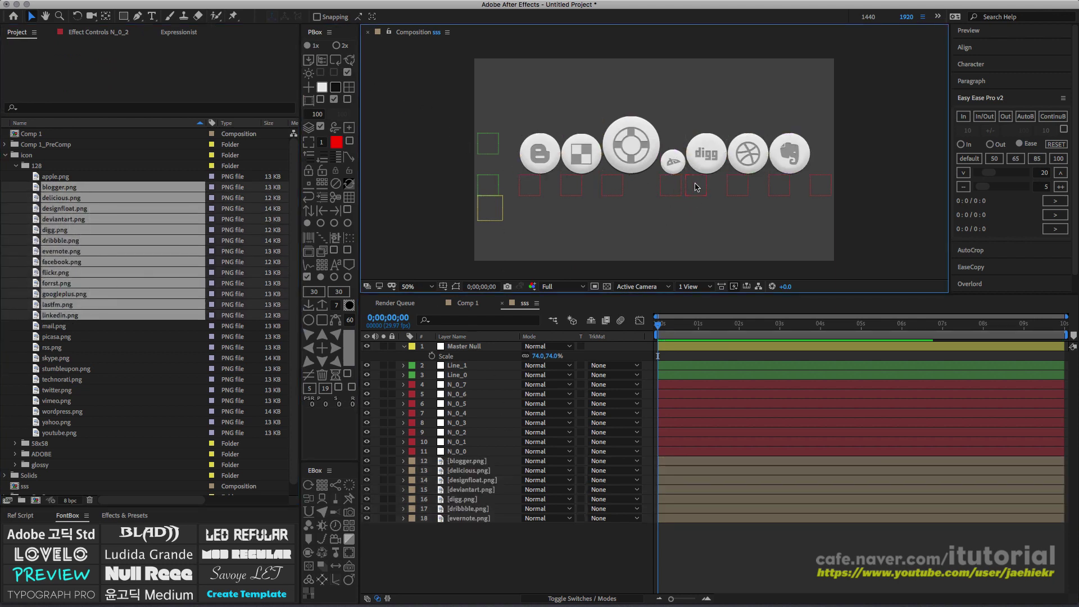
- Move null N_0_4 right and back left to resize the deviantart and digg icons, and select the dribbble icon
left_click_drag(696, 184, 711, 175)
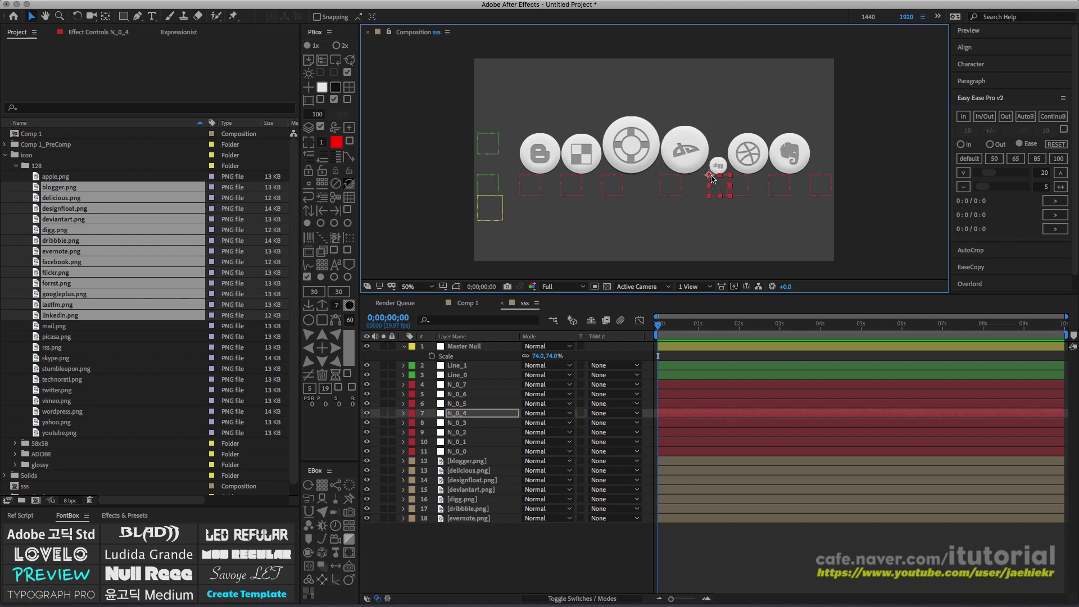
left_click_drag(717, 191, 685, 189)
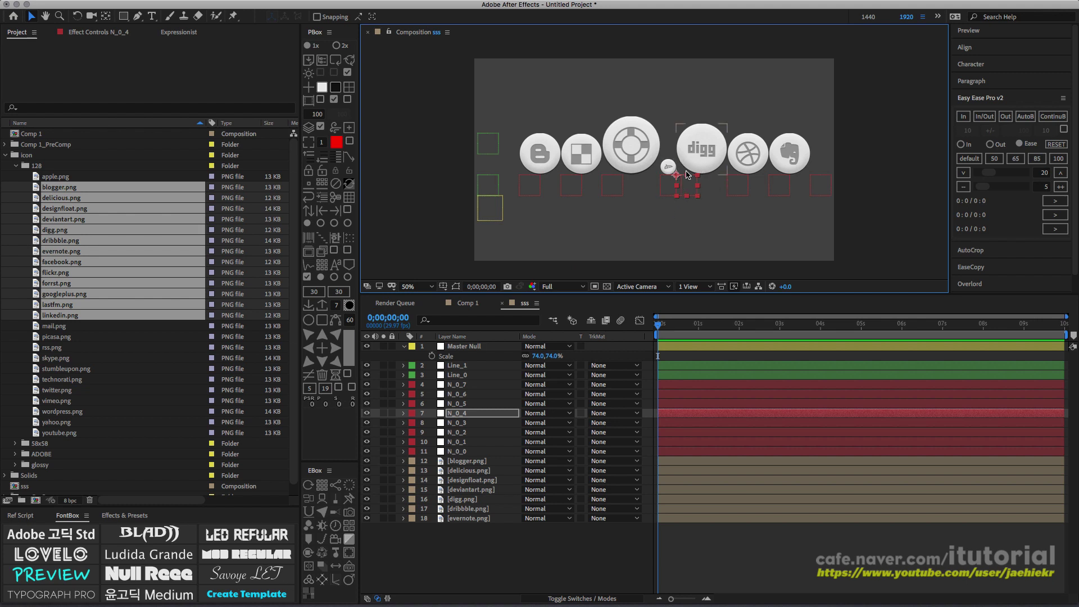
left_click(742, 186)
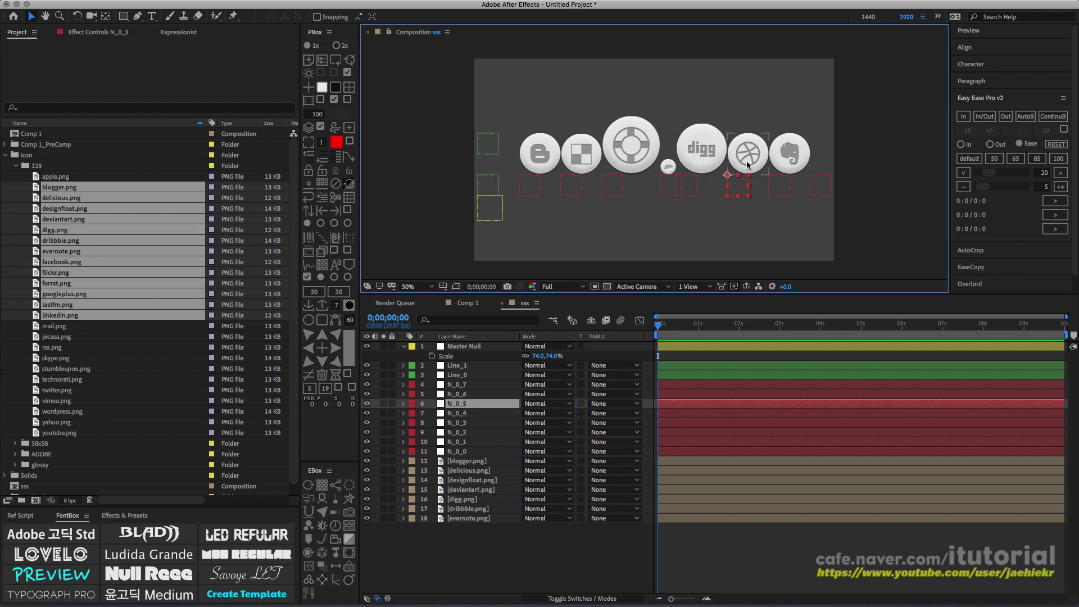
left_click(751, 162)
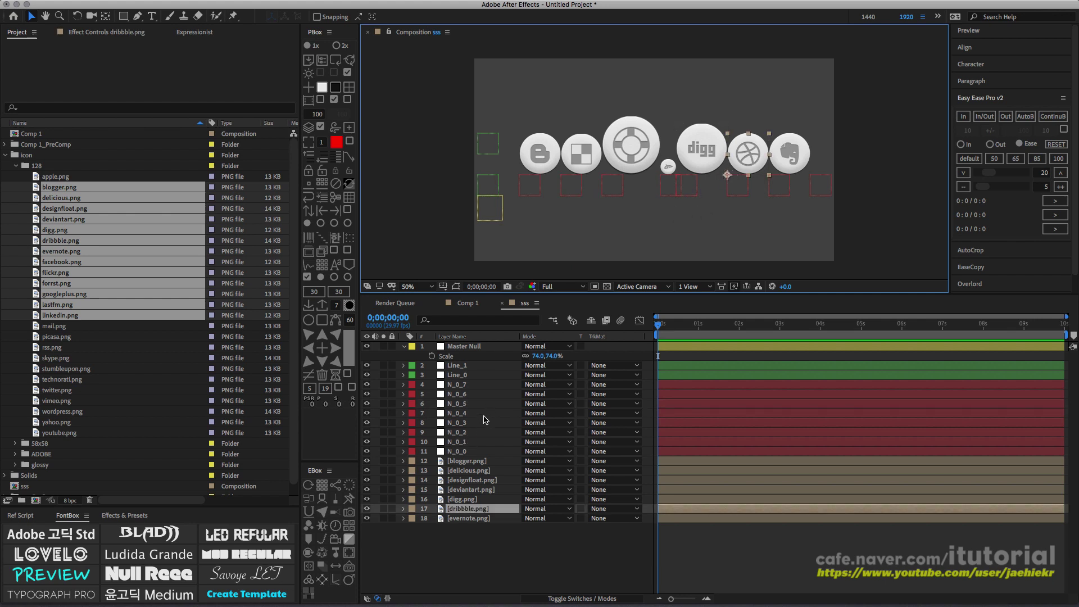
- Undo the null moves, the Uniform Scale change and the icon replacements back to the evenly spaced colored cells
key("super+z")
key("super+z")
key("super+z")
key("super+z")
key("super+z")
key("super+z")
key("super+z")
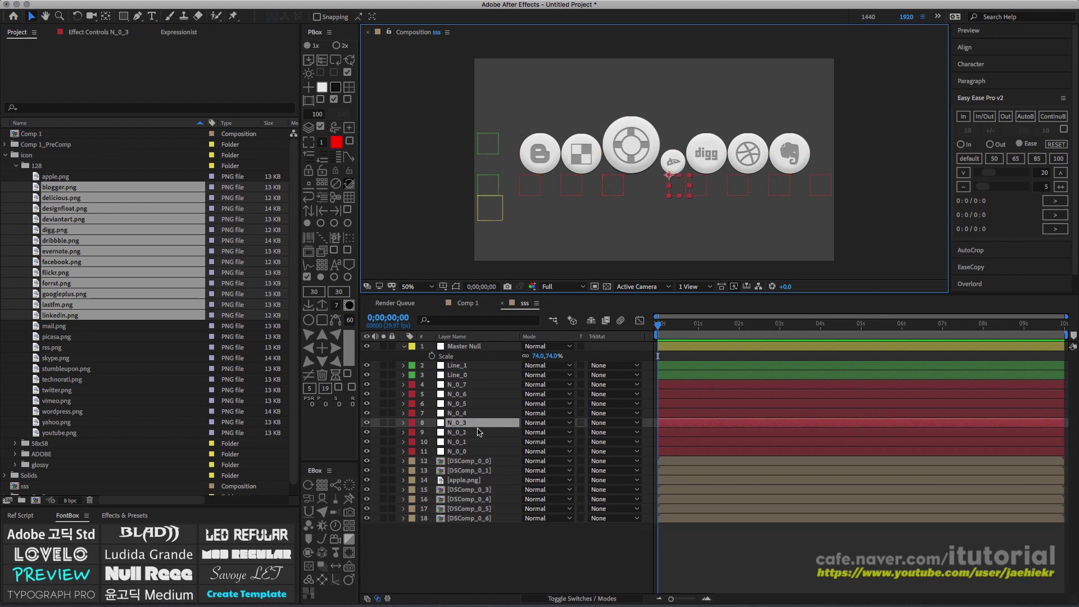
key("super+z")
key("super+z")
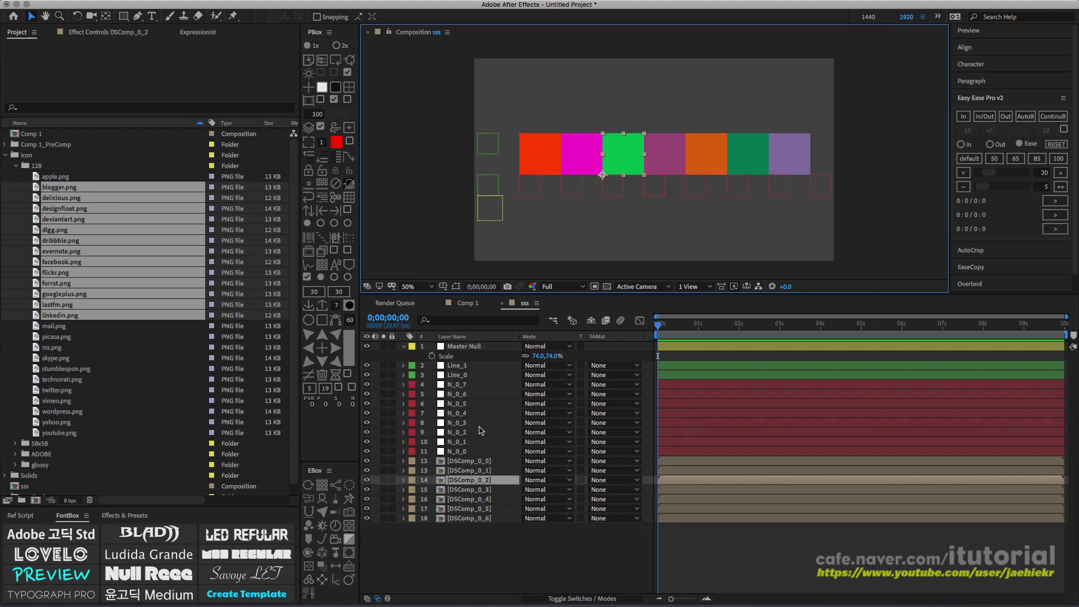
- Set the anchor points of all seven cell layers to the left-middle edge and replace them with icons blogger.png through evernote.png
left_click(463, 541)
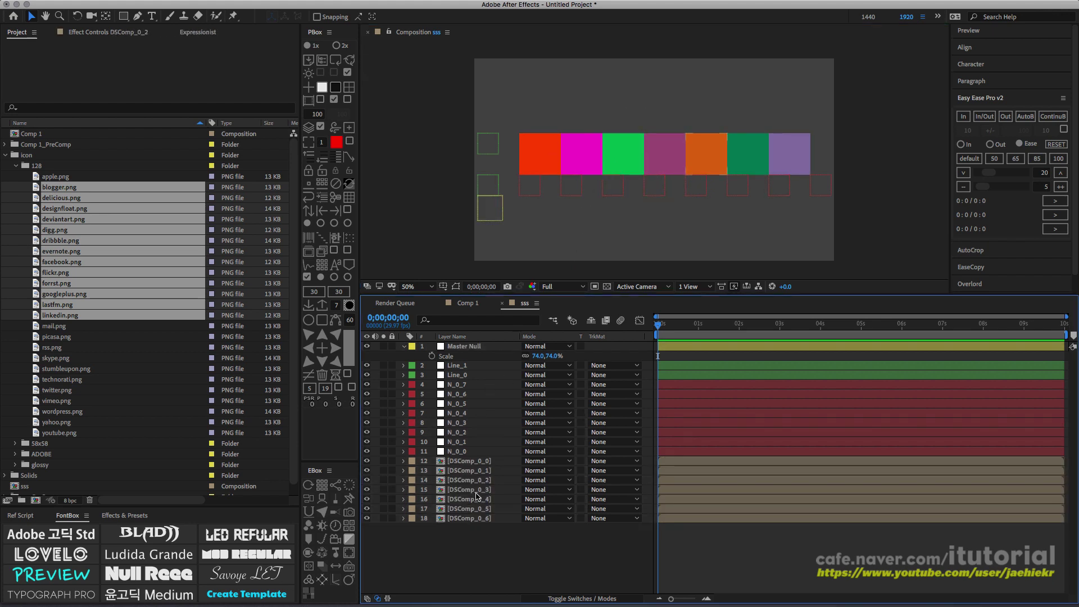
left_click_drag(483, 541, 472, 458)
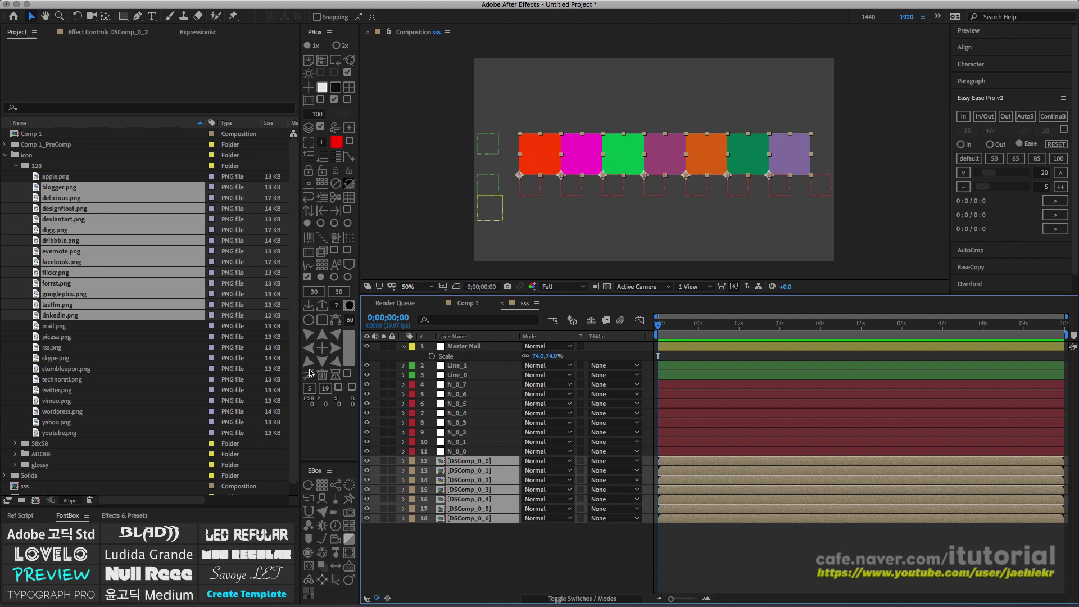
left_click(309, 349)
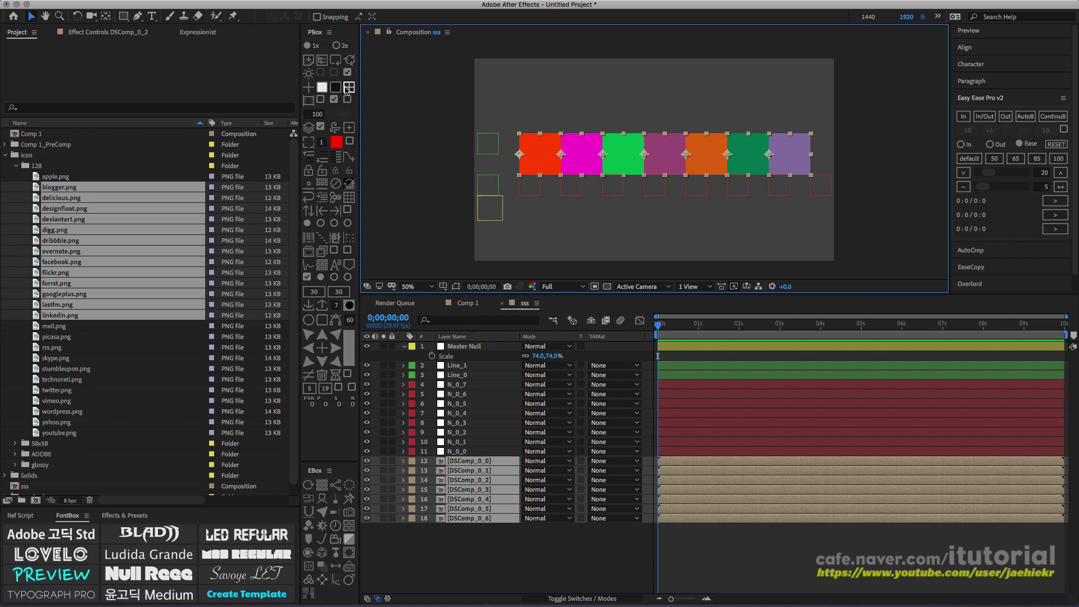
left_click(350, 62)
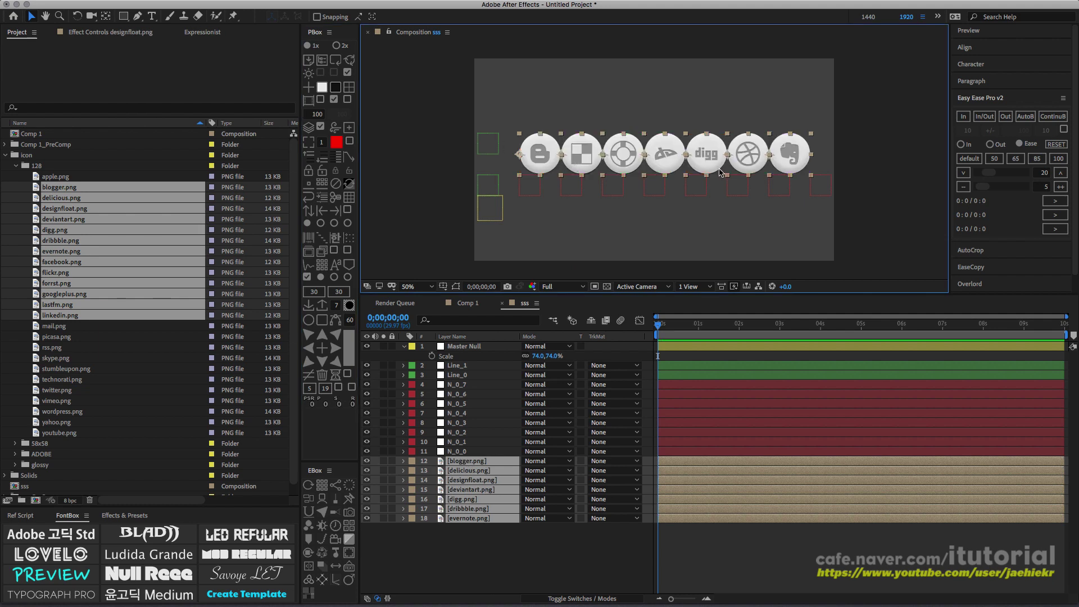
- Move null N_0_3 right to stretch the designfloat icon, and turn on Uniform Scale for the Master Null
left_click(645, 220)
left_click_drag(652, 187, 681, 189)
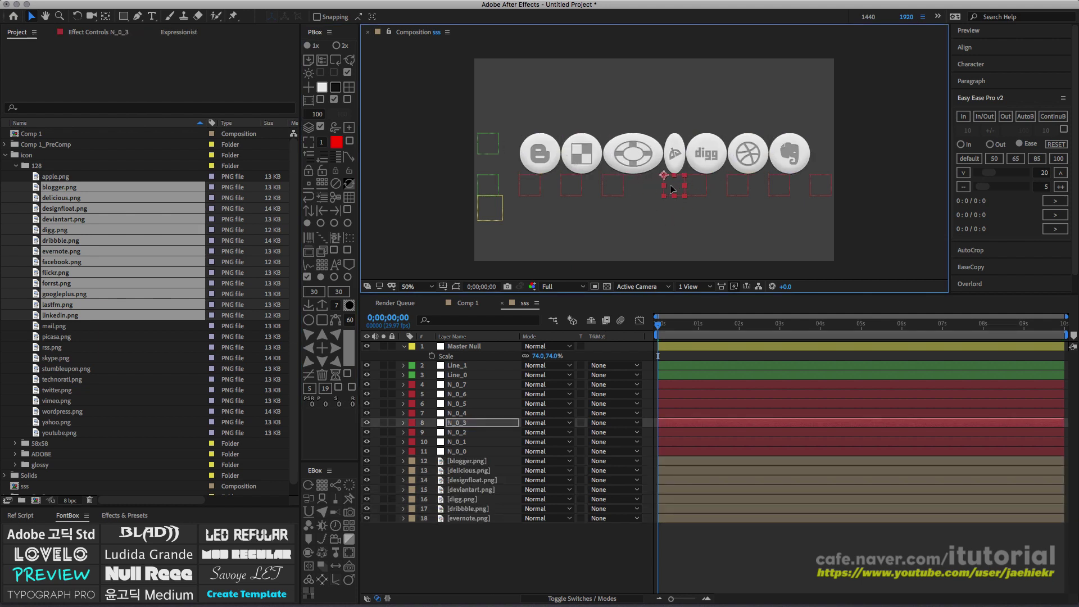
left_click(471, 346)
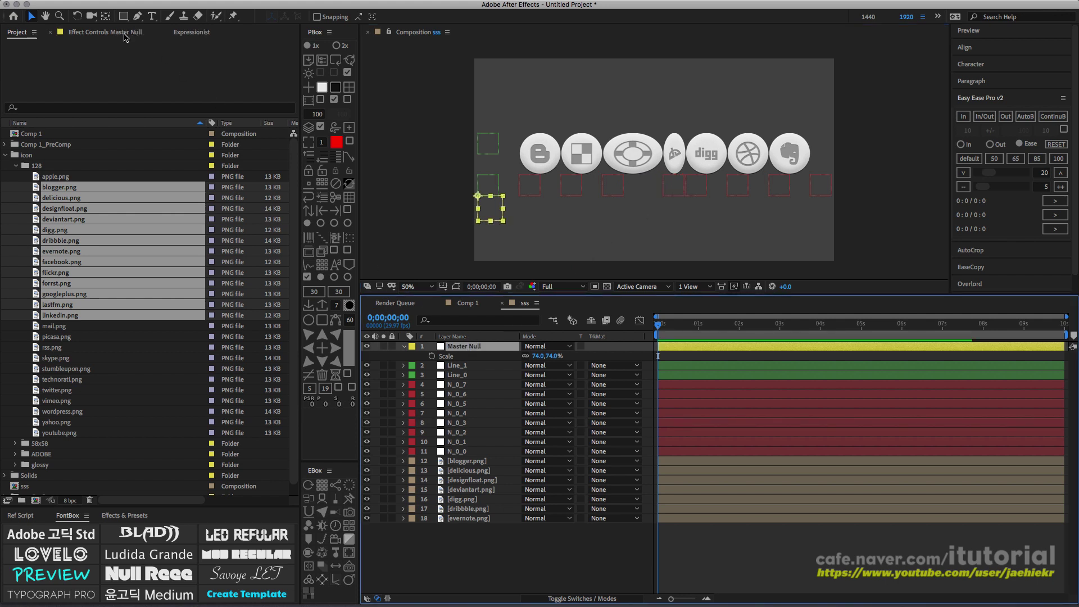
left_click(120, 32)
left_click(162, 66)
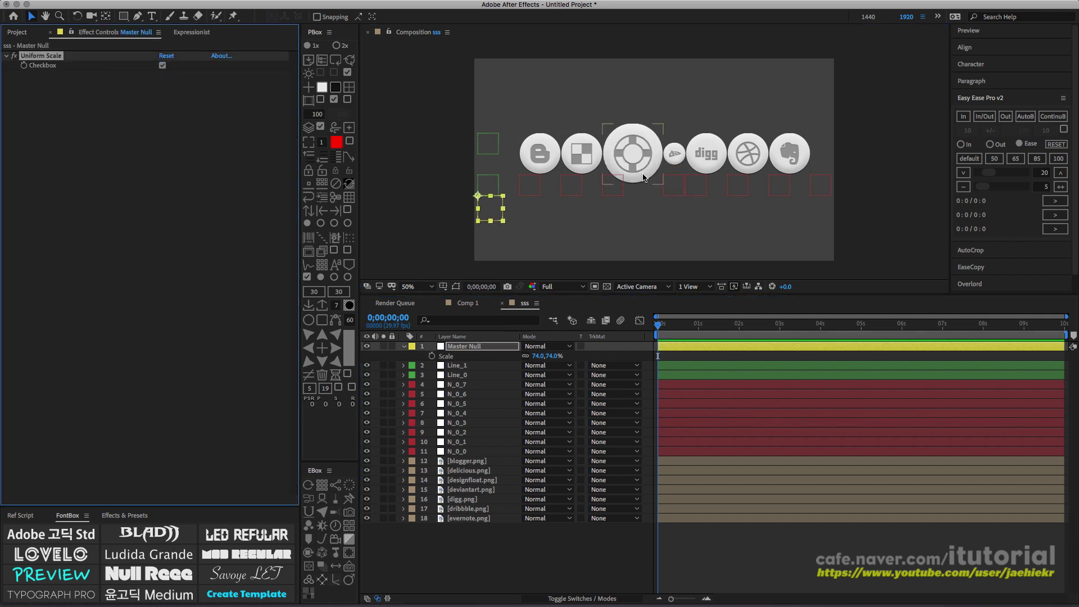
- Shift nulls N_0_3 and N_0_1 left and N_0_4 right to vary the icons' sizes proportionally, with deviantart the largest
left_click(670, 188)
left_click_drag(669, 188, 631, 184)
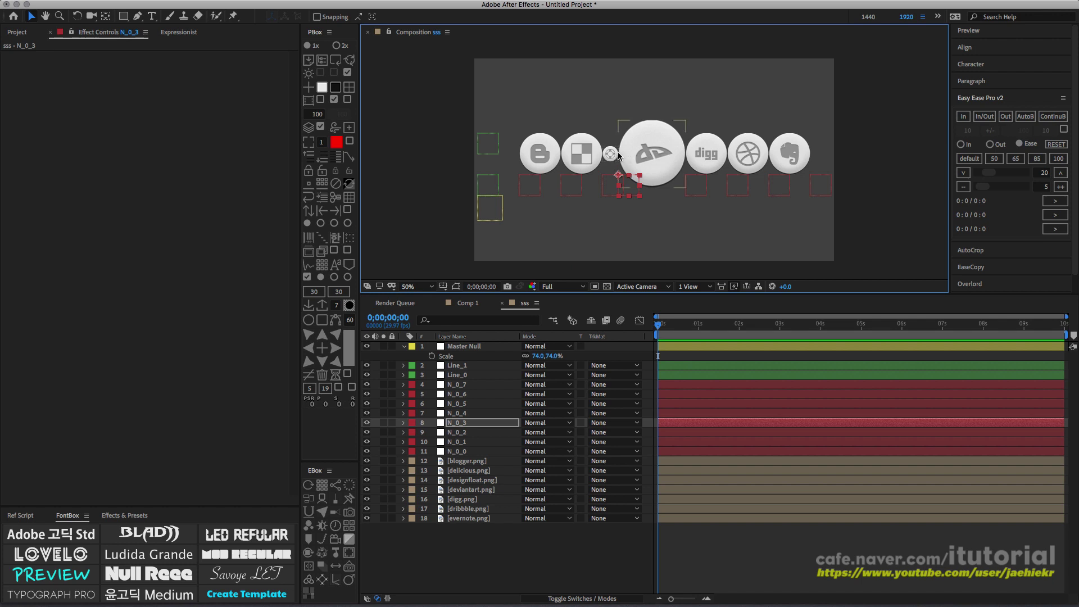
left_click_drag(637, 183, 778, 190)
mouse_move(573, 189)
left_mouse_down()
mouse_move(597, 187)
mouse_move(558, 189)
left_mouse_up()
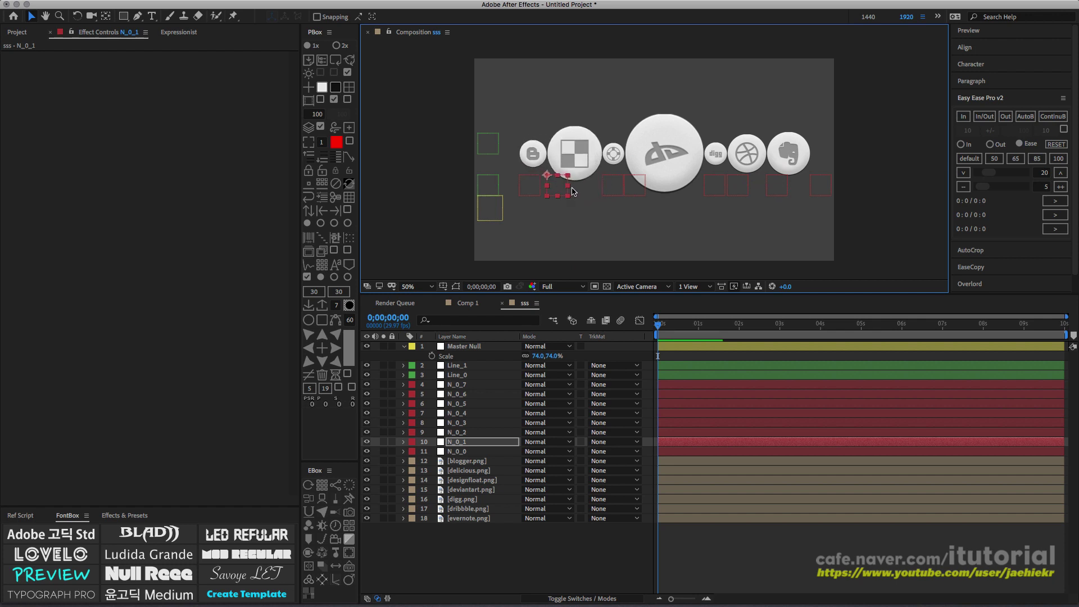
- Turn on Local Non_Uniform Scale for the designfloat icon and move null N_0_2 slightly left
left_click(614, 161)
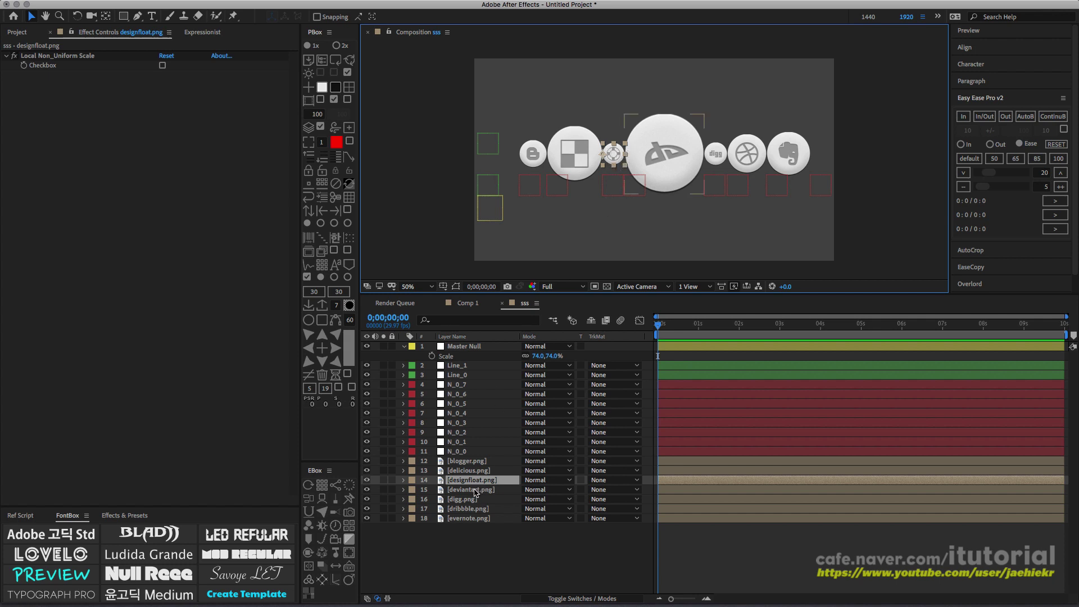
left_click(163, 66)
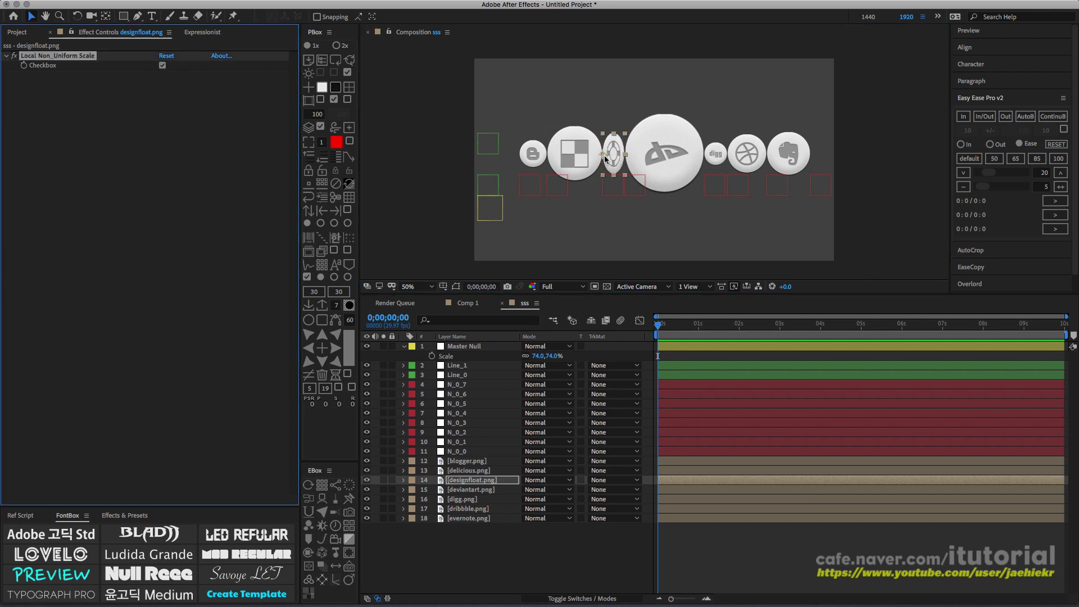
left_click_drag(560, 191, 610, 187)
left_click(603, 190)
- Try Local Non_Uniform Scale on the digg icon, and turn the option off for the designfloat icon
left_click(721, 160)
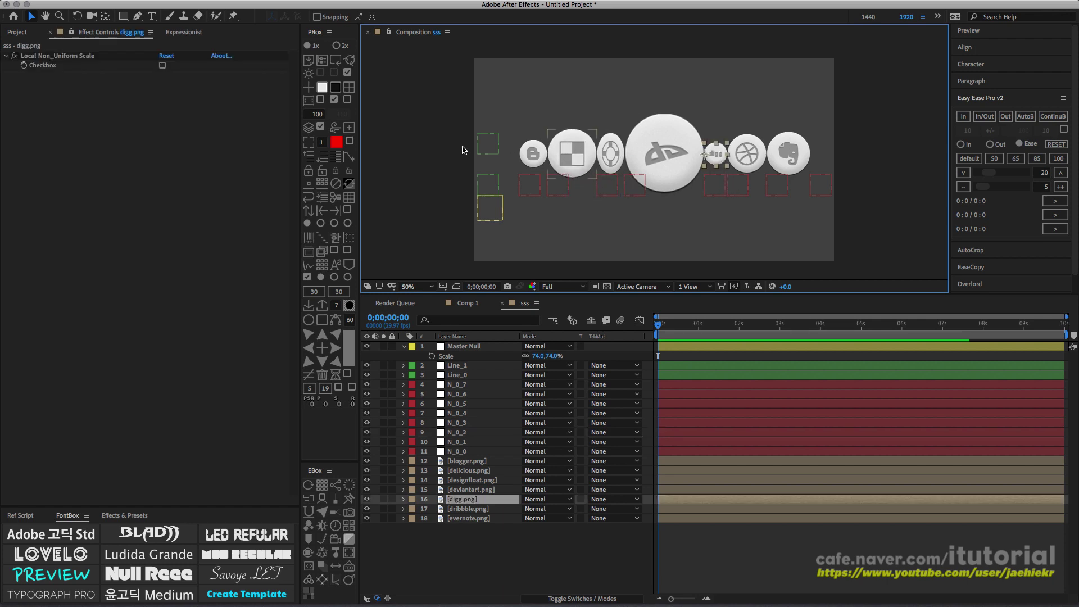
left_click(163, 66)
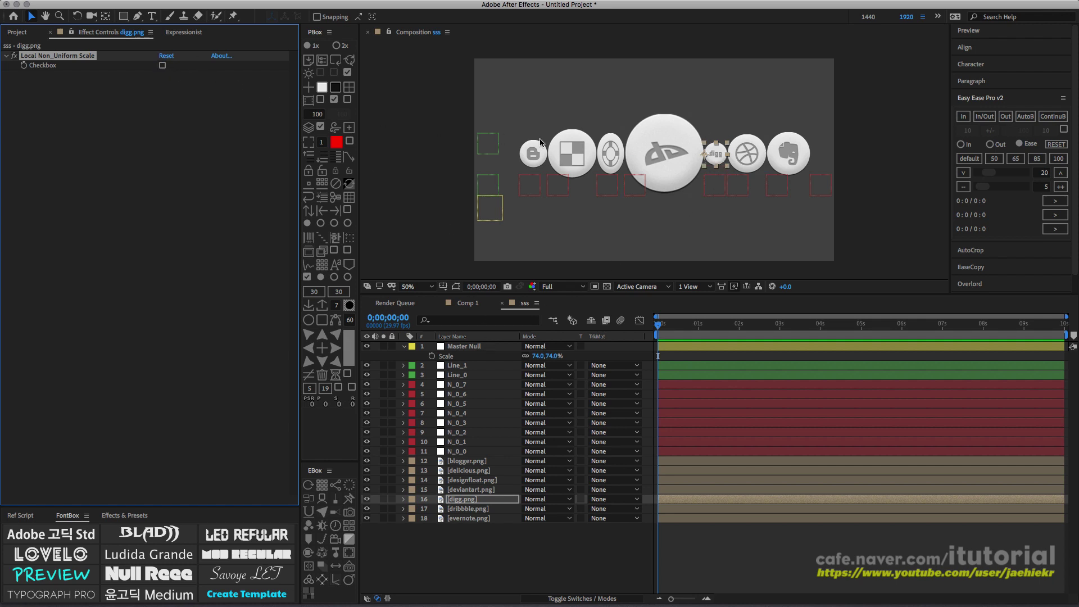
left_click(612, 155)
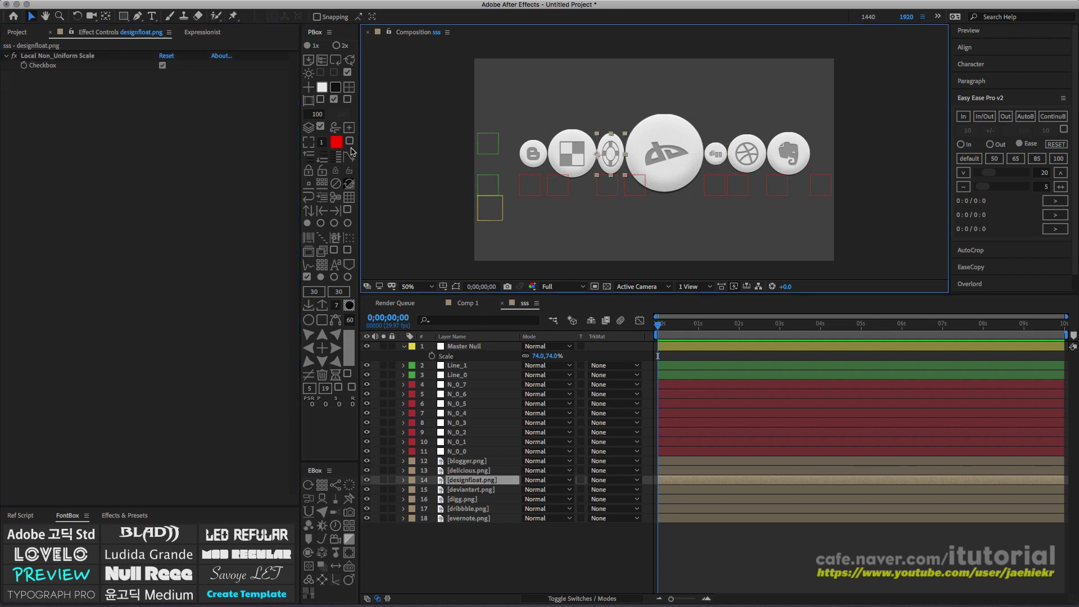
left_click(162, 65)
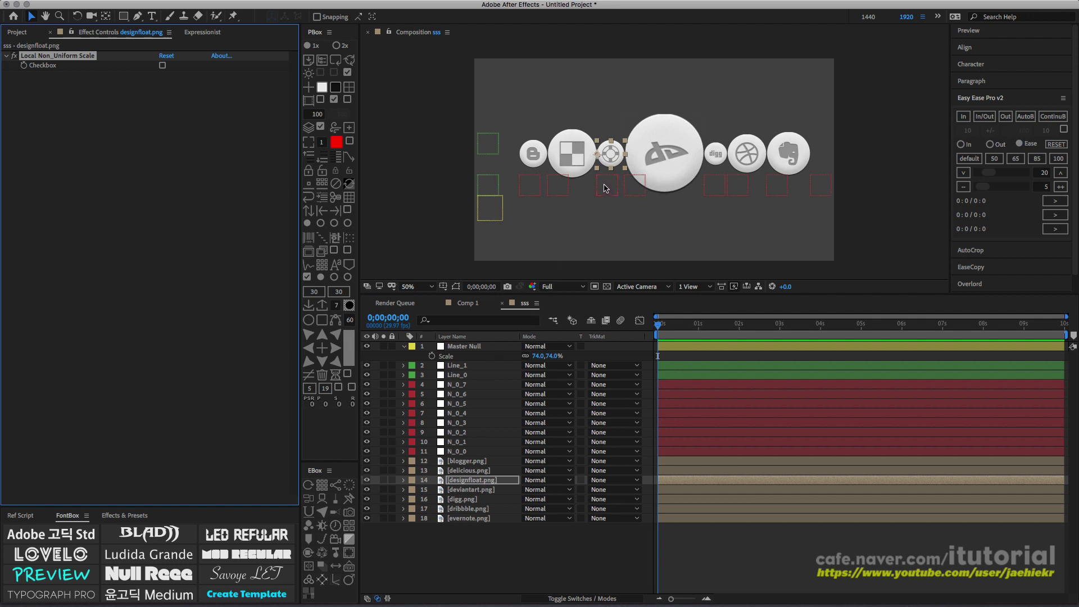
- Move null N_0_2 further left and raise the icons from delicious to evernote into a staggered arc
mouse_move(606, 188)
left_mouse_down()
mouse_move(585, 187)
mouse_move(597, 187)
left_mouse_up()
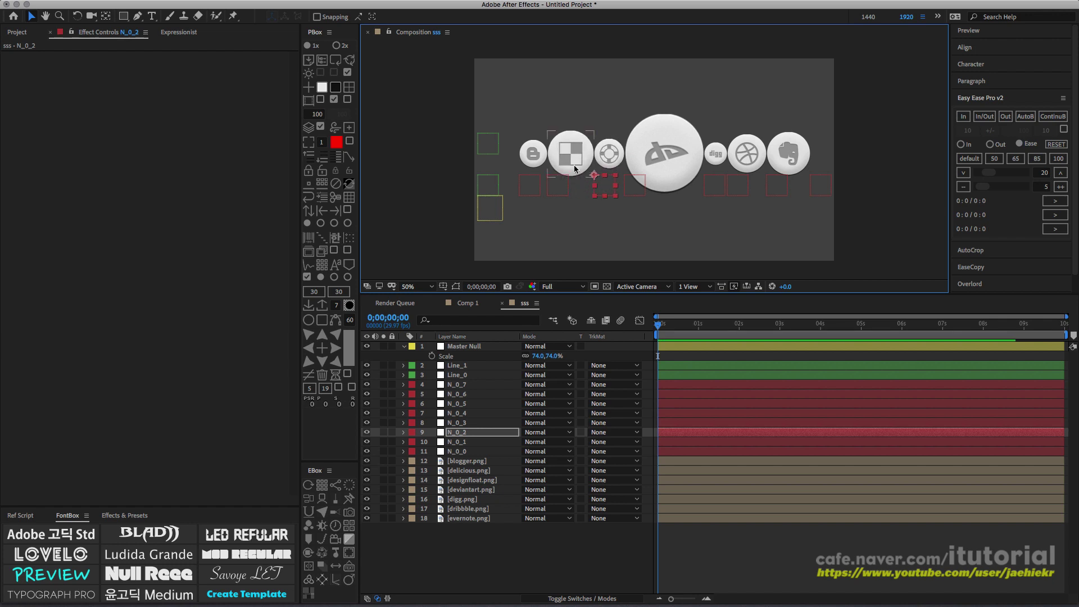
left_click_drag(605, 187, 595, 187)
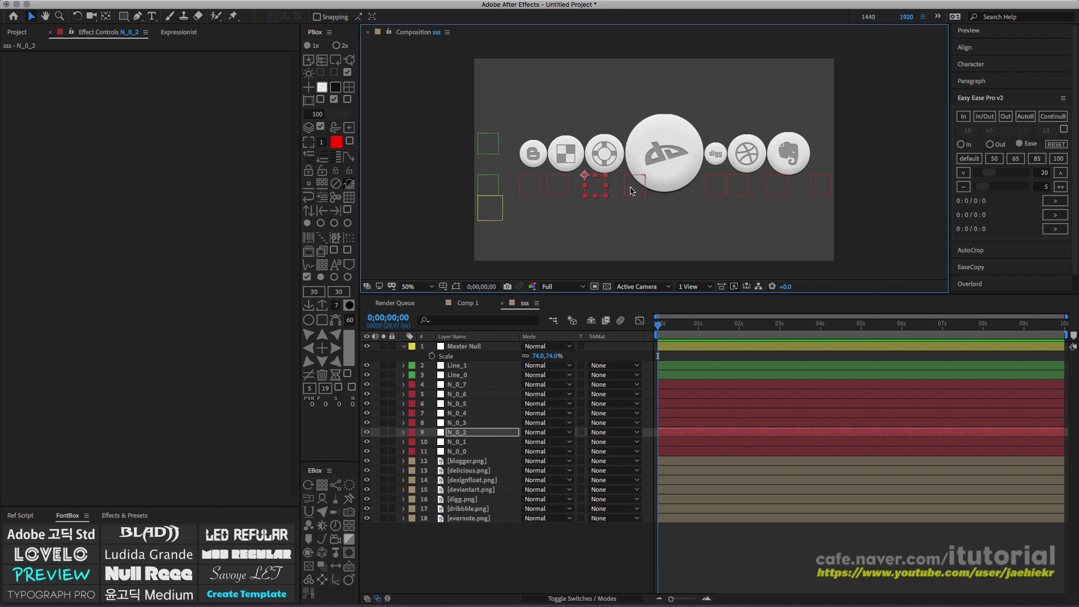
left_click_drag(599, 150, 571, 133)
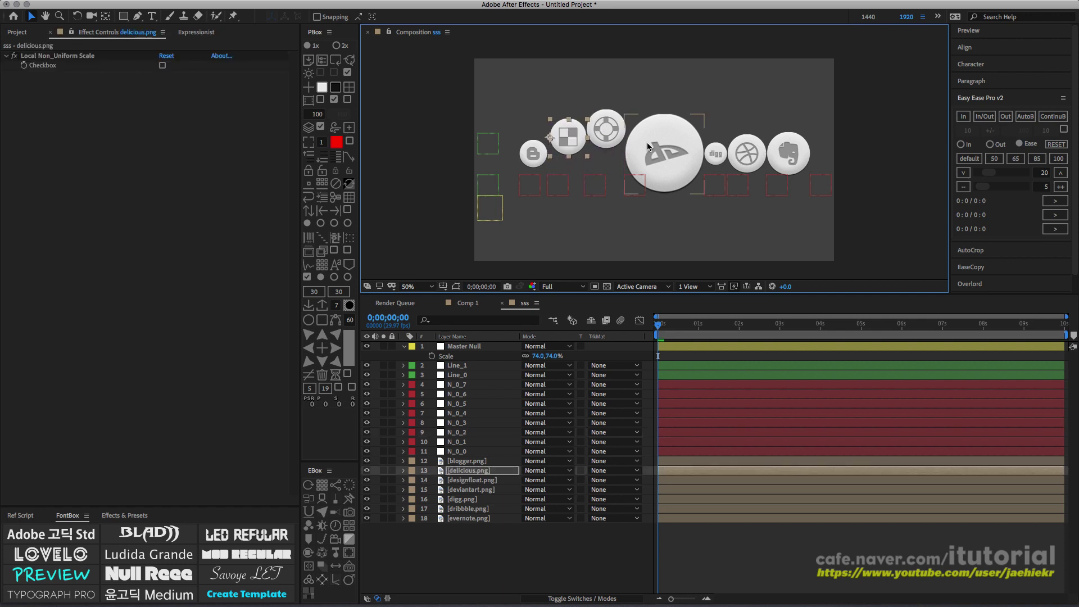
left_click_drag(646, 142, 651, 114)
left_click_drag(715, 157, 782, 148)
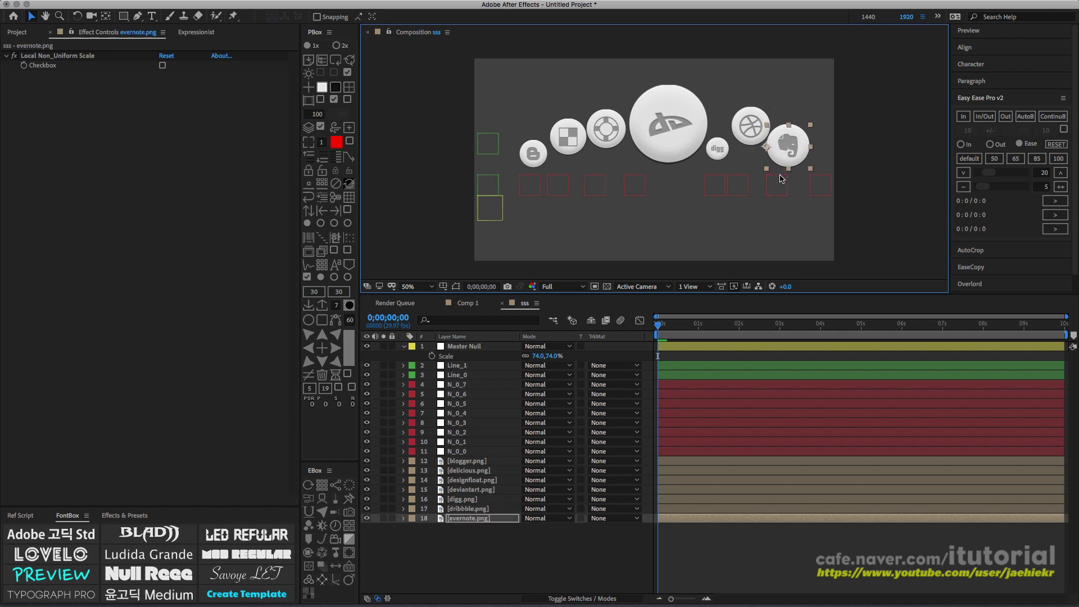
- Shift null N_0_2 right to enlarge the delicious icon, and raise that icon near the composition's upper edge
left_click(597, 192)
left_click_drag(635, 189, 608, 181)
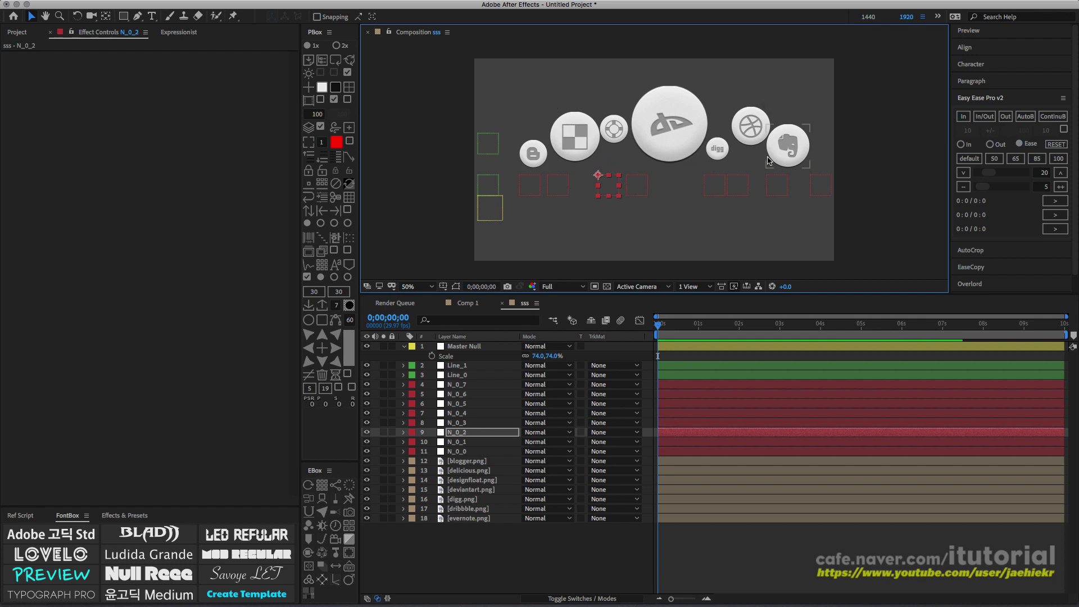
left_click_drag(572, 135, 559, 88)
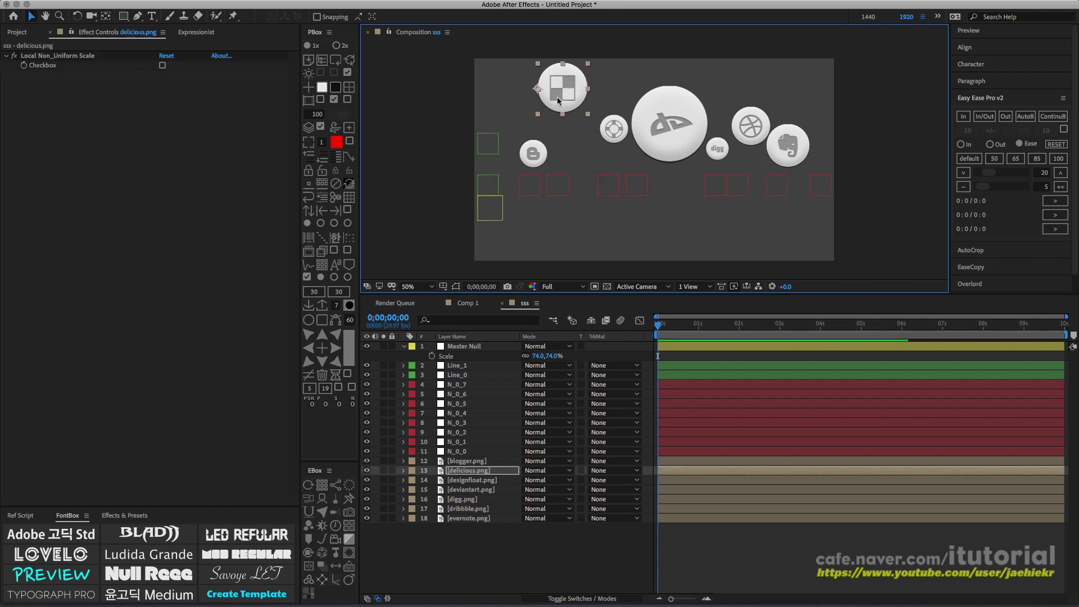
- Place the delicious icon beside the designfloat icon, and resize the icons by moving null N_0_2 left and N_0_3 right
left_click(599, 186)
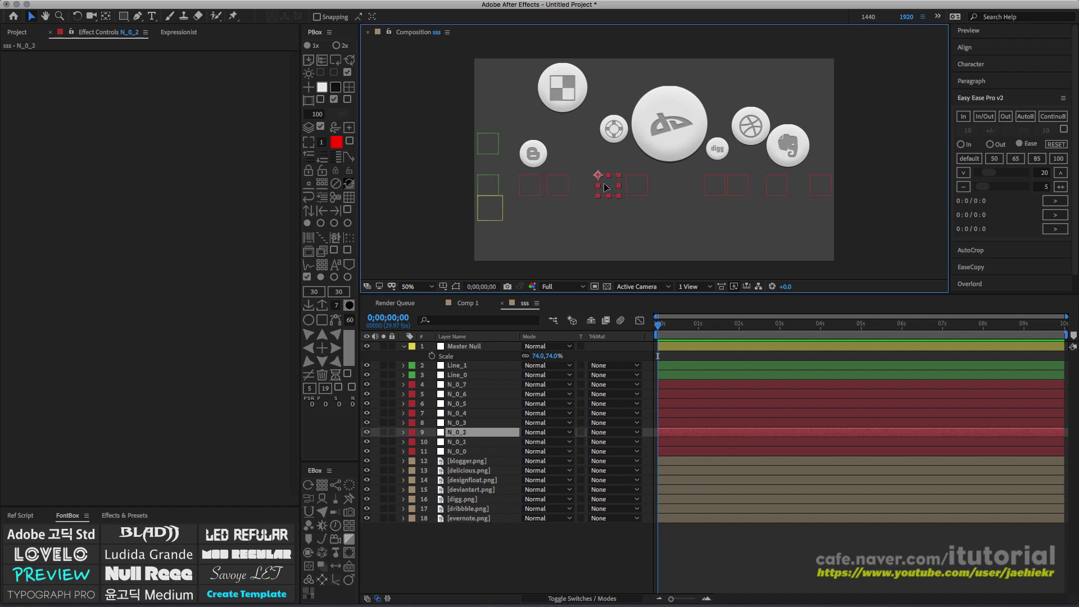
mouse_move(606, 187)
left_mouse_down()
mouse_move(579, 175)
mouse_move(568, 183)
mouse_move(619, 177)
mouse_move(573, 186)
mouse_move(608, 185)
left_mouse_up()
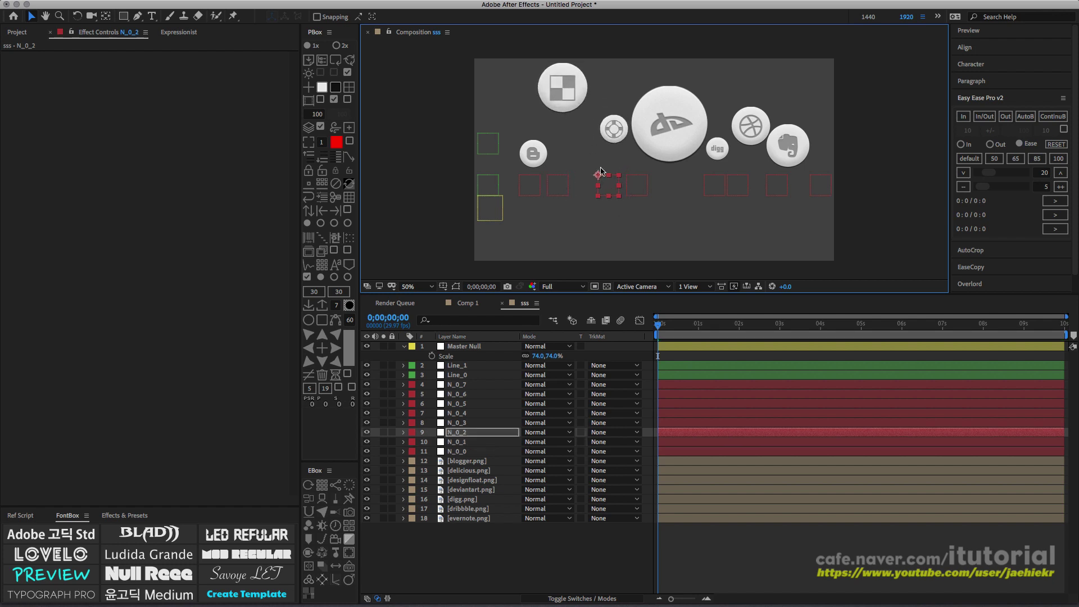
left_click_drag(566, 93, 580, 135)
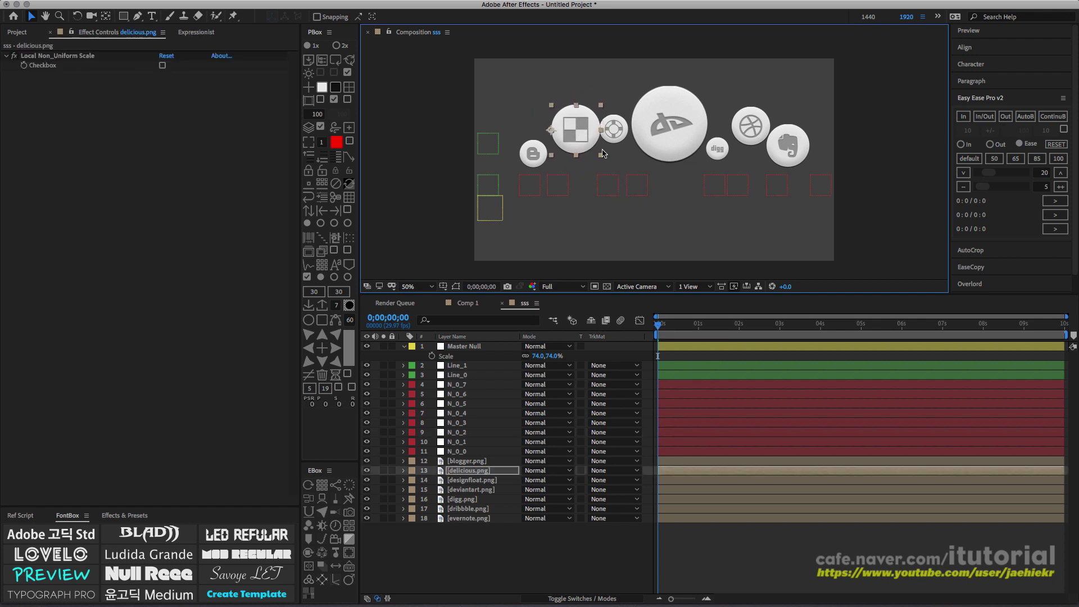
left_click_drag(606, 185, 592, 180)
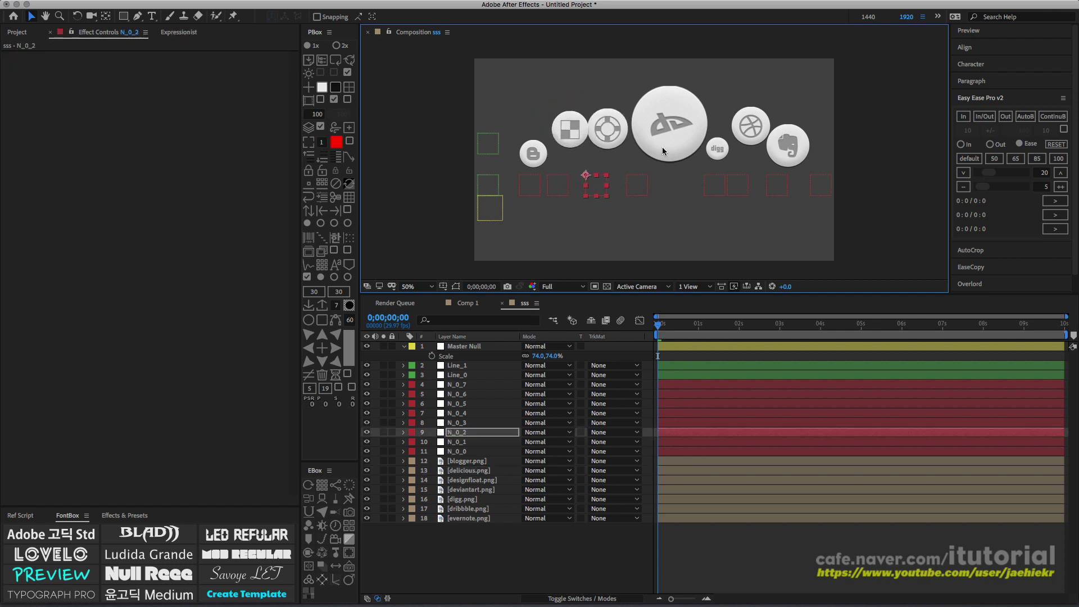
left_click_drag(662, 151, 658, 185)
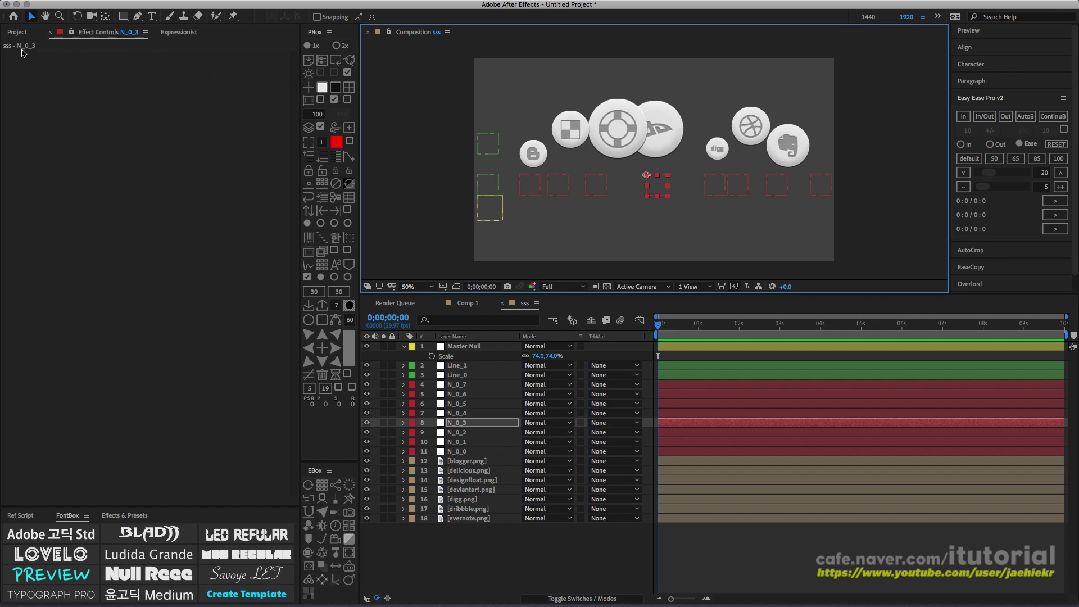
- Browse the 128, 58x58 and ADOBE icon folders in the project, and select appIcon2x 3.png in the ADOBE folder
left_click(18, 32)
left_click(14, 165)
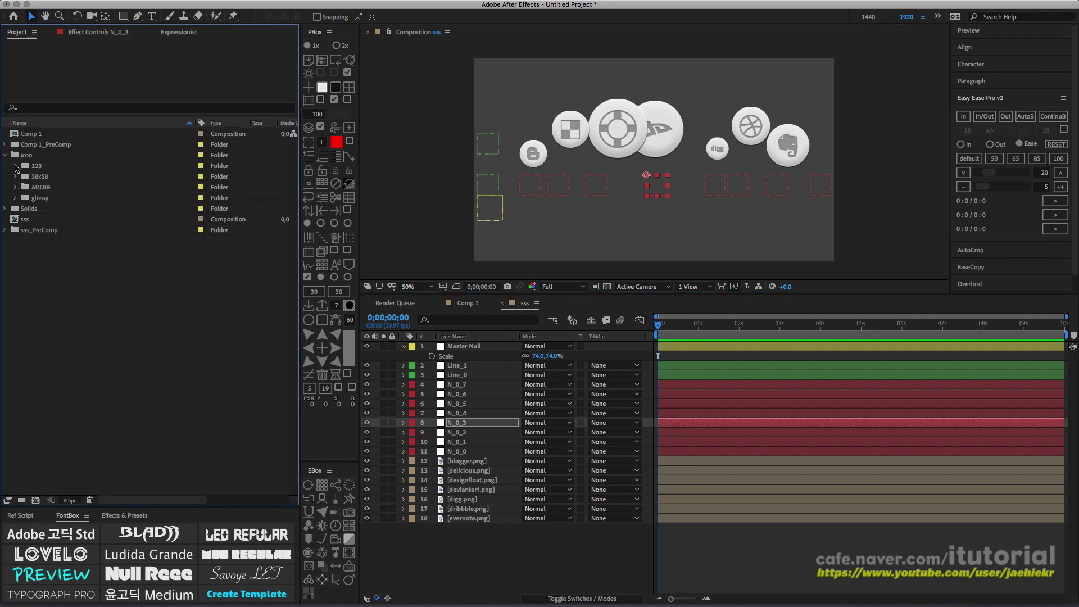
left_click(6, 156)
left_click(7, 156)
left_click(15, 166)
left_click(55, 177)
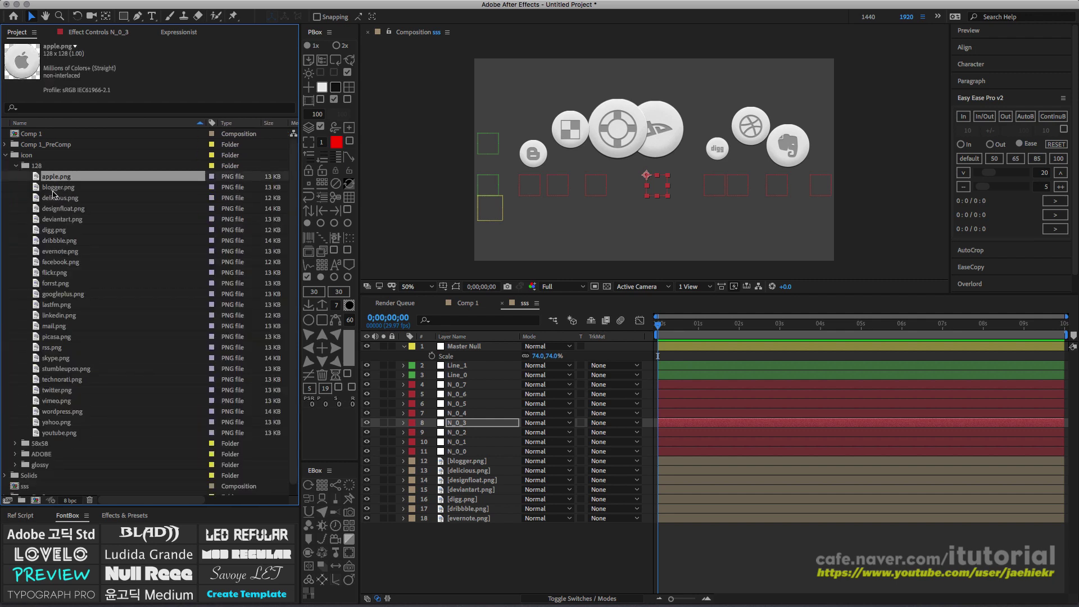
left_click(16, 166)
left_click(16, 176)
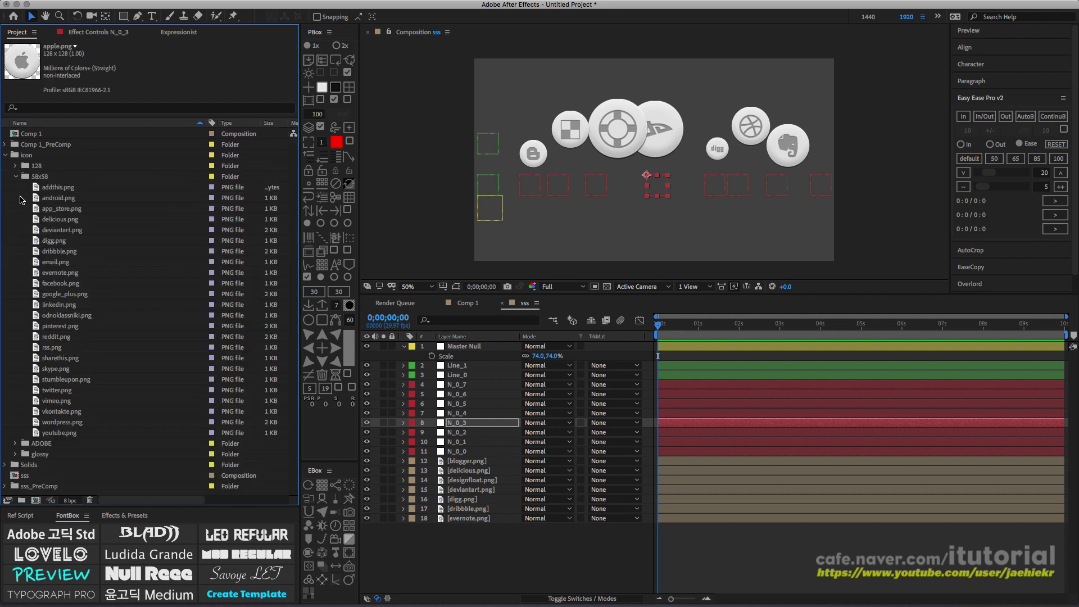
left_click(15, 177)
left_click(16, 187)
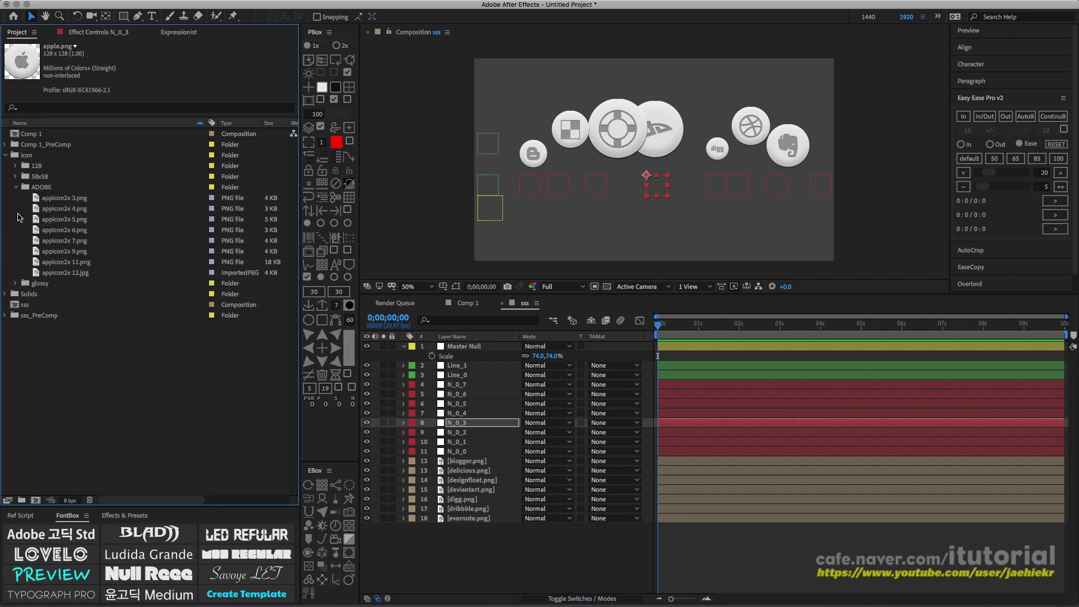
left_click(54, 200)
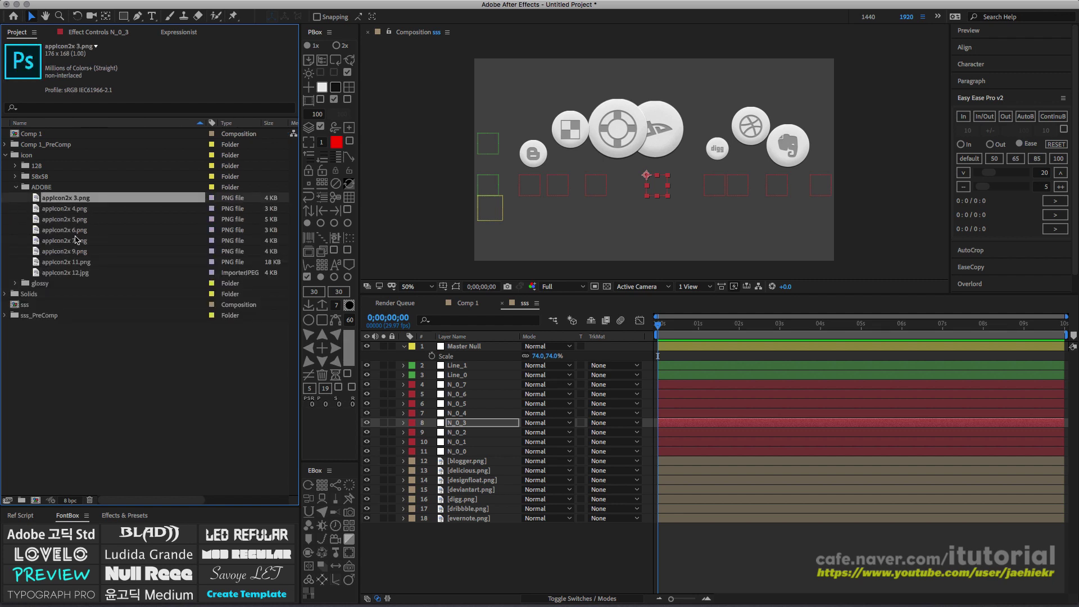
- Create a new 1280 x 720 composition named fff
left_click_drag(470, 538, 458, 351)
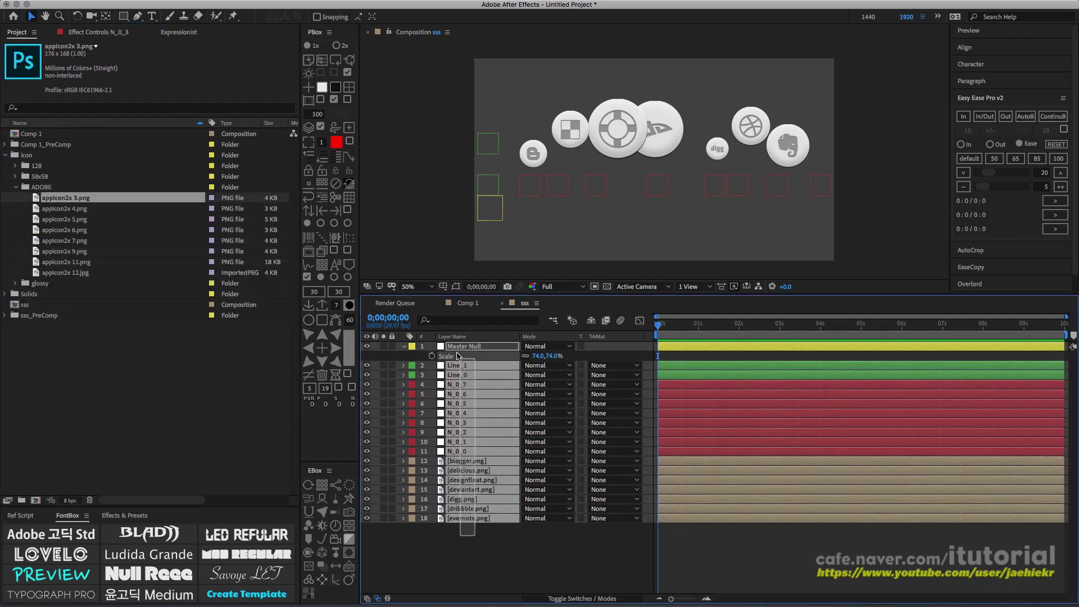
left_click(52, 481)
left_click(35, 500)
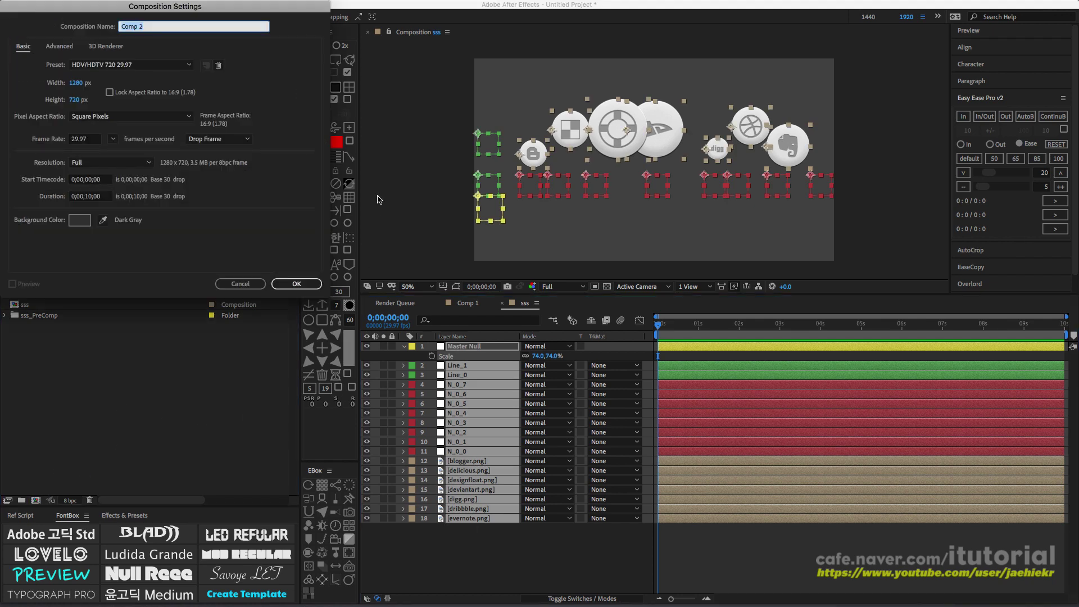
left_click_drag(215, 14, 284, 27)
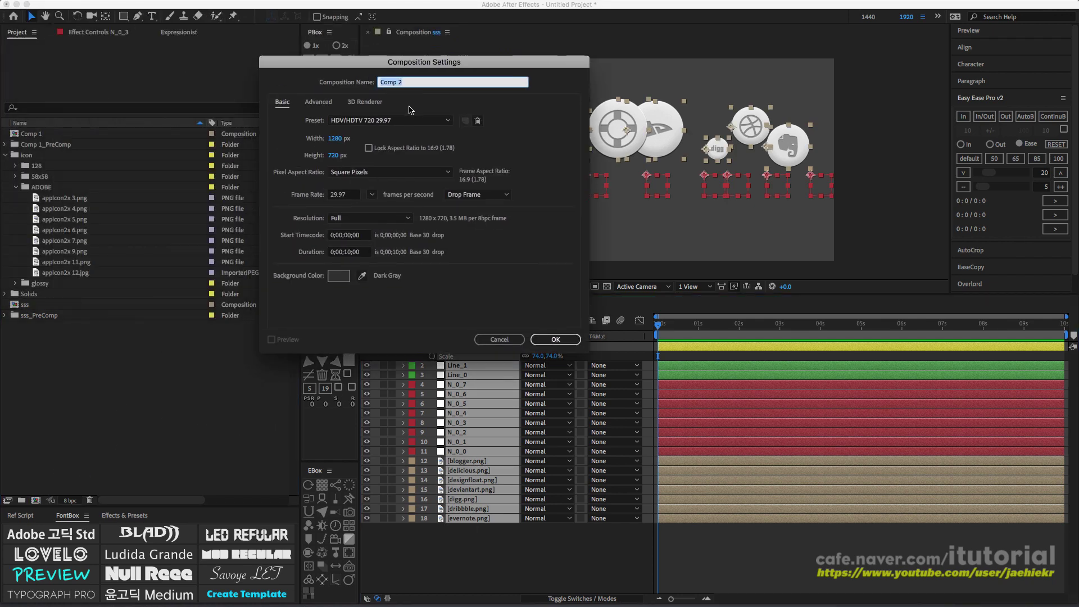
type("fff")
left_click(548, 340)
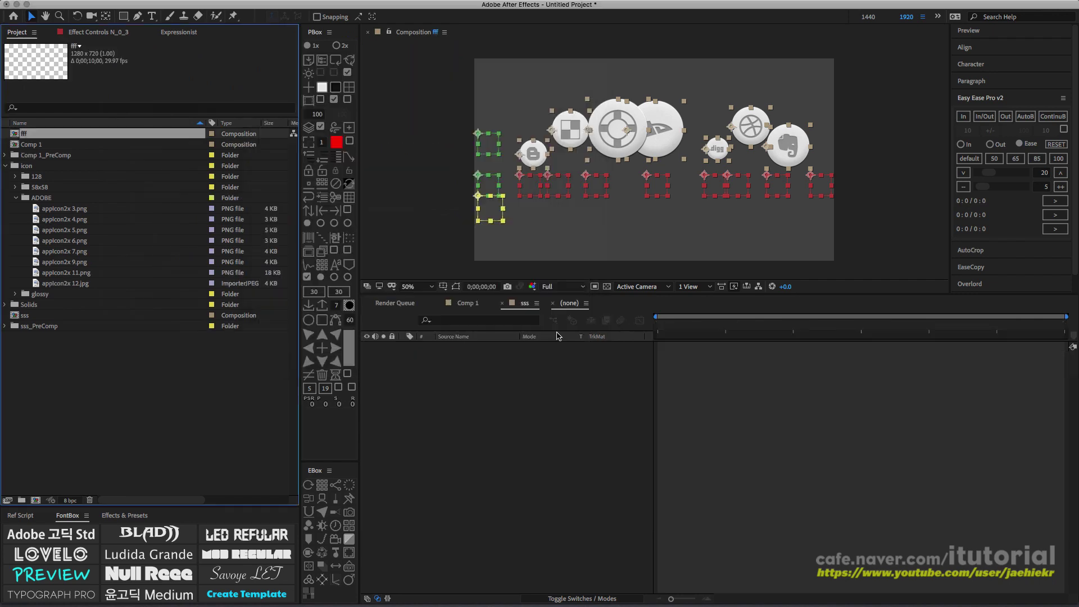
- Preview the appIcon2x 3.png footage to check its pixel size, and return to the empty fff composition
double_click(47, 211)
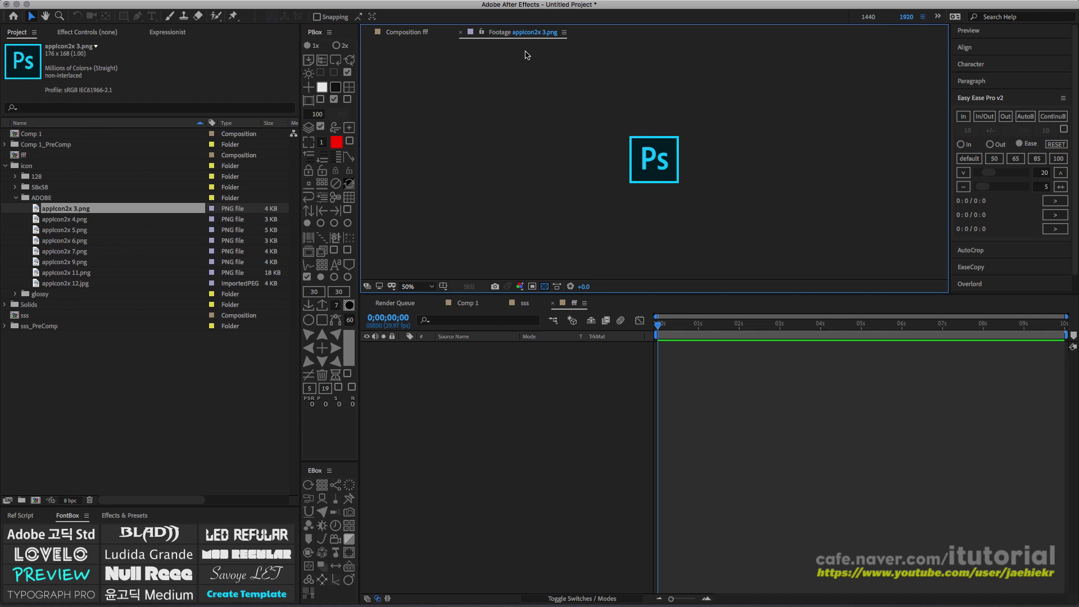
left_click(462, 33)
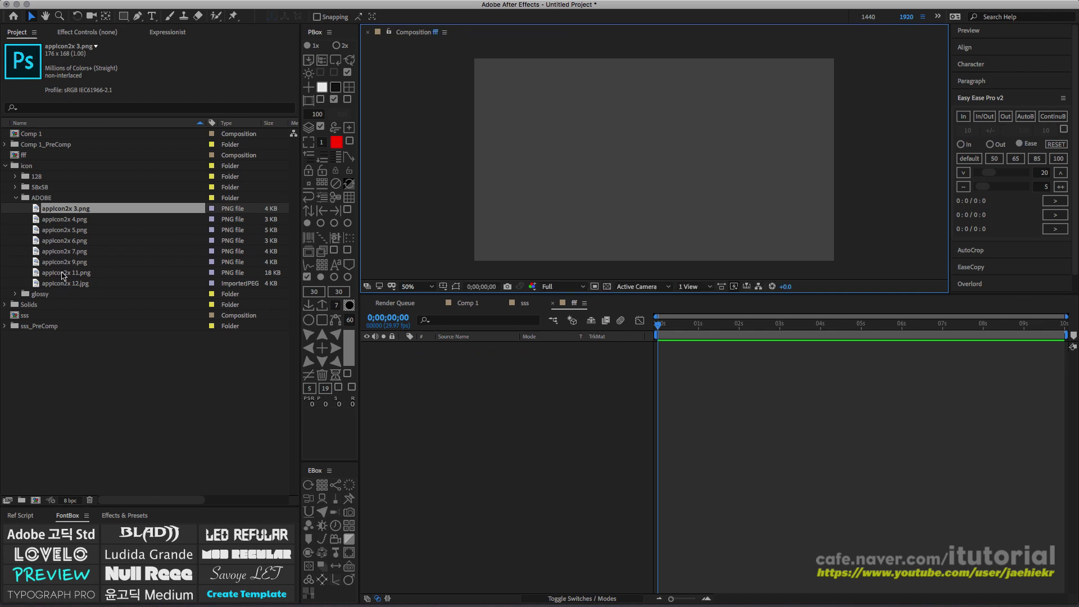
left_click(470, 401)
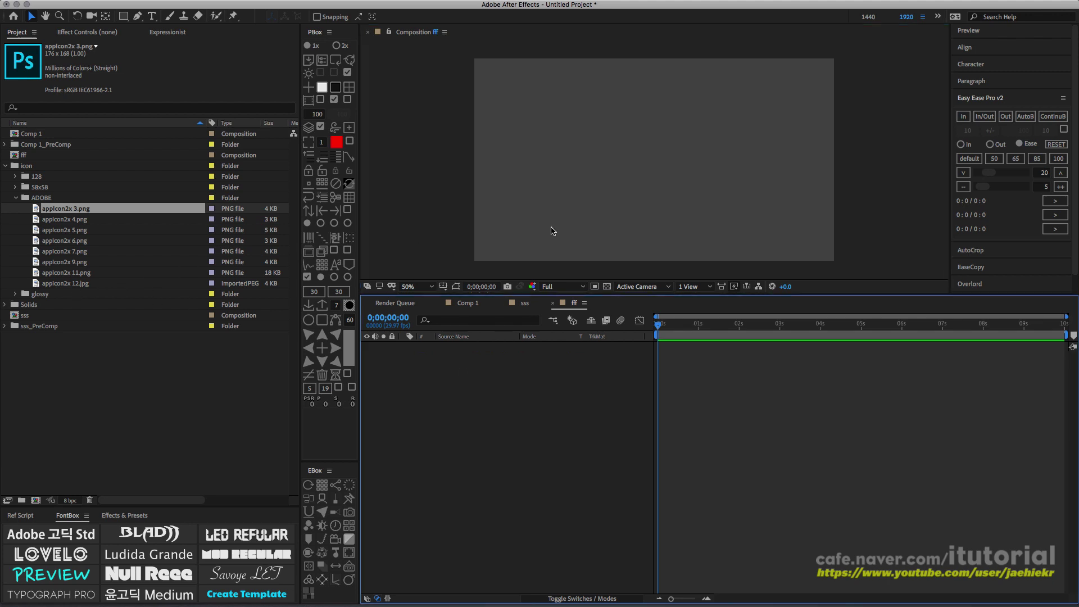
- Generate a vertical Dynamic Scale grid of 3 lines and 3 columns with comp size 176 px and null size 100 px
left_click(306, 593)
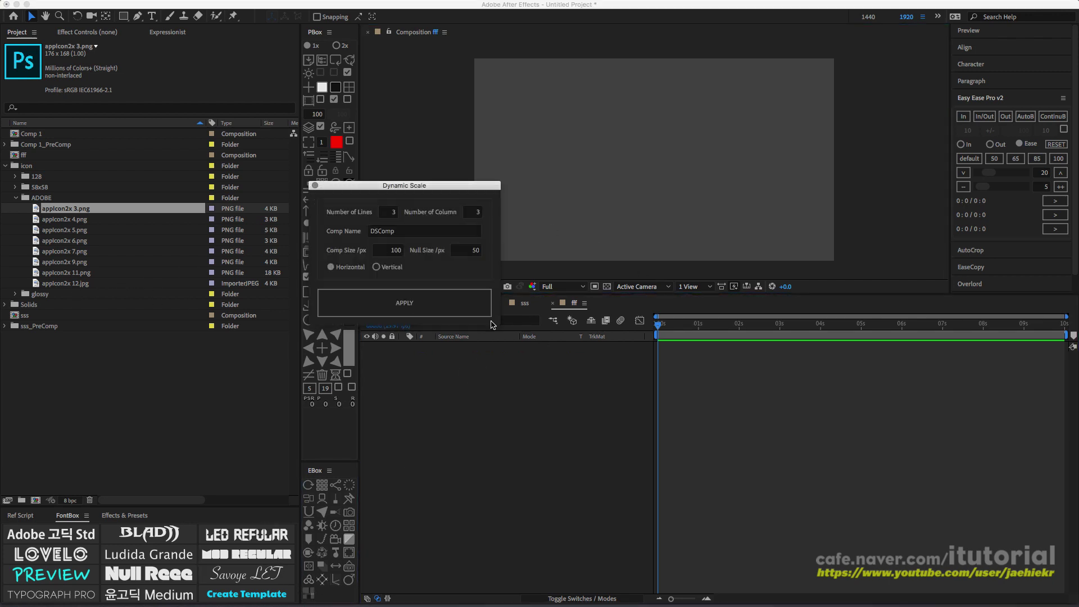
left_click_drag(432, 181, 546, 172)
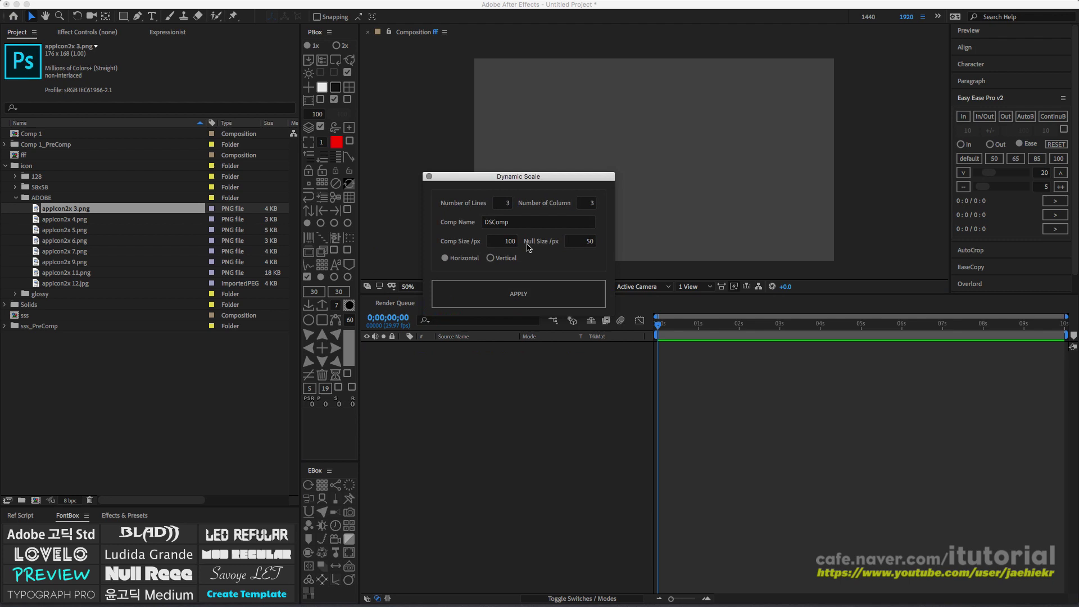
left_click(500, 257)
left_click(508, 245)
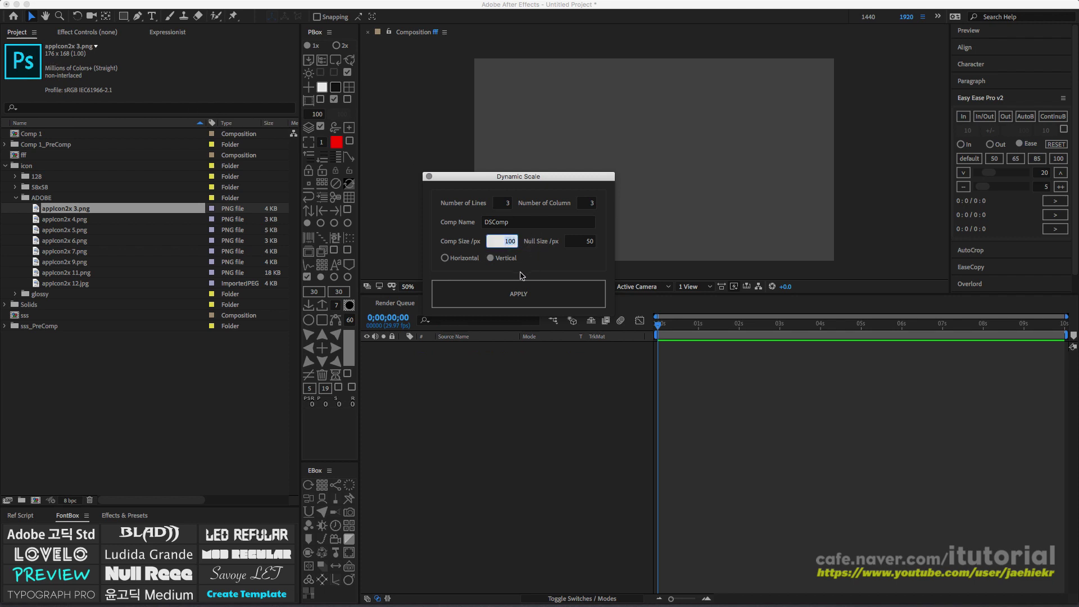
type("176")
left_click(583, 245)
type("100")
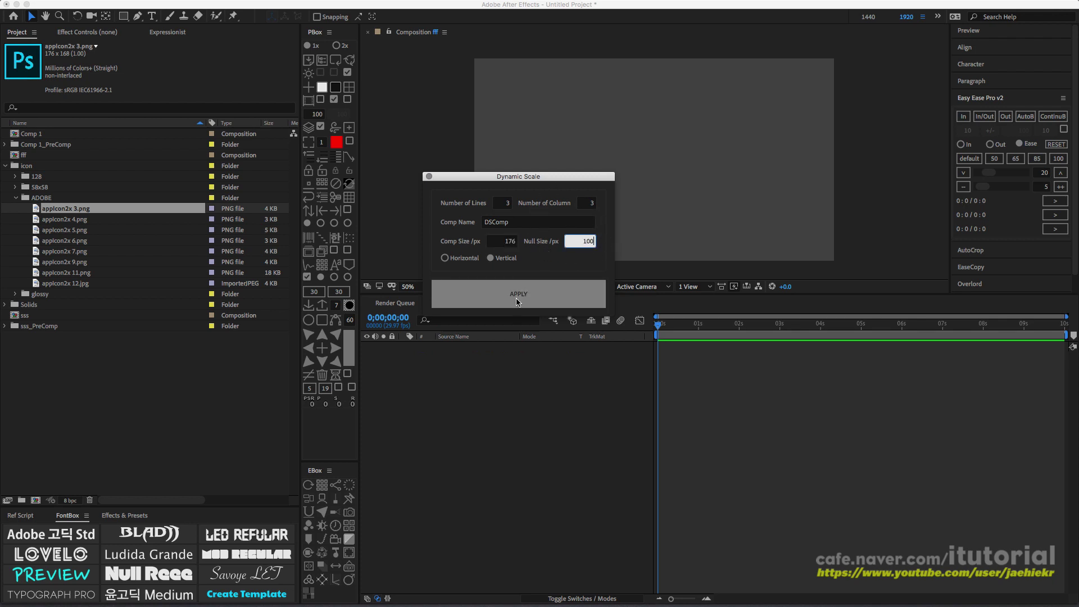
left_click(515, 301)
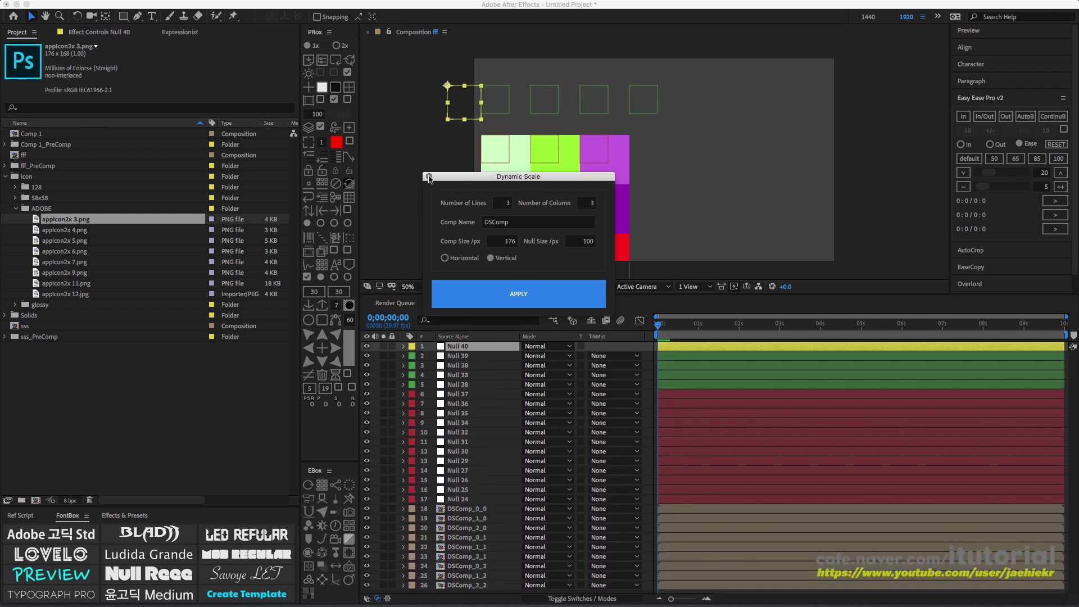
left_click(429, 176)
- Scale the Master Null to 75% and position the grid near the middle of the composition
left_click_drag(471, 104, 597, 75)
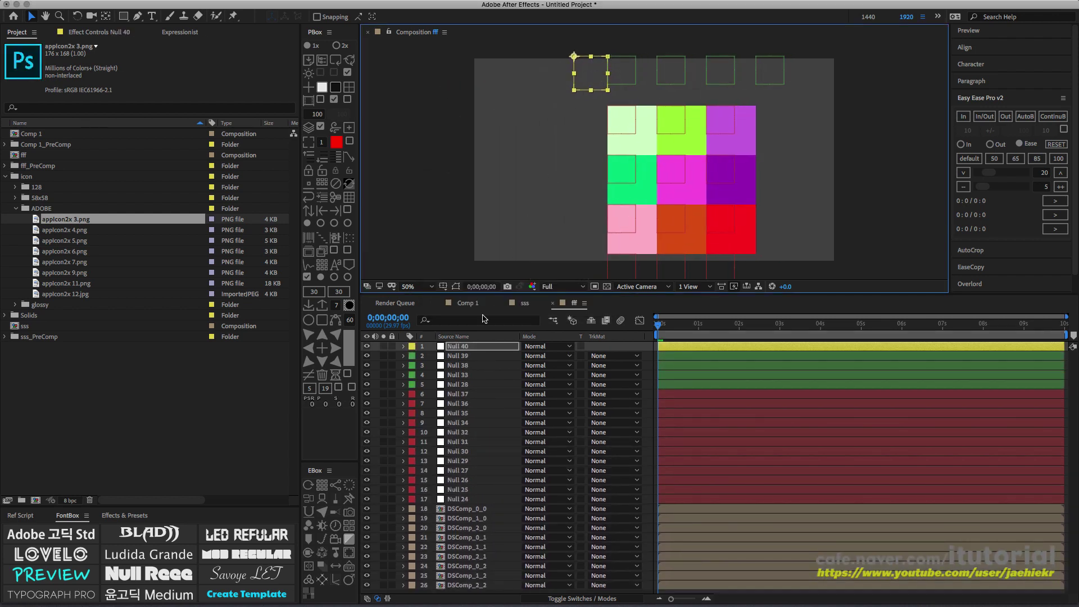
left_click(475, 337)
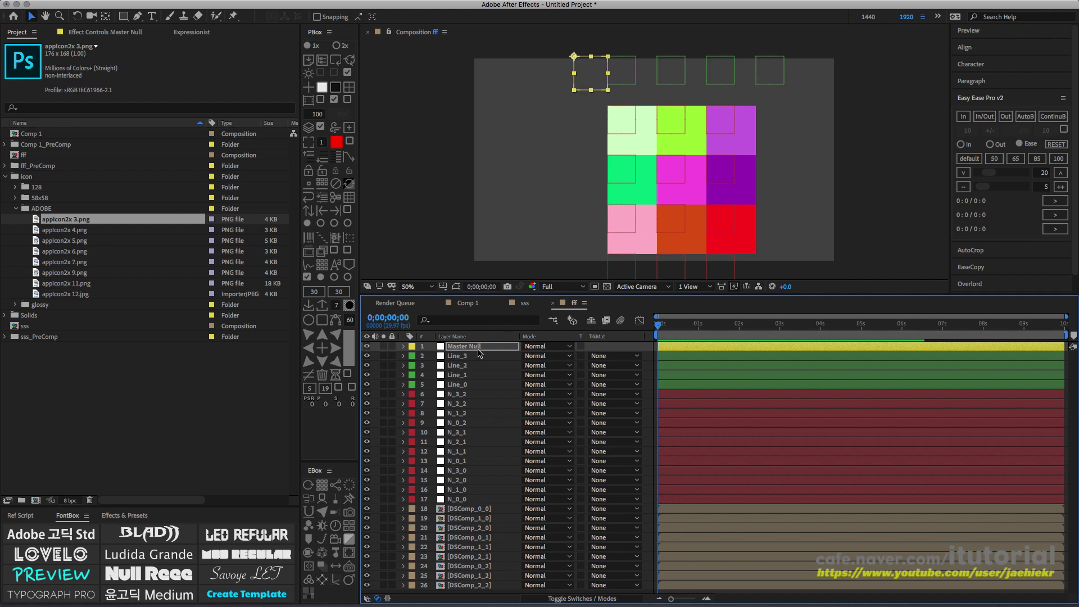
key("s")
left_click_drag(543, 356, 528, 357)
left_click_drag(589, 73, 581, 81)
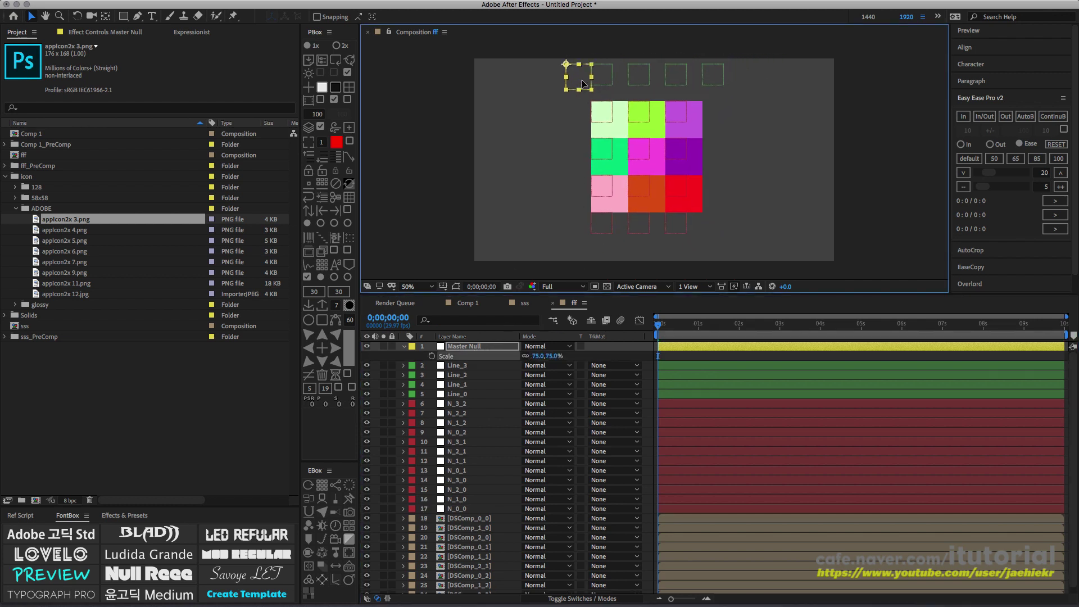
- Mask the BG0 solid in DSComp_2_0 with a small triangle and view the result in the fff composition
left_click(468, 518)
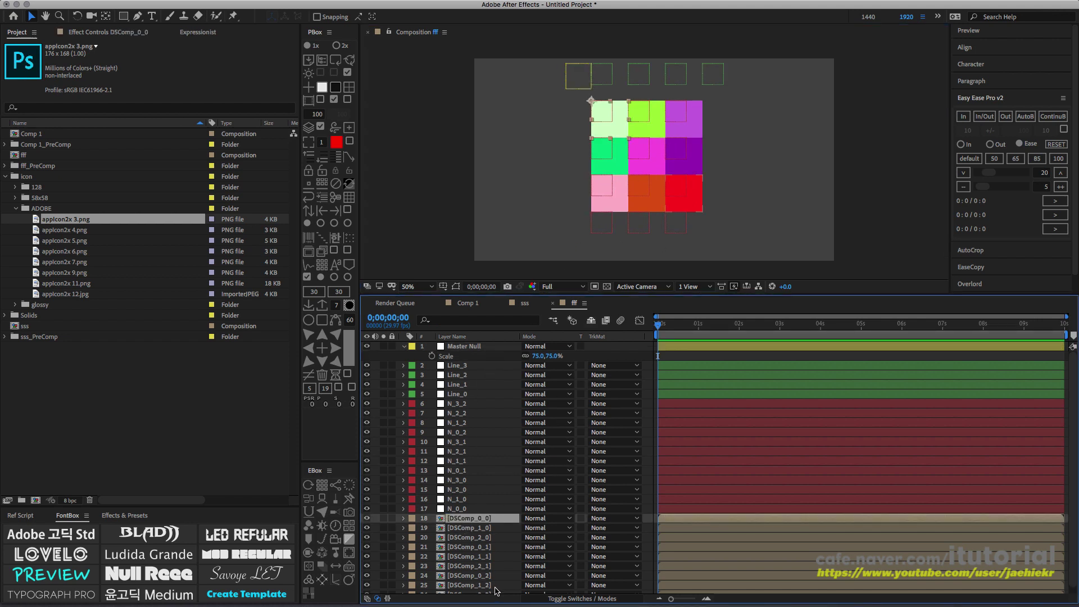
scroll(596, 477, "down", 1)
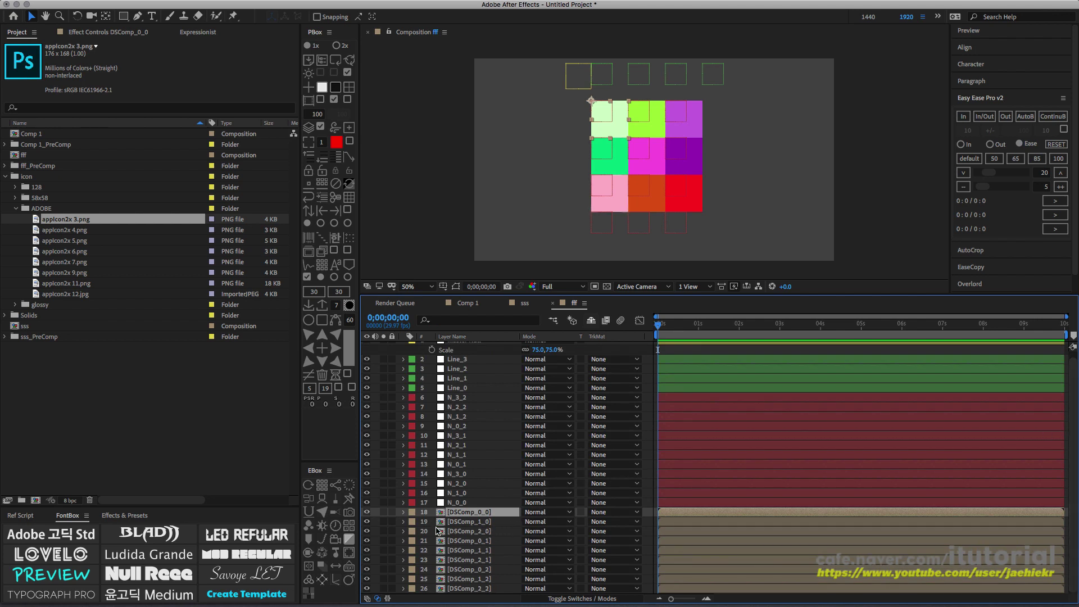
key("F2")
double_click(470, 533)
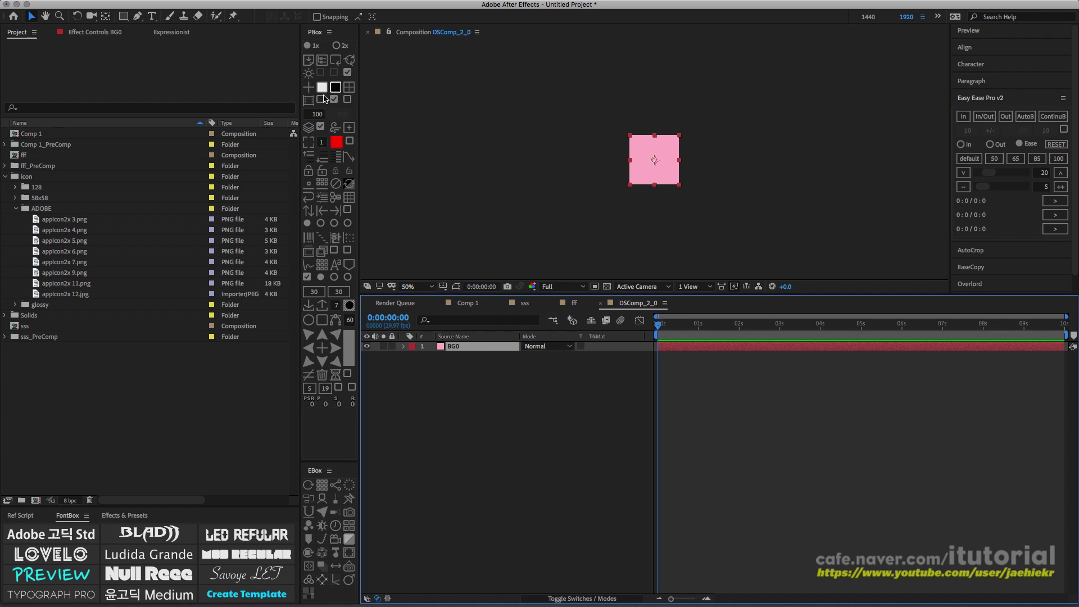
left_click_drag(124, 16, 169, 57)
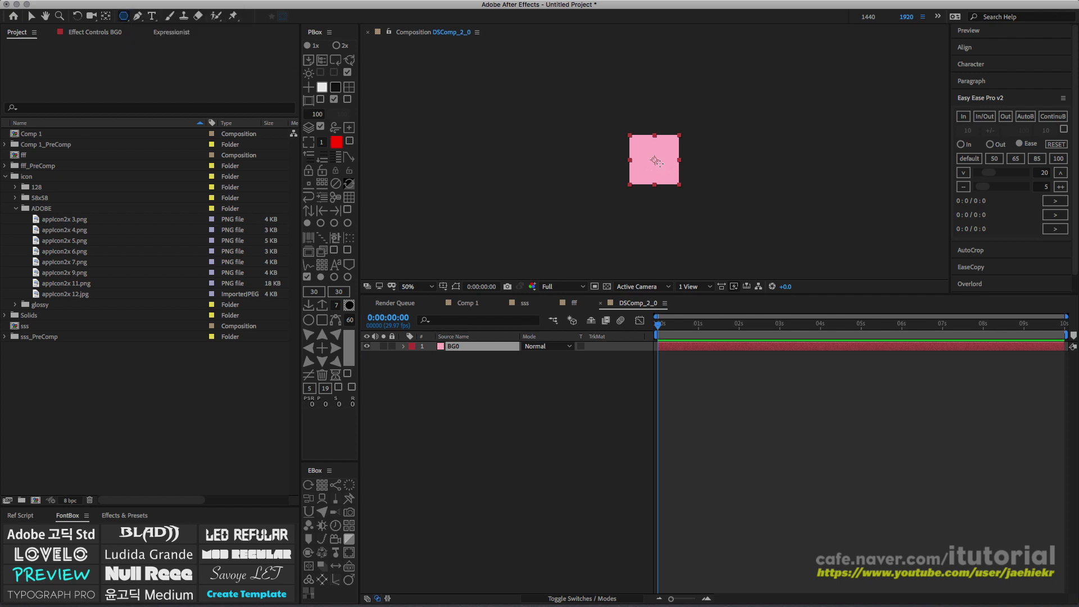
left_click_drag(657, 161, 656, 179)
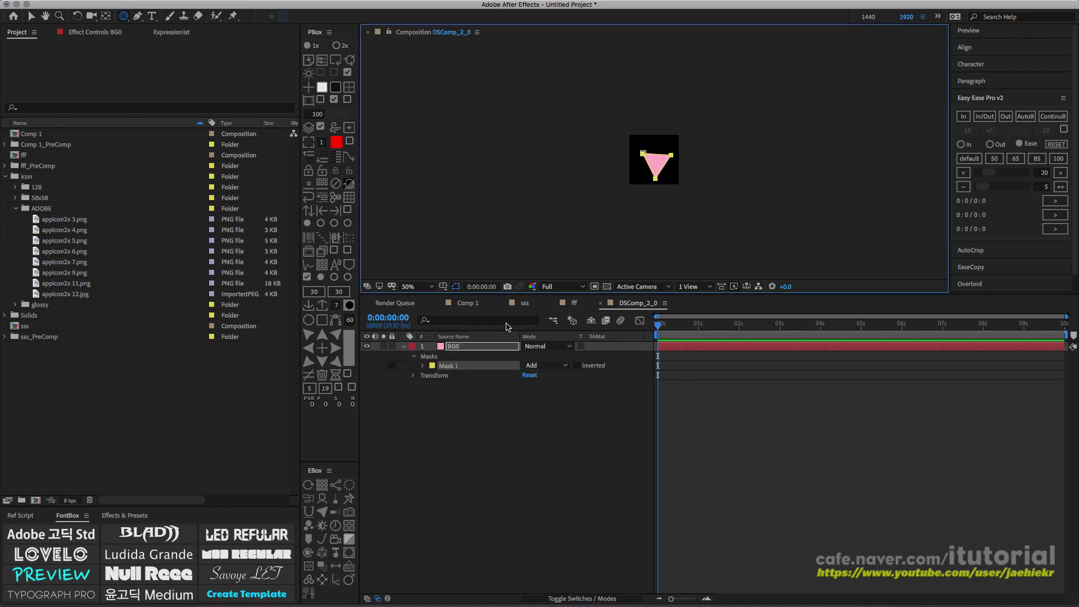
left_click(575, 304)
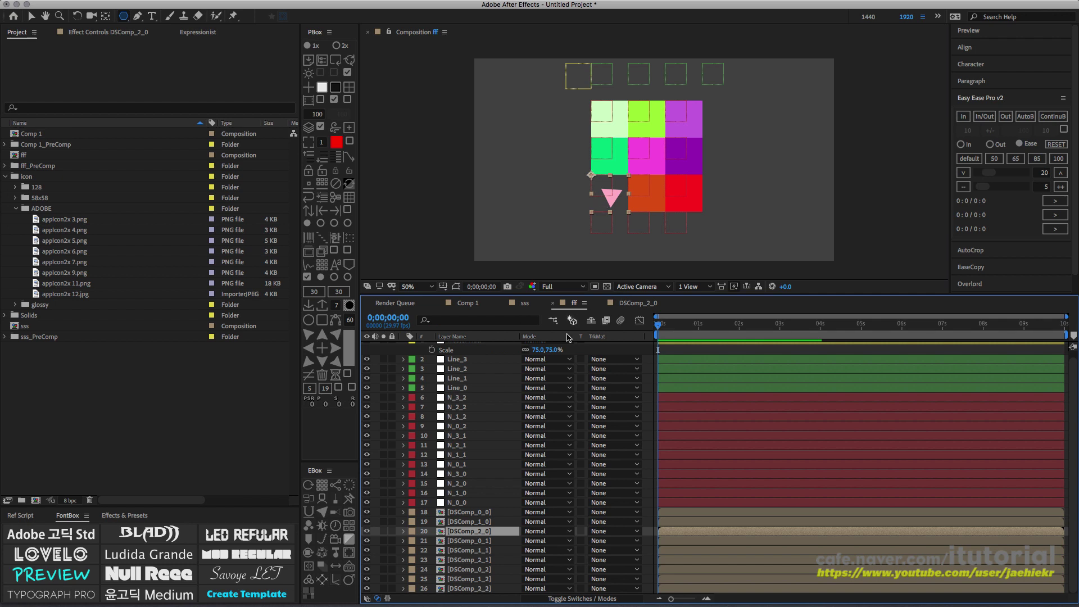
- Remove the triangular mask from BG0 in DSComp_2_0, keeping the solid, and return to the fff composition
double_click(466, 533)
left_click(464, 348)
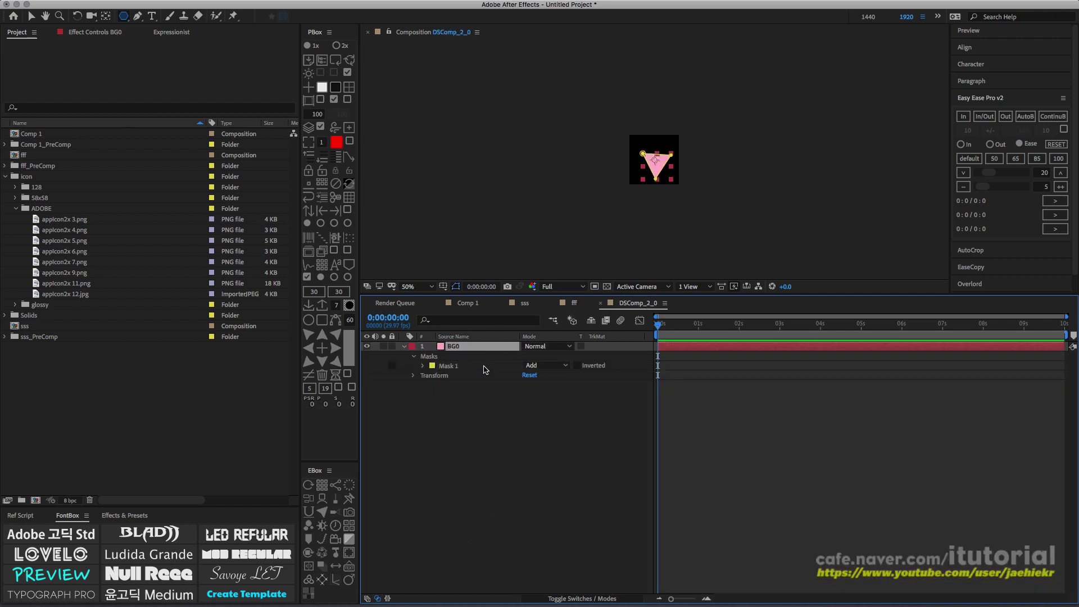
key("Delete")
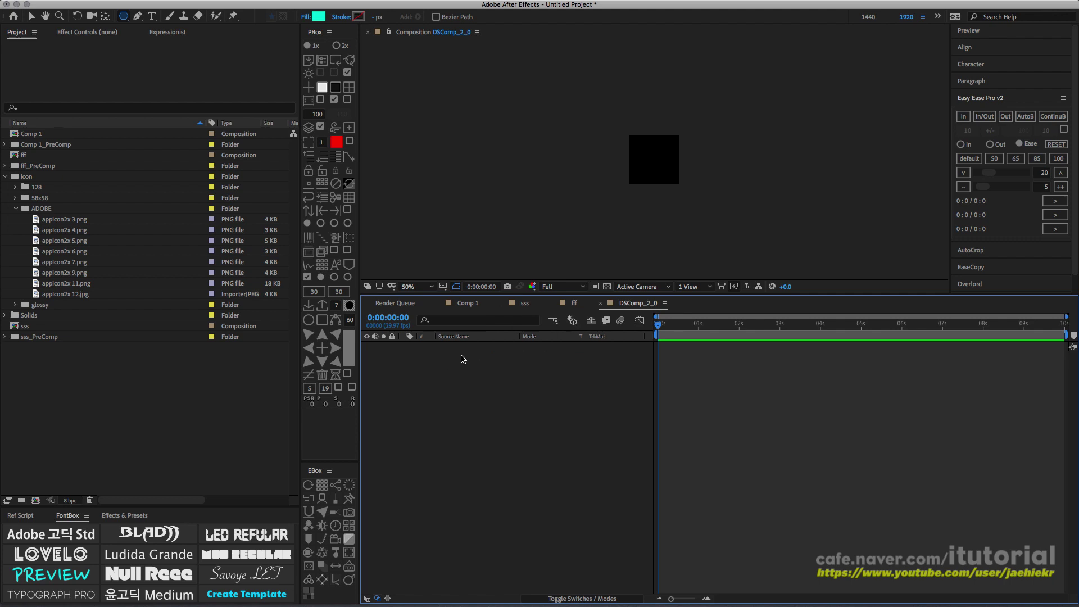
key("super+z")
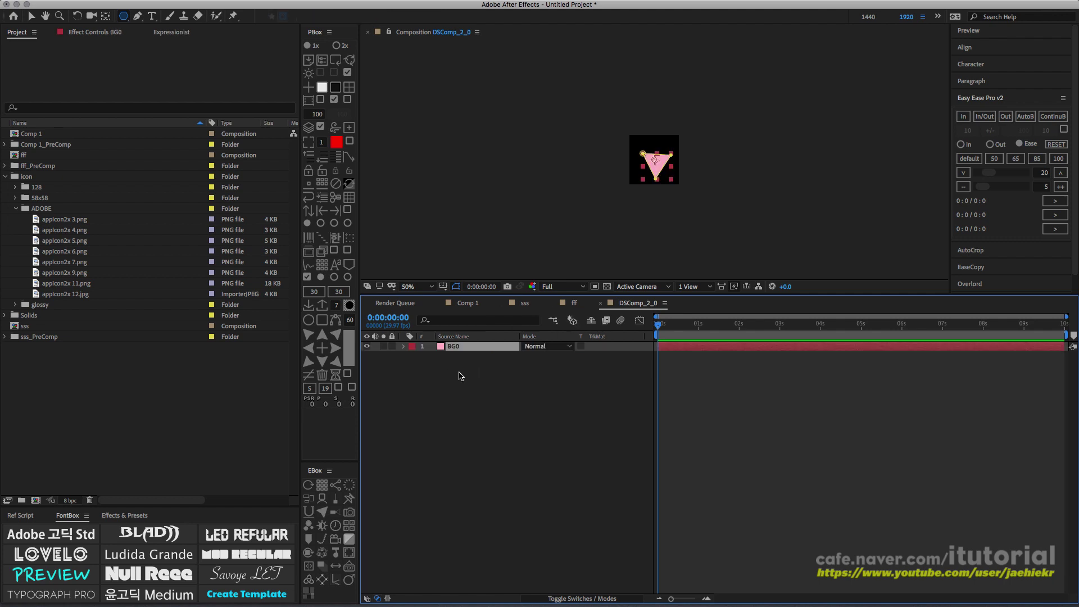
key("m")
left_click(448, 357)
key("Delete")
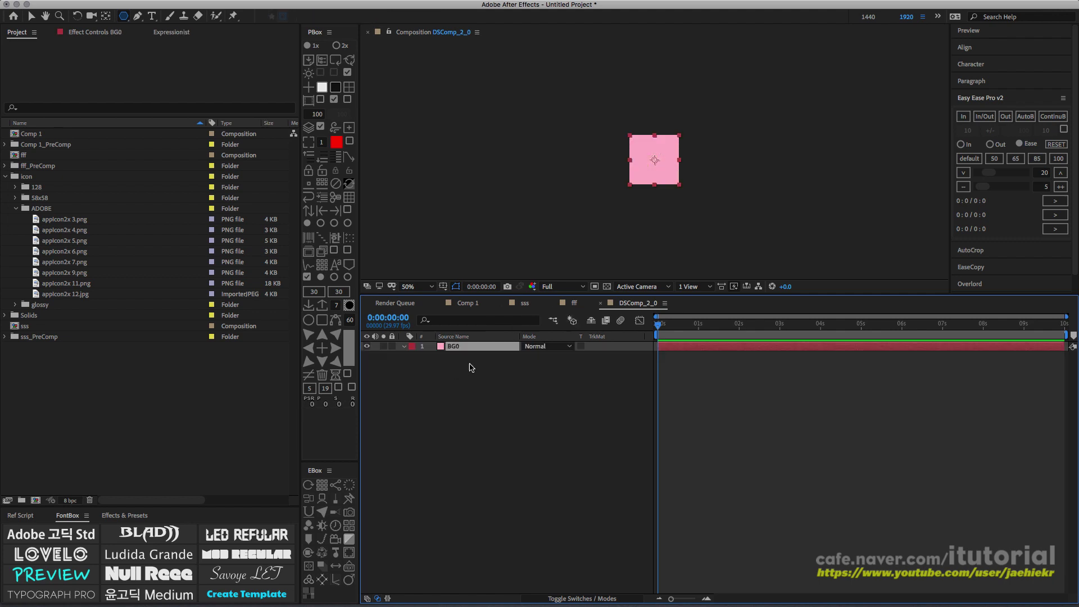
left_click(508, 376)
left_click(600, 305)
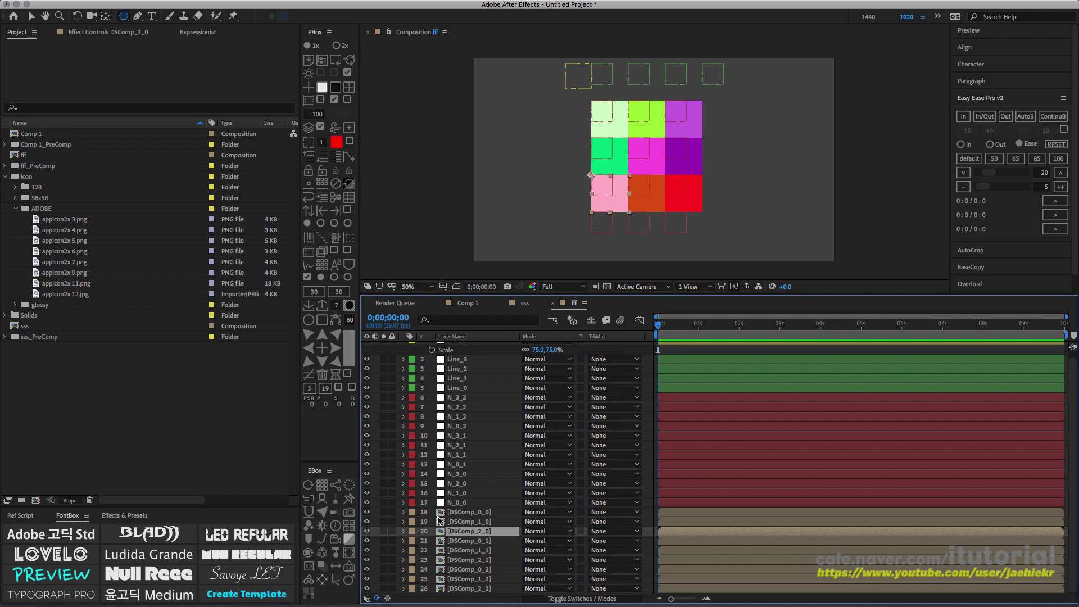
- Replace the nine DSComp layers with the eight icons from the ADOBE folder, and deselect the layers
mouse_move(430, 516)
left_mouse_down()
mouse_move(449, 526)
mouse_move(477, 590)
mouse_move(495, 577)
left_mouse_up()
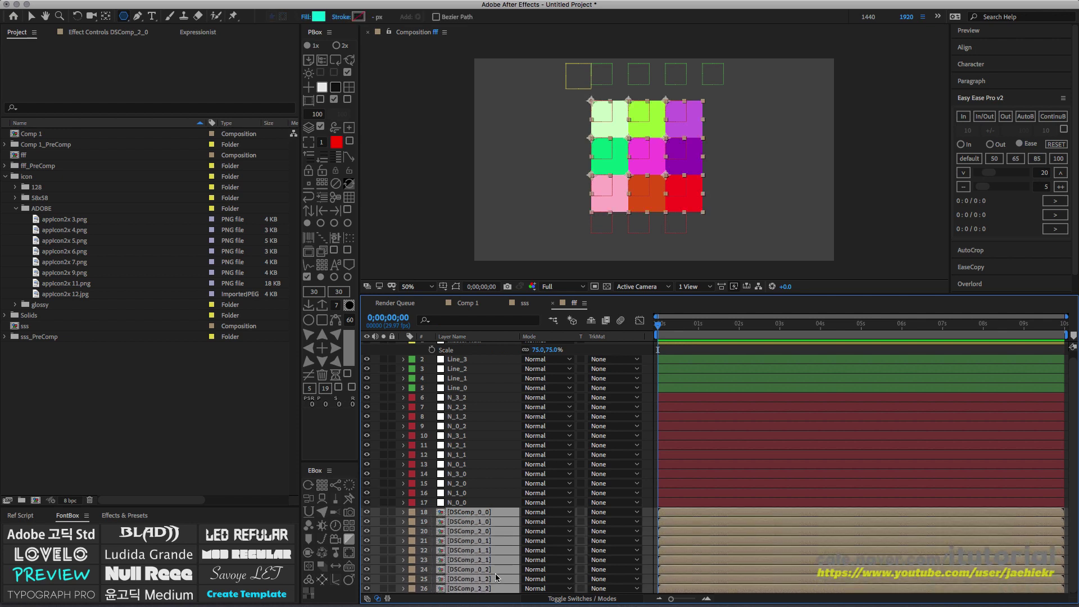
left_click_drag(24, 221, 85, 302)
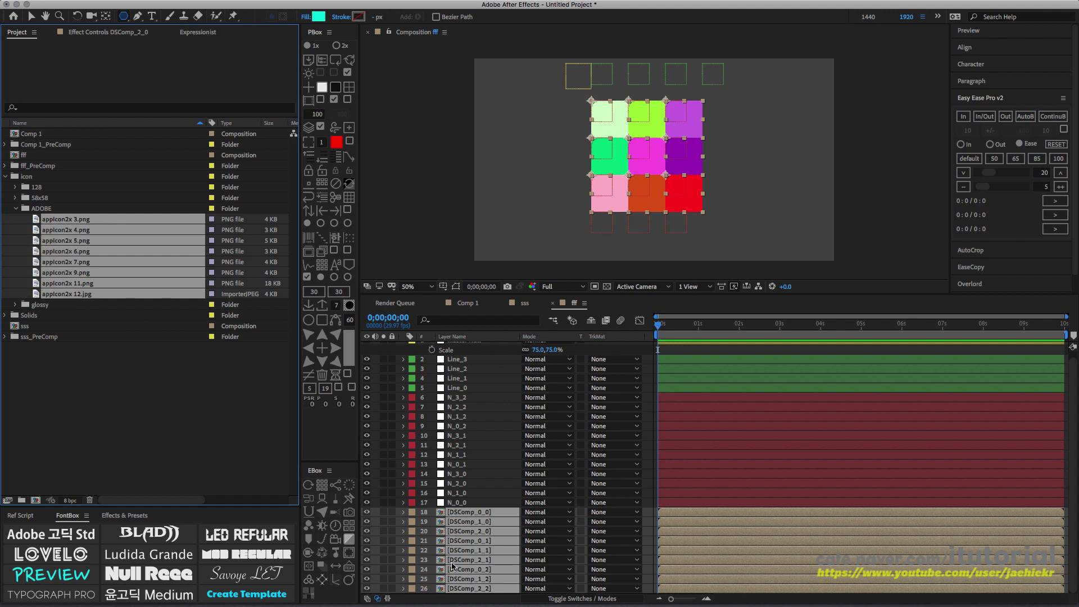
left_click(350, 60)
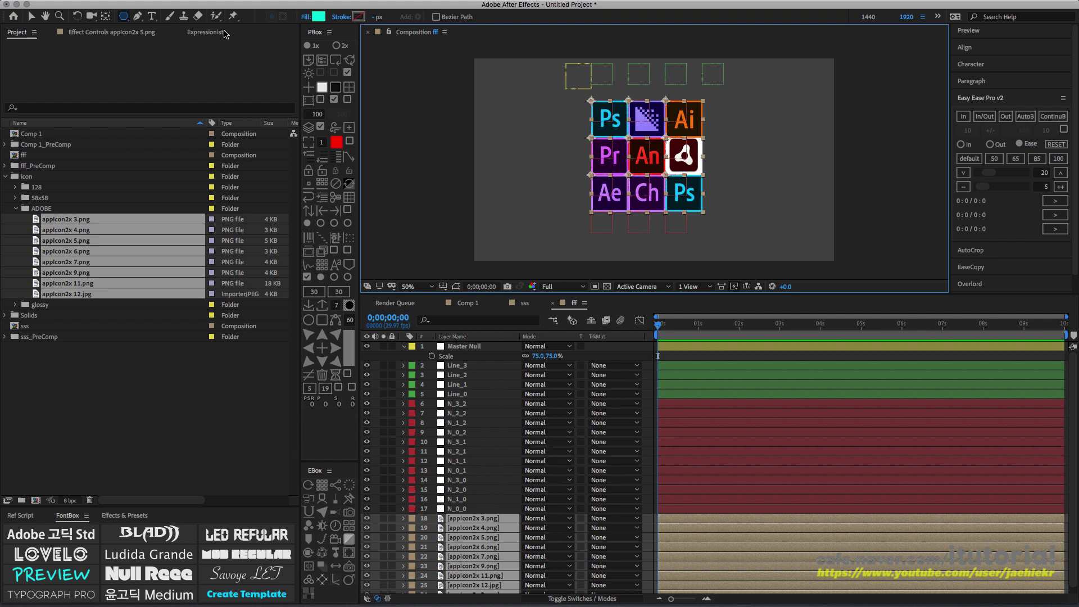
left_click(31, 16)
left_click(719, 135)
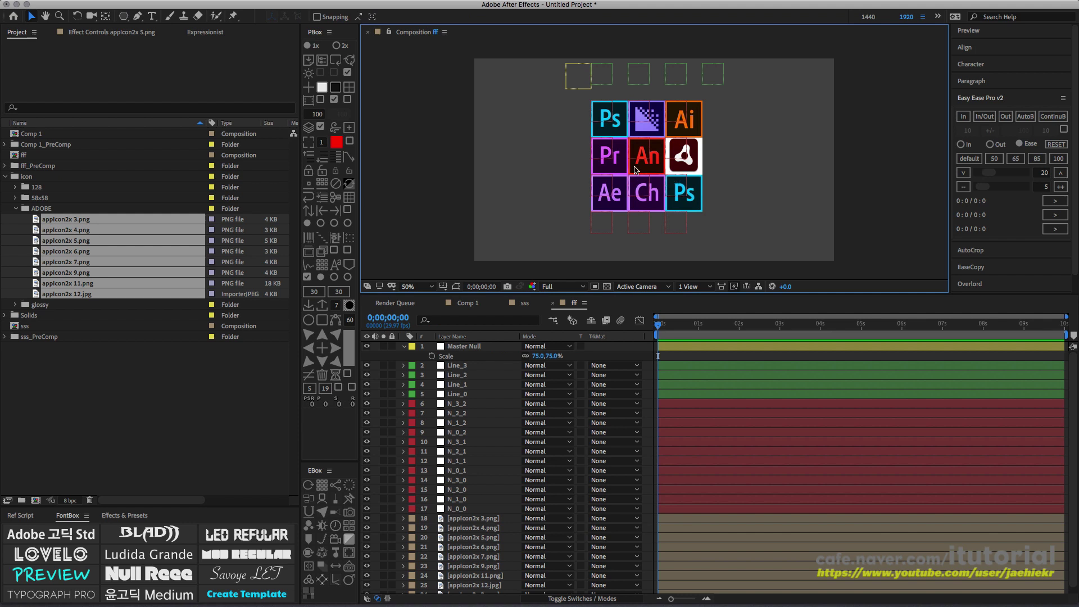
- Raise the null above the Ch icon, and shift nulls Line_1 and Line_2 left to change the column widths
left_click_drag(651, 198, 645, 182)
mouse_move(635, 77)
left_mouse_down()
mouse_move(615, 77)
mouse_move(674, 79)
mouse_move(652, 79)
left_mouse_up()
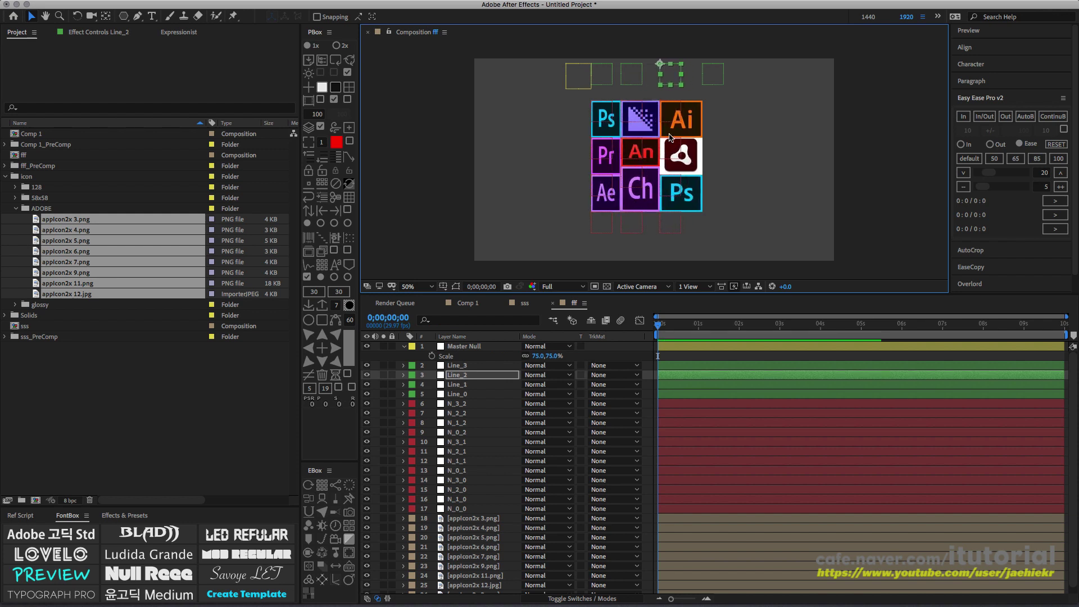
- Enable Uniform Scale on the Master Null, and raise the null above the Ch icon and null N_1_2
left_click(464, 347)
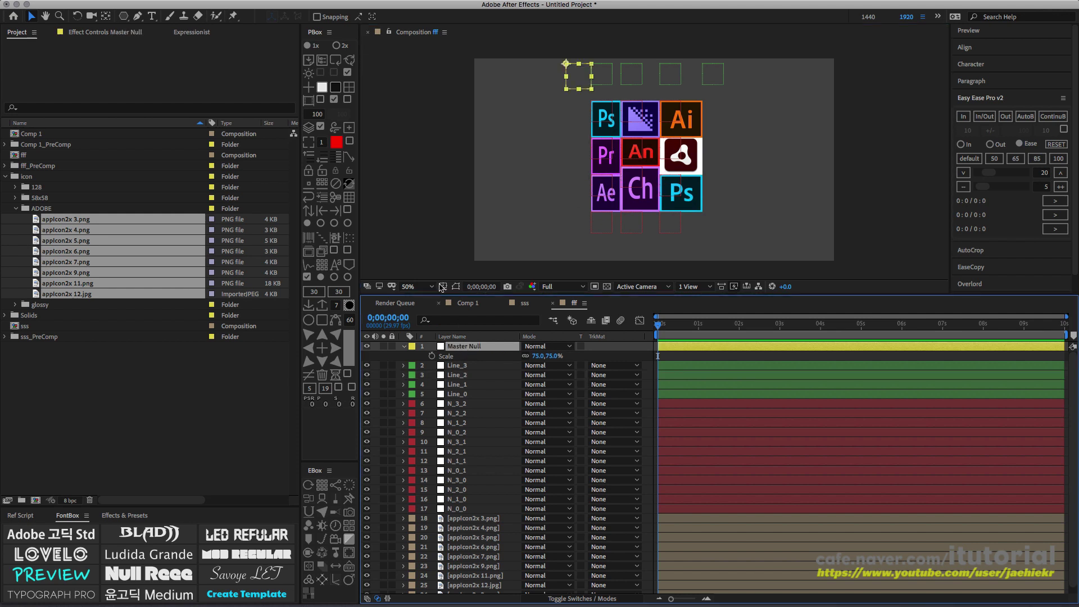
left_click(110, 32)
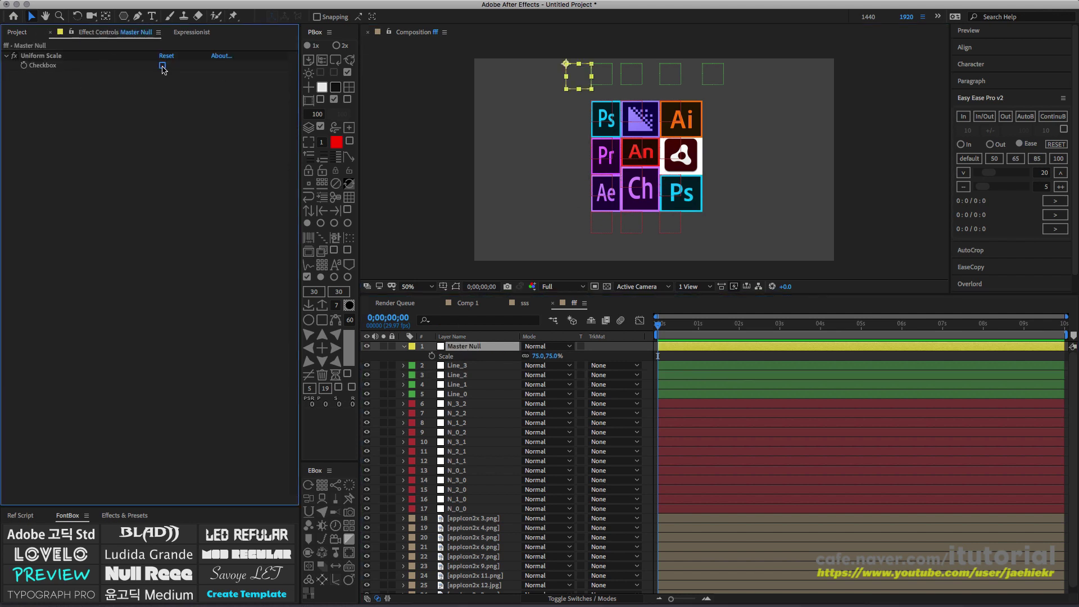
left_click(162, 65)
left_click_drag(635, 177, 665, 159)
left_click(673, 156)
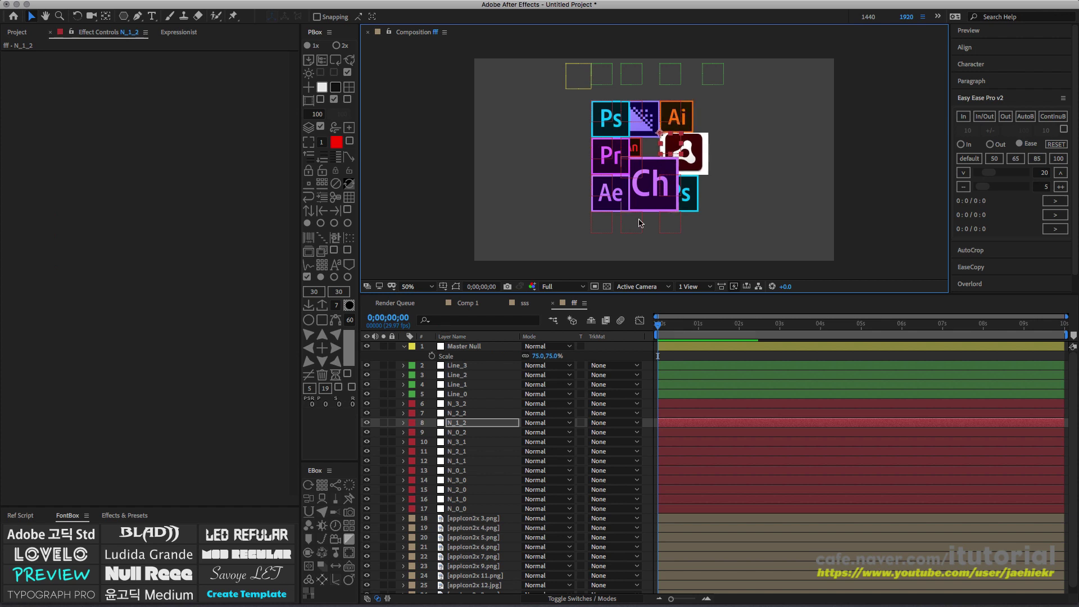
- Set the blending mode of all the icon layers to Add
left_click_drag(430, 524, 434, 596)
left_click(554, 521)
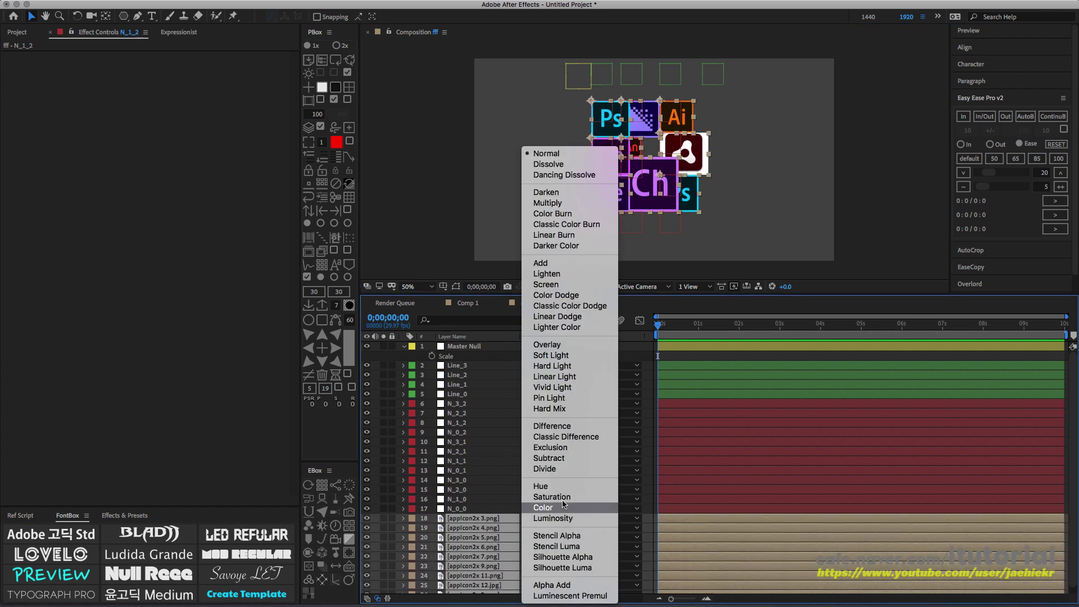
left_click(558, 264)
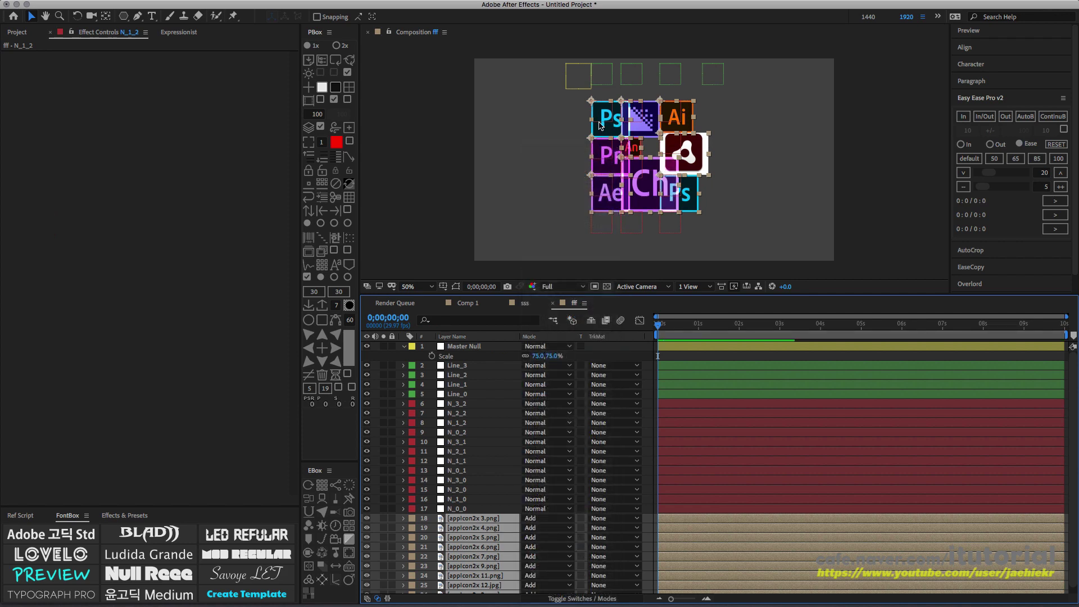
left_click(722, 131)
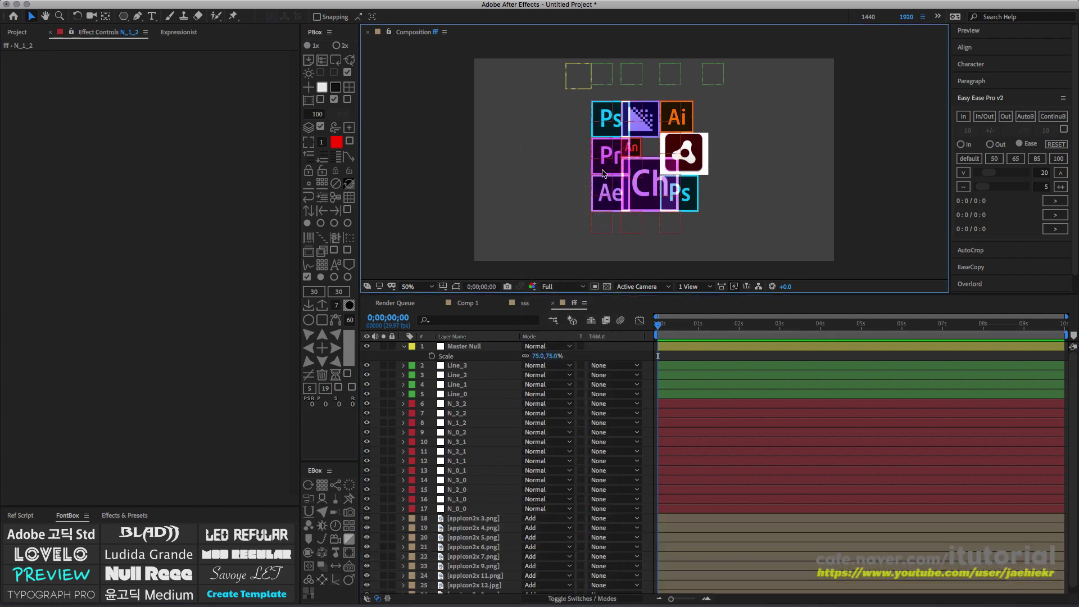
- Raise the null above the Ae icon to enlarge Ae and shrink Pr, and select the appIcon2x 4.png layer
left_click_drag(602, 188, 644, 170)
left_click(637, 150)
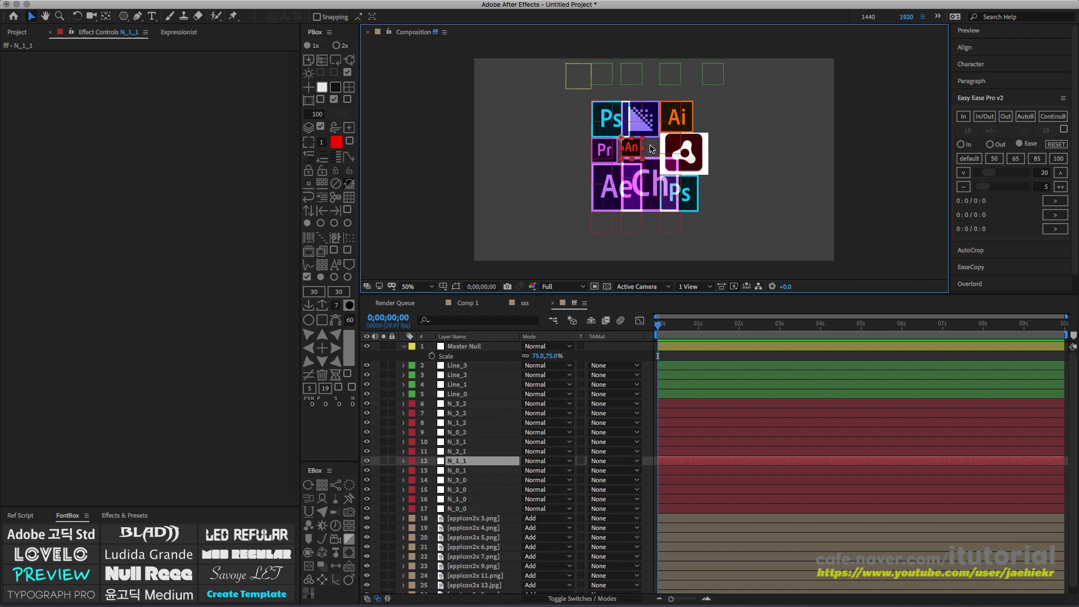
left_click(466, 531)
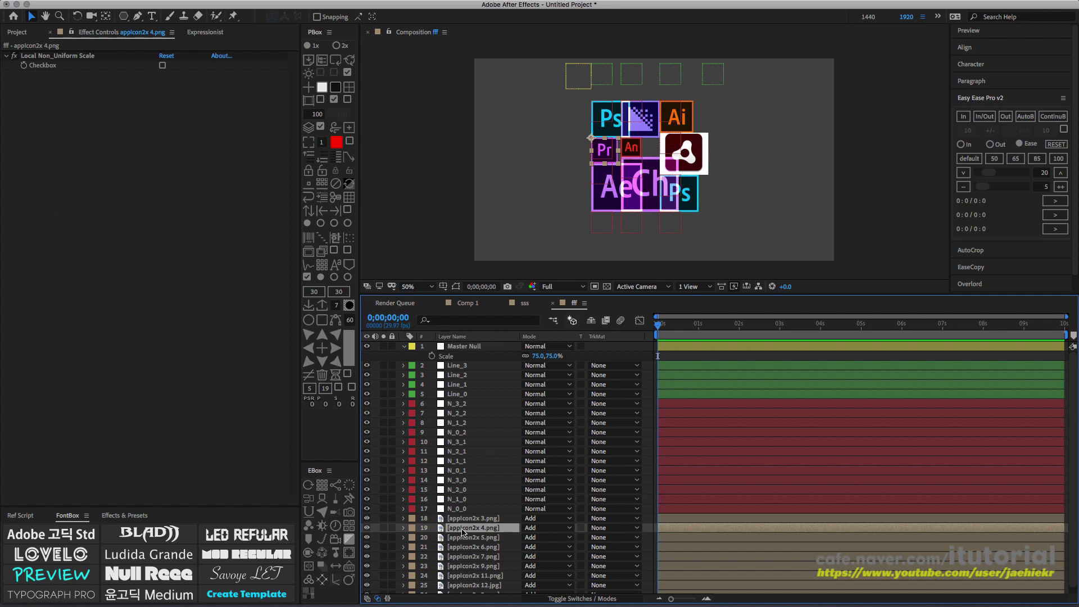
- Enable Local Non_Uniform Scale on the Pr icon layer, appIcon2x 4.png, and clear the layer selection
left_click(163, 65)
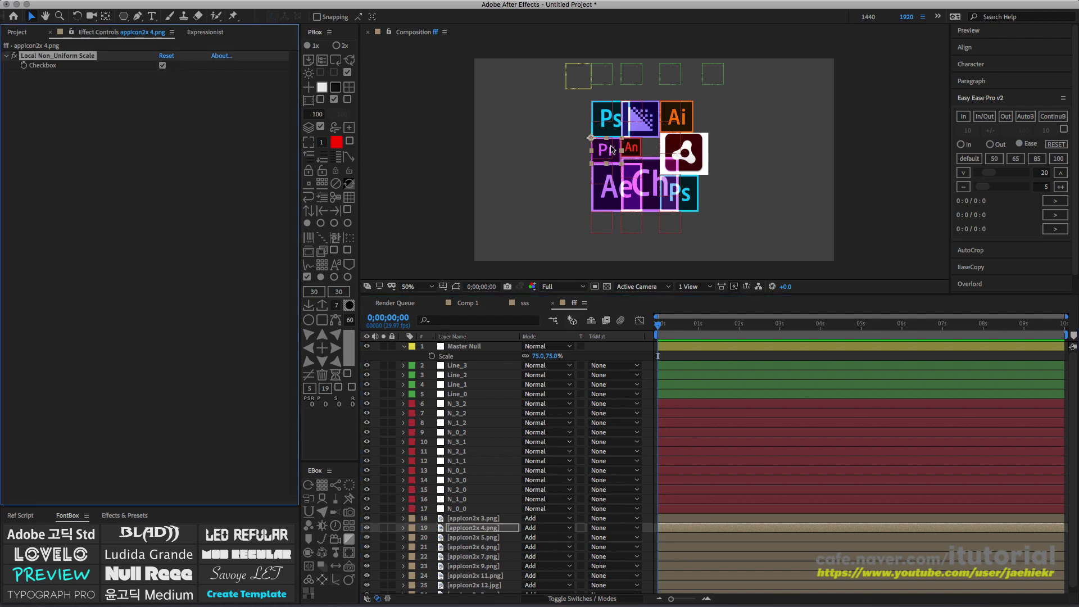
left_click(641, 155)
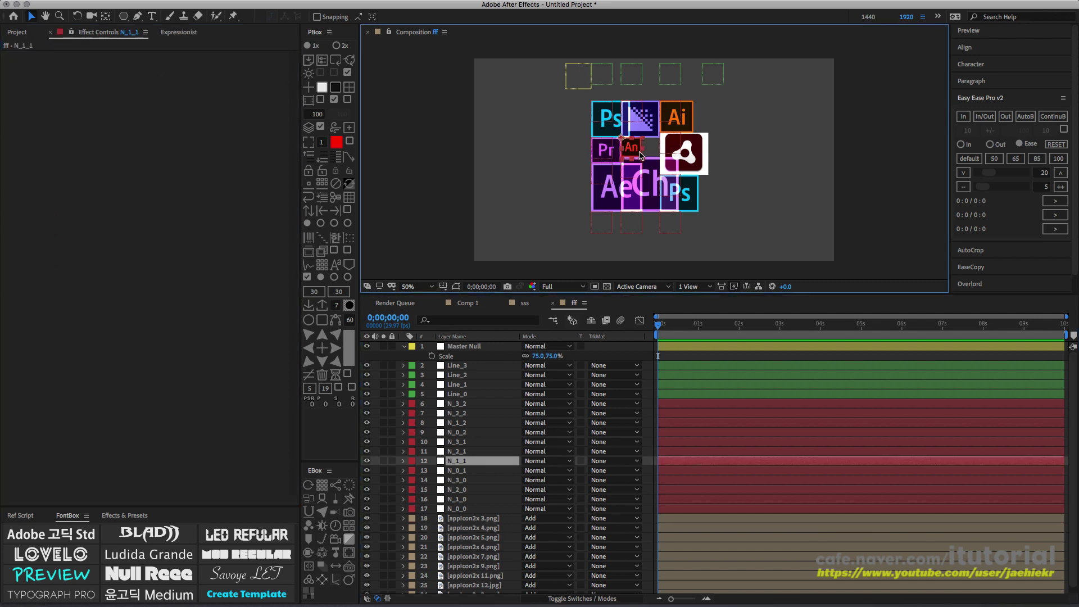
left_click(721, 145)
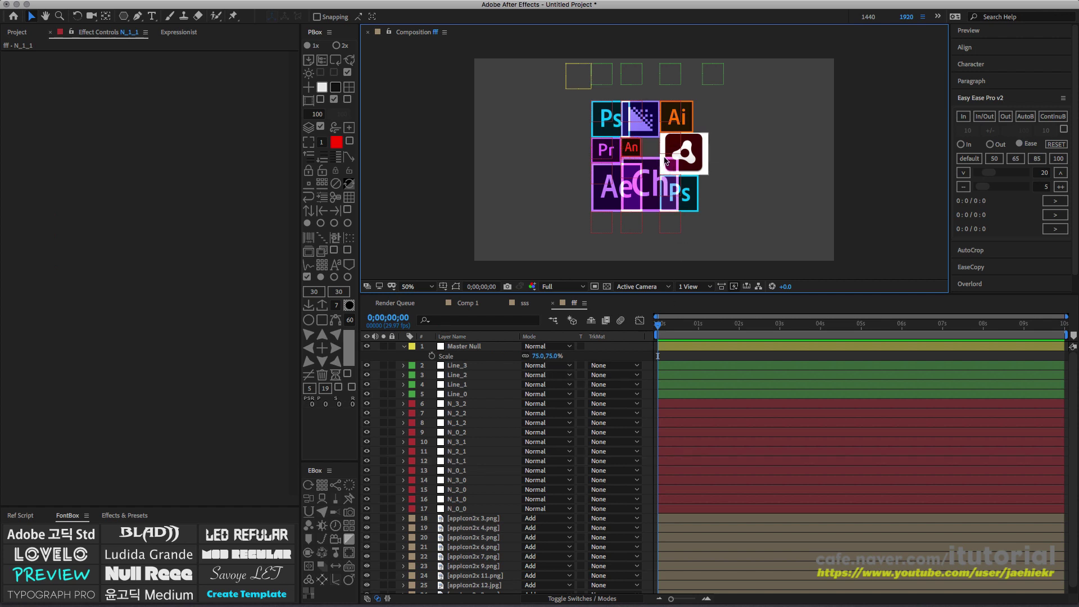
- Lower null N_2_1 beneath the An icon to enlarge An and shrink Ch
scroll(646, 160, "up", 2)
scroll(627, 145, "up", 2)
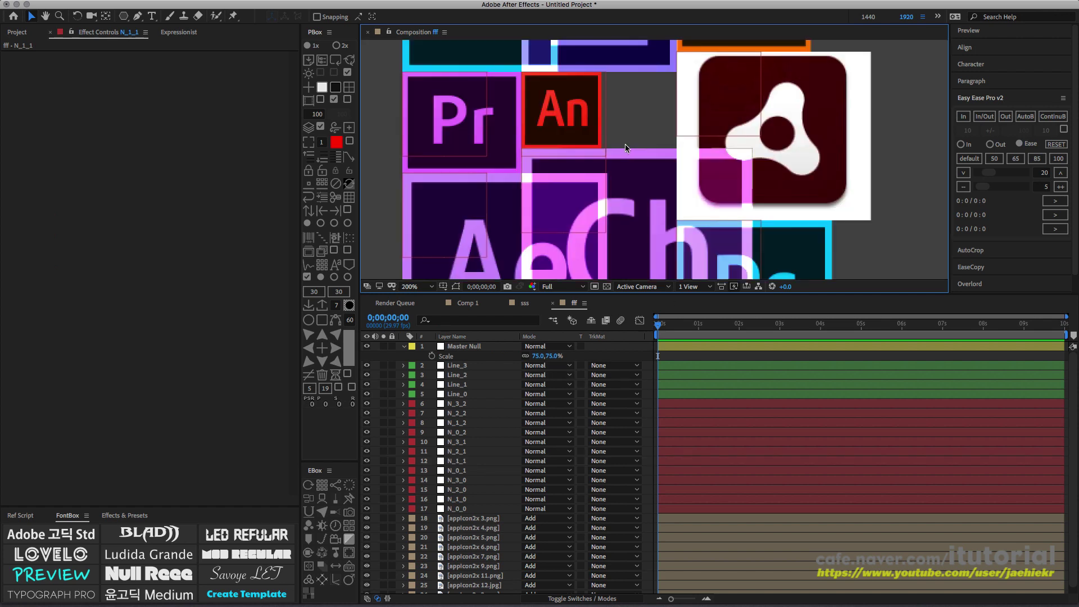
left_click(599, 127)
left_click(623, 125)
left_click(574, 184)
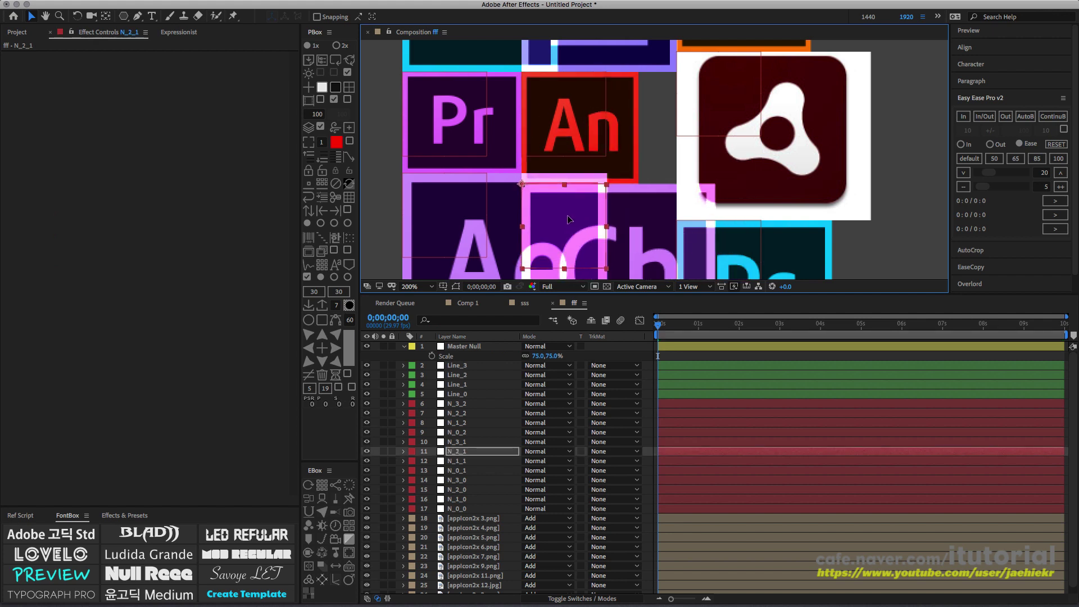
- Enable Local Non_Uniform Scale on the An icon layer, appIcon2x 7.png, and raise null N_2_1 to flatten An
left_click(621, 139)
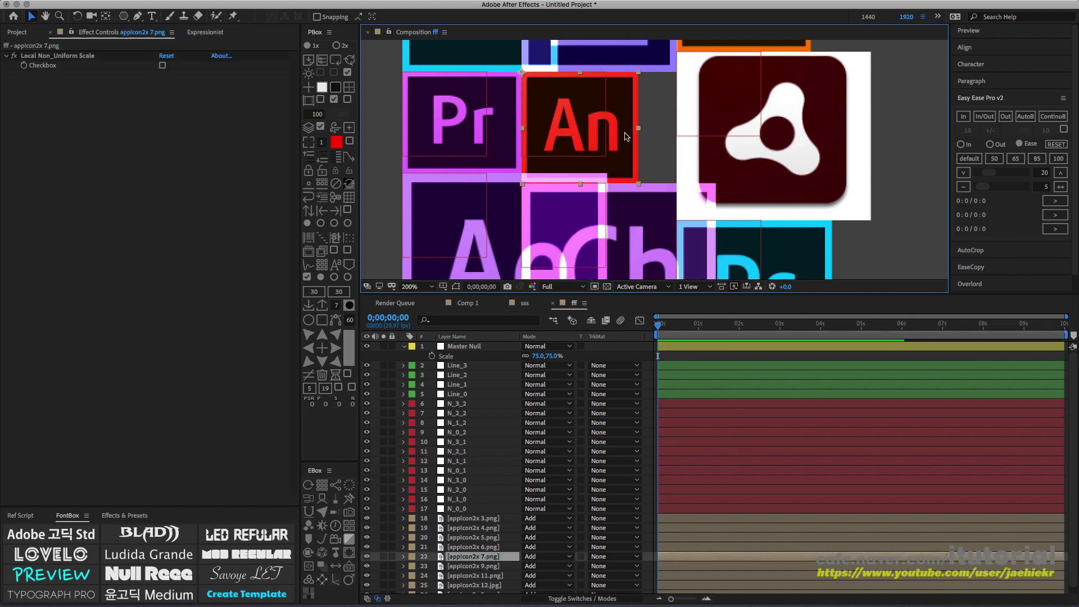
left_click(163, 66)
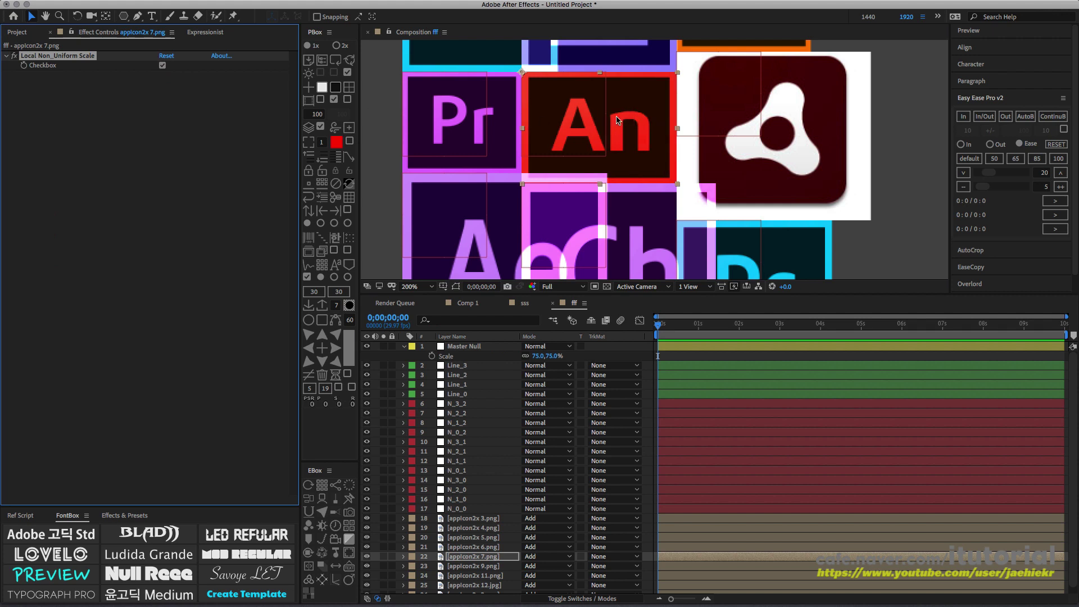
left_click(569, 221)
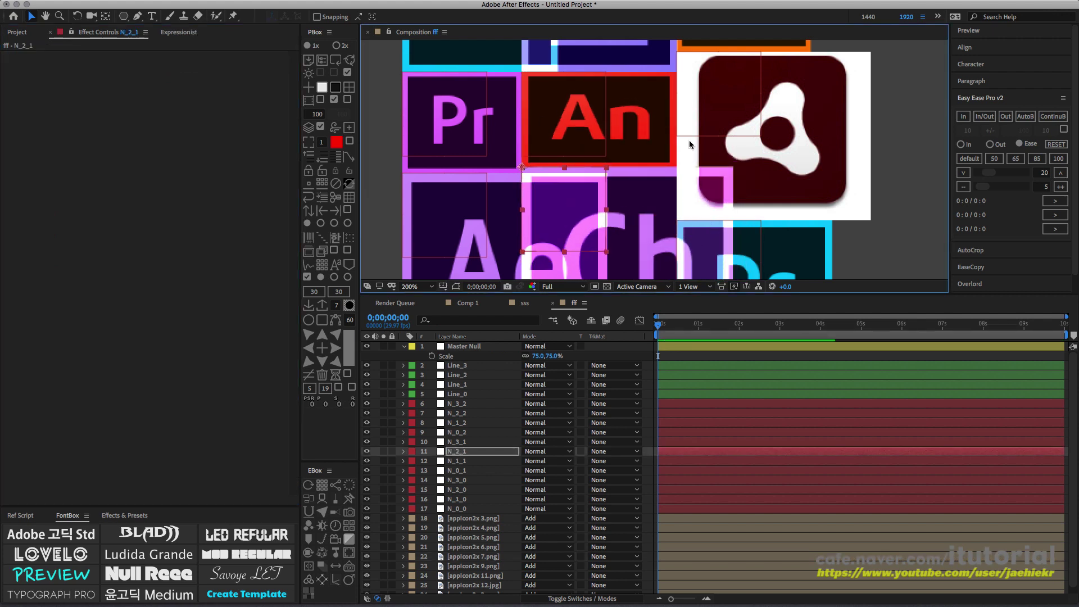
left_click_drag(566, 214, 568, 204)
- Shift nulls Line_1 and Line_2 slightly left to adjust the column widths
key("slash")
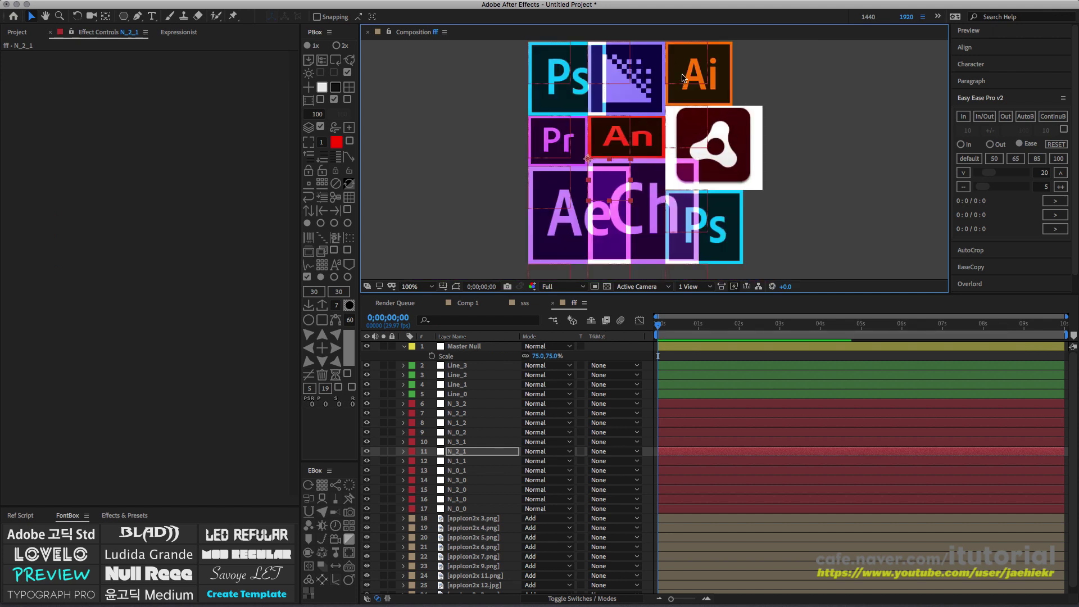
key("comma")
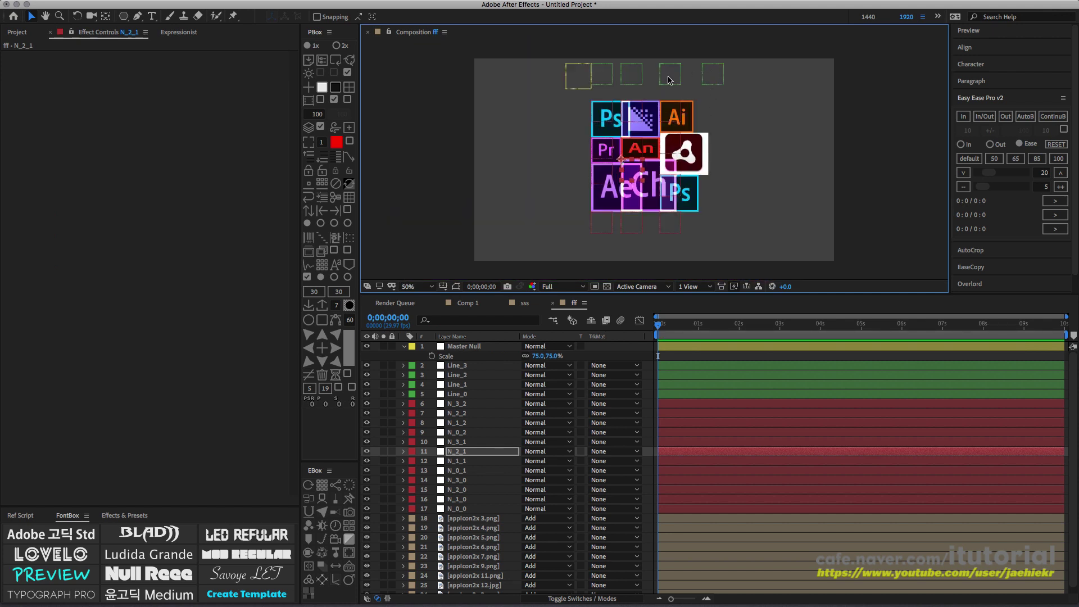
left_click_drag(667, 77, 627, 83)
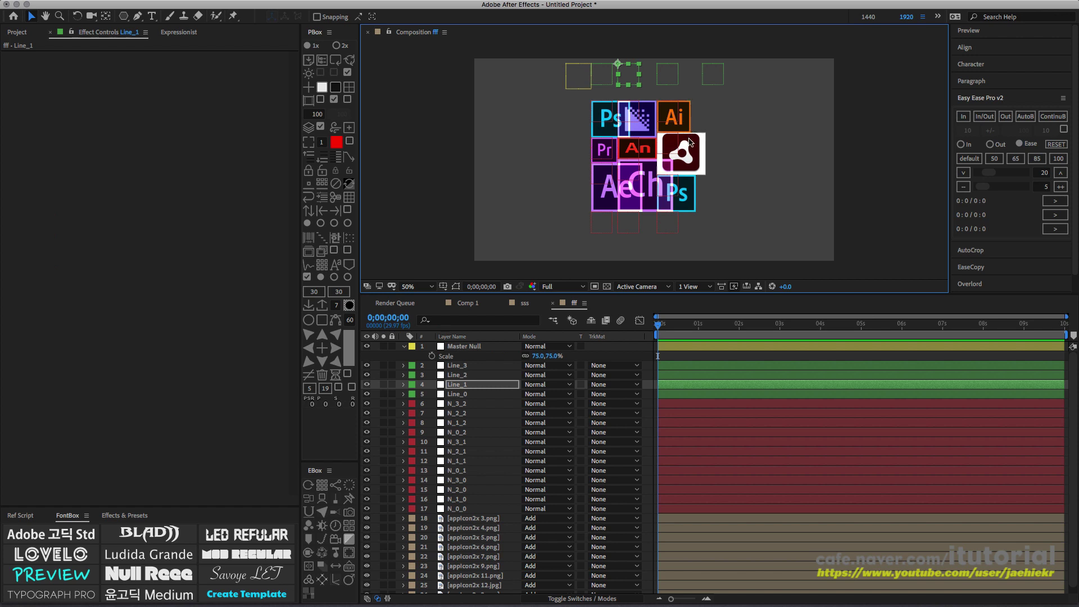
- Move the lower Ps icon up and right, and the Ae and upper Ps icons left, out of their grid cells
left_click(688, 207)
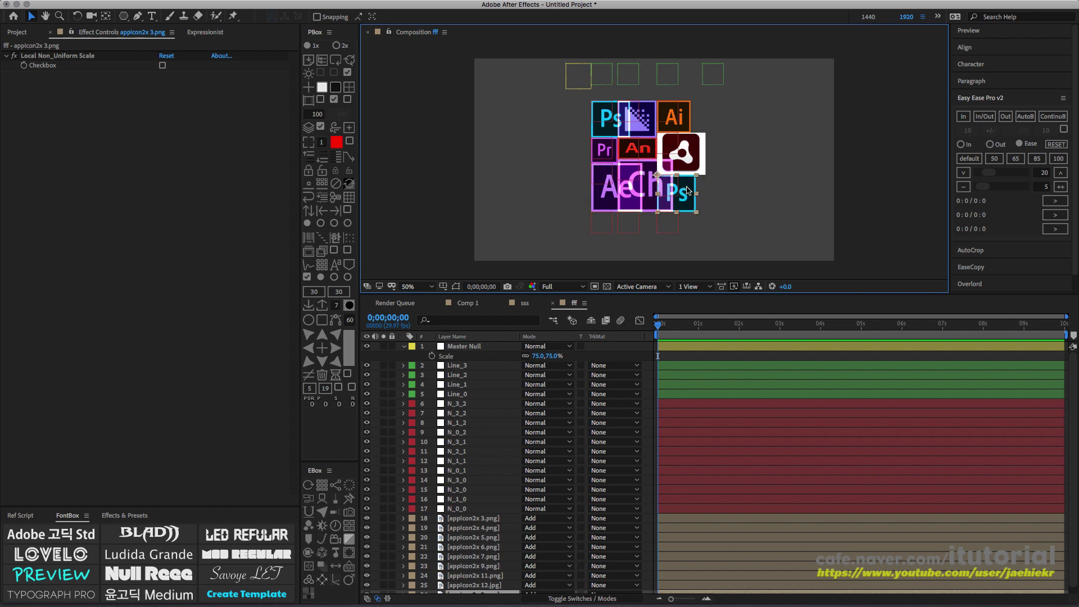
left_click_drag(685, 191, 704, 175)
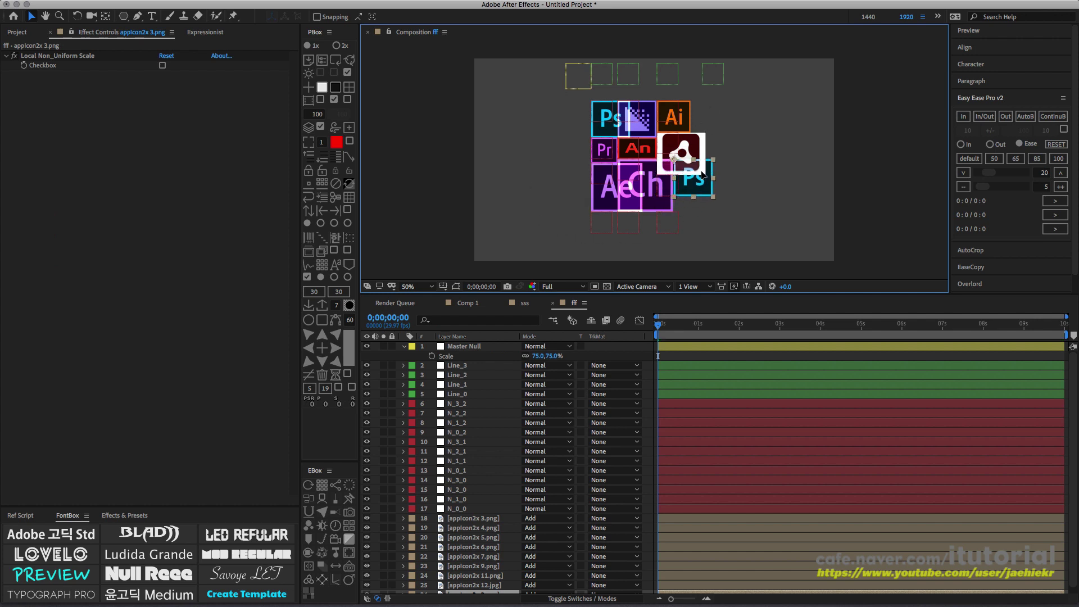
left_click(602, 194)
left_click_drag(603, 194, 587, 187)
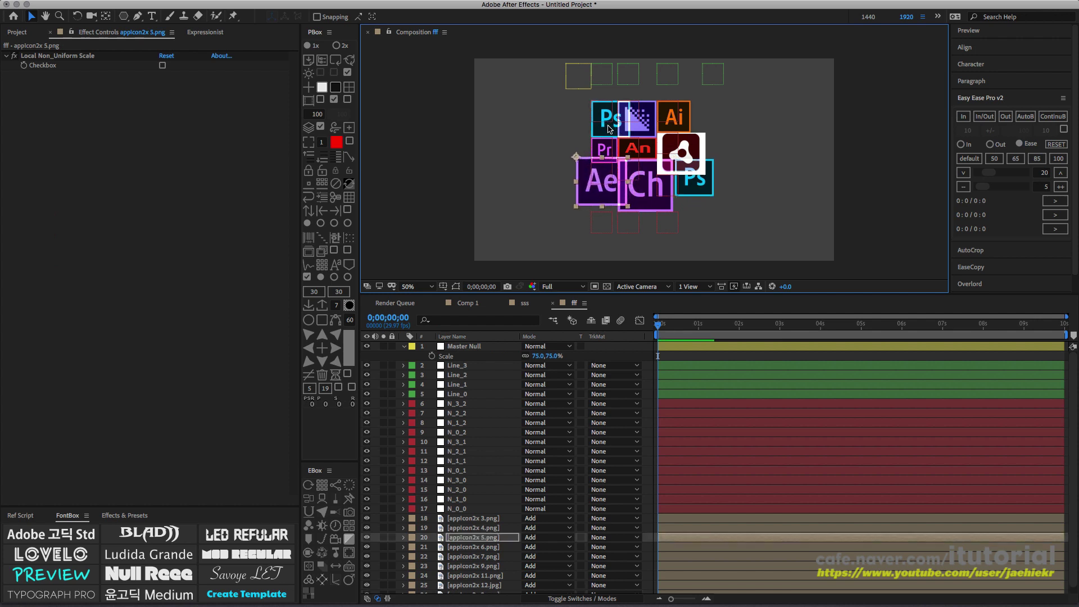
left_click(592, 134)
left_click_drag(592, 134, 587, 138)
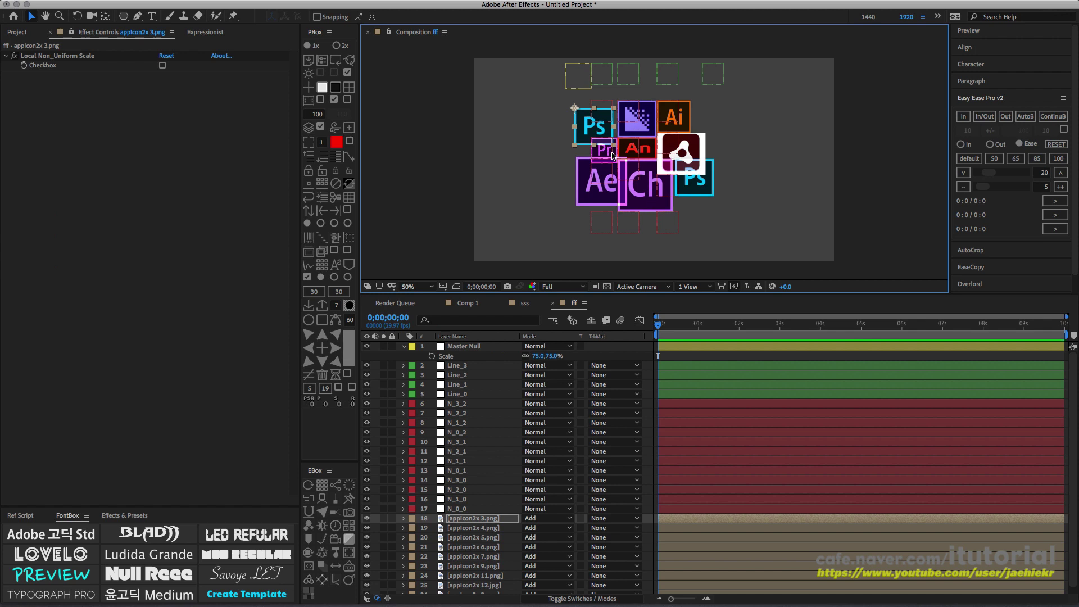
- Raise the nulls above Ae, Ch and the Acrobat icon to resize the cells, and move the lower Ps icon to the composition's lower right
mouse_move(606, 165)
left_mouse_down()
mouse_move(605, 184)
mouse_move(606, 151)
left_mouse_up()
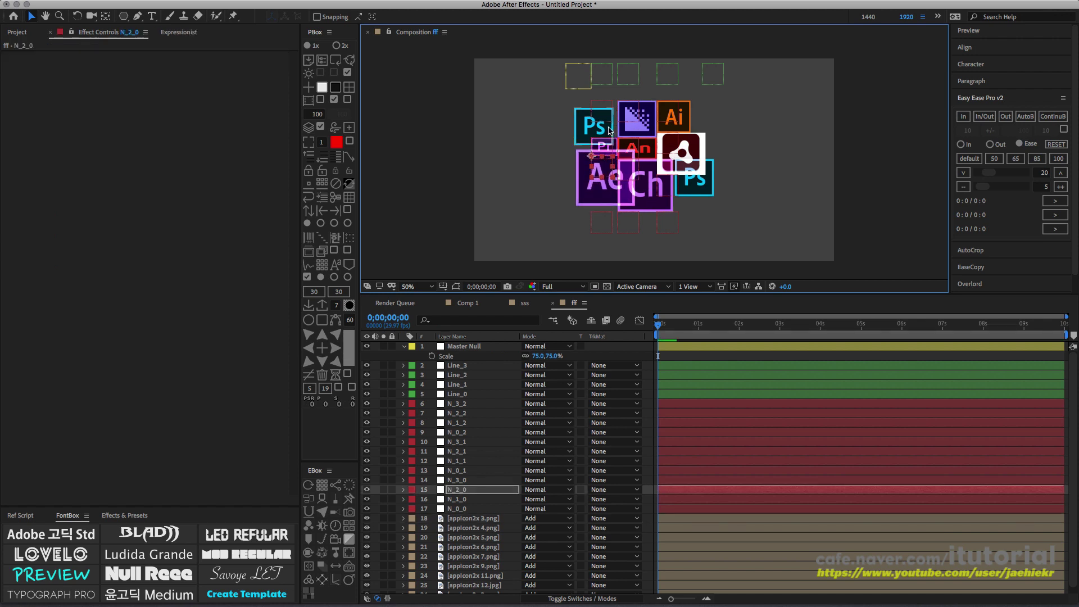
left_click_drag(633, 117, 633, 119)
left_click_drag(631, 173, 773, 220)
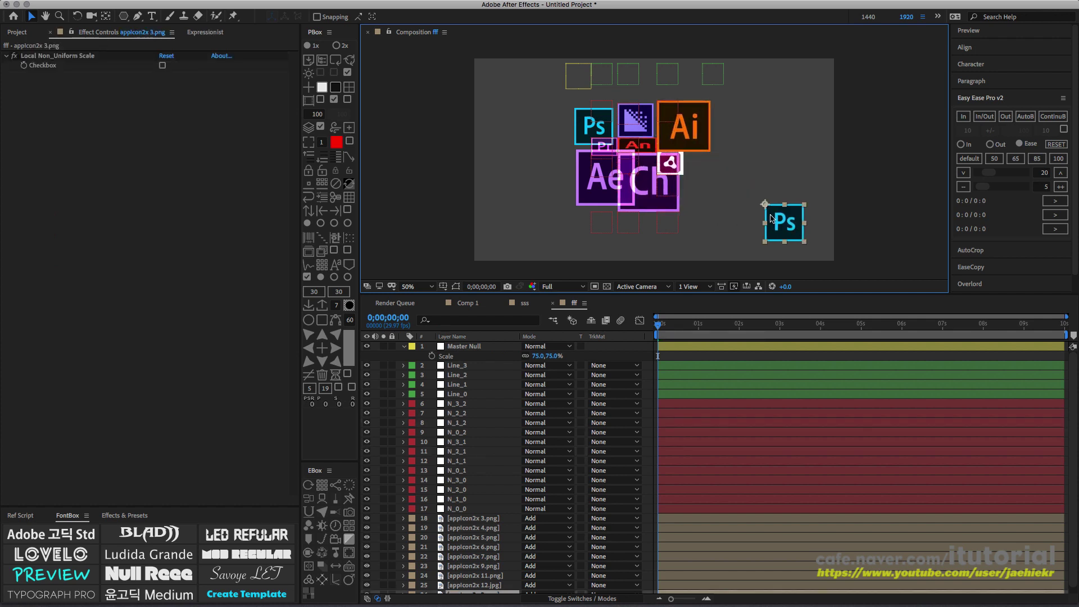
- Lower the null beneath the Acrobat icon and shift Line_1 right, with the lower Ps icon moved back beside Ch
left_click(742, 206)
left_click_drag(668, 187, 672, 191)
left_click_drag(784, 218, 708, 201)
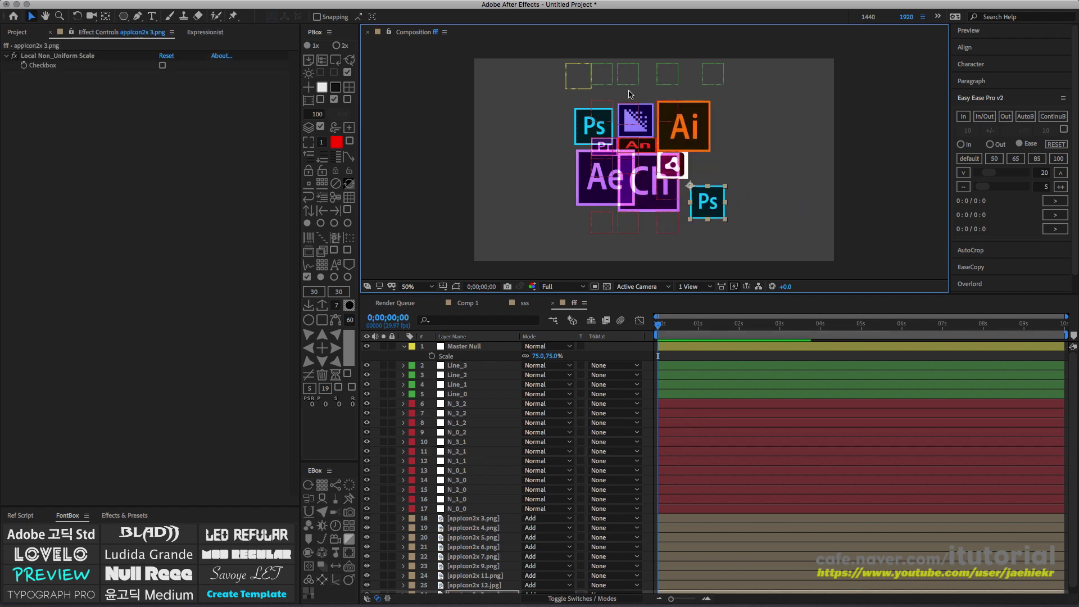
left_click_drag(628, 76, 640, 75)
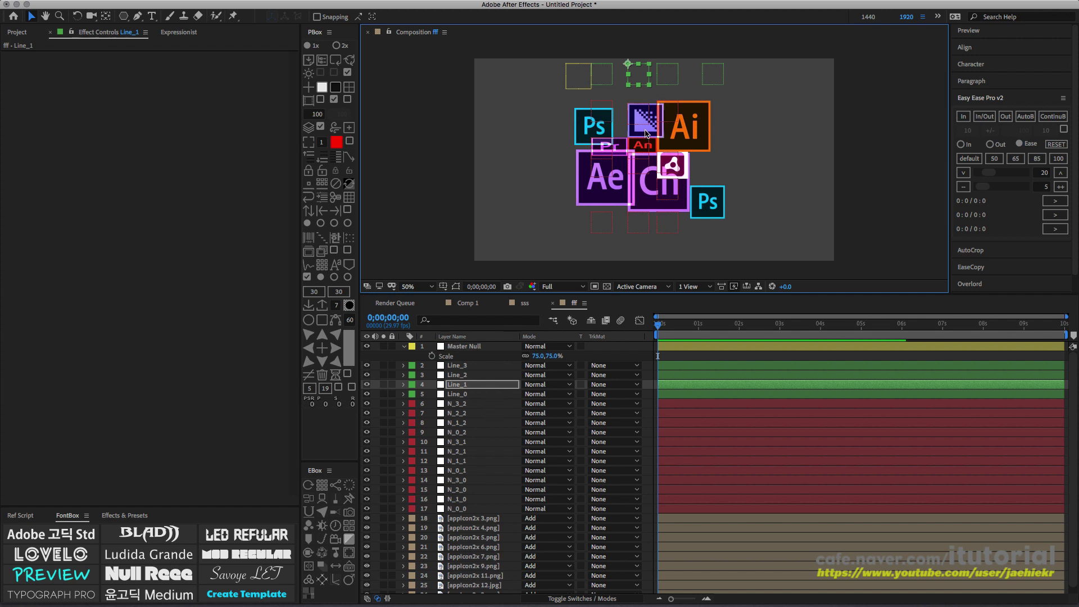